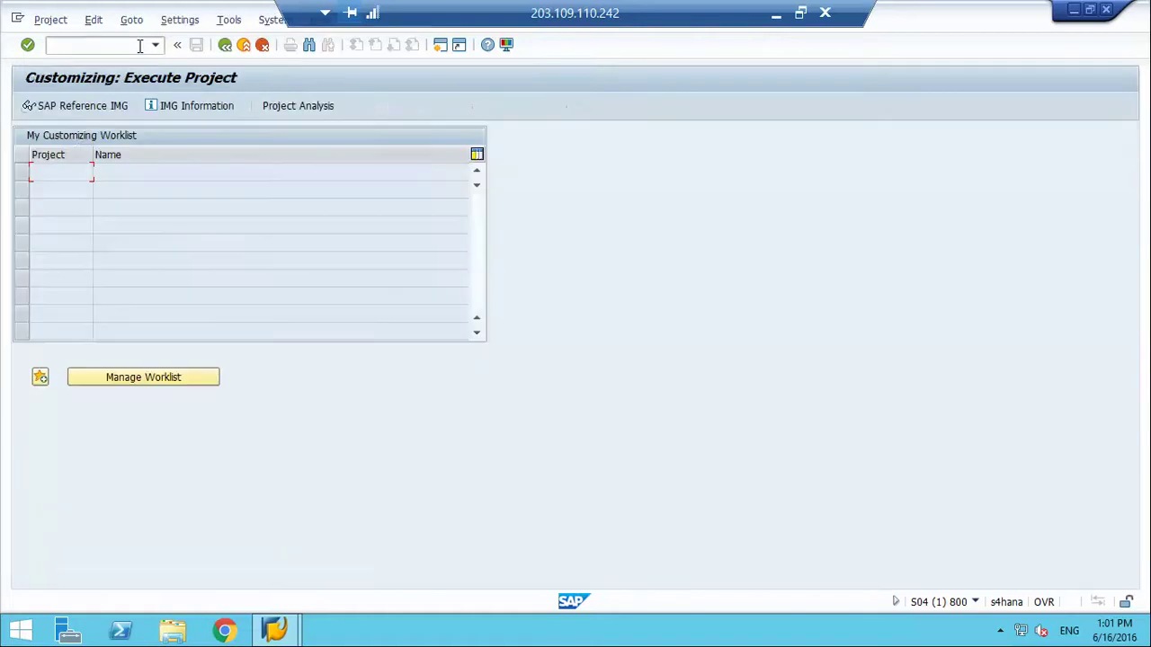
# Open the SAP Reference IMG and expand Financial Accounting (New) down to Asset Accounting (New)
pyautogui.click(77, 111)
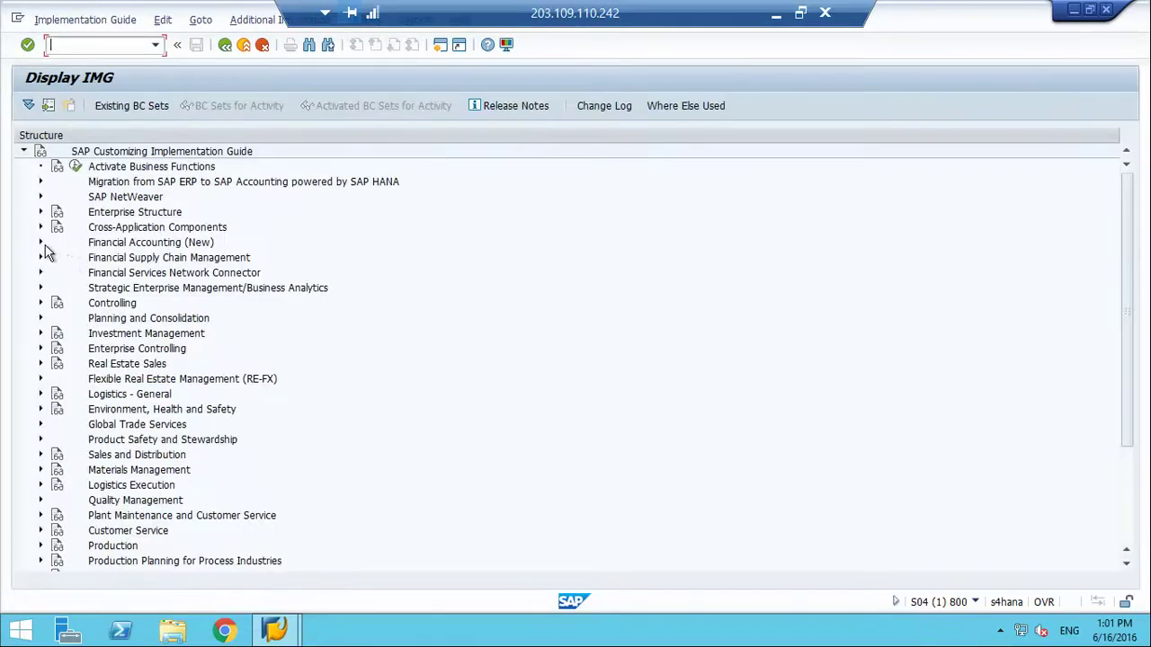
pyautogui.click(40, 244)
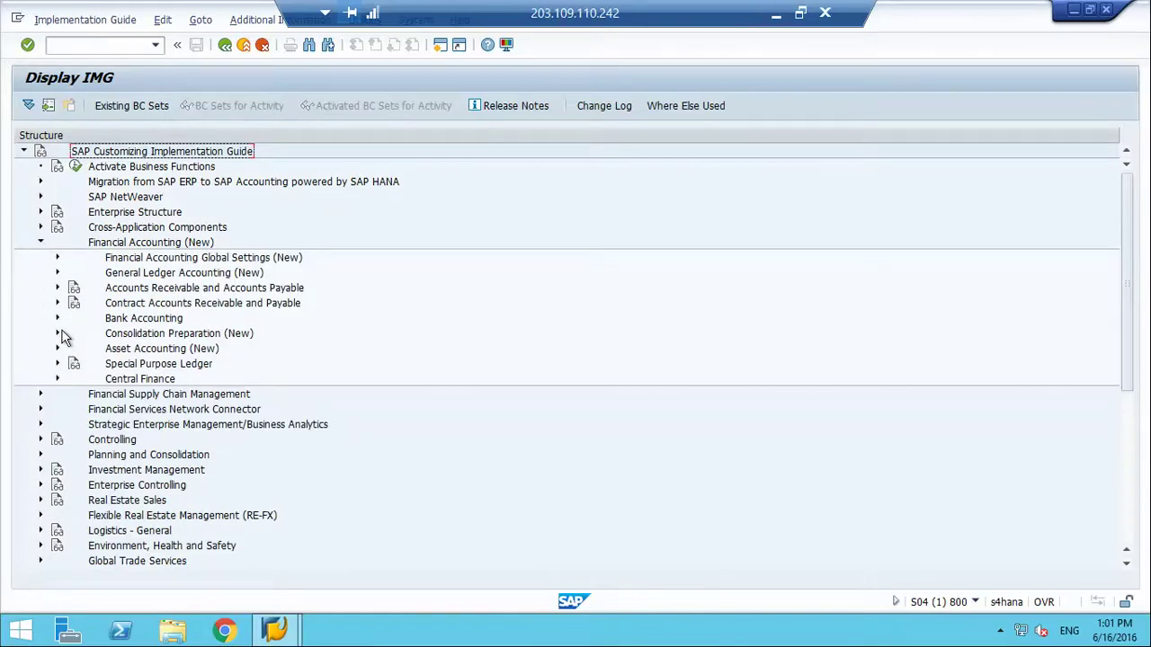
pyautogui.click(57, 348)
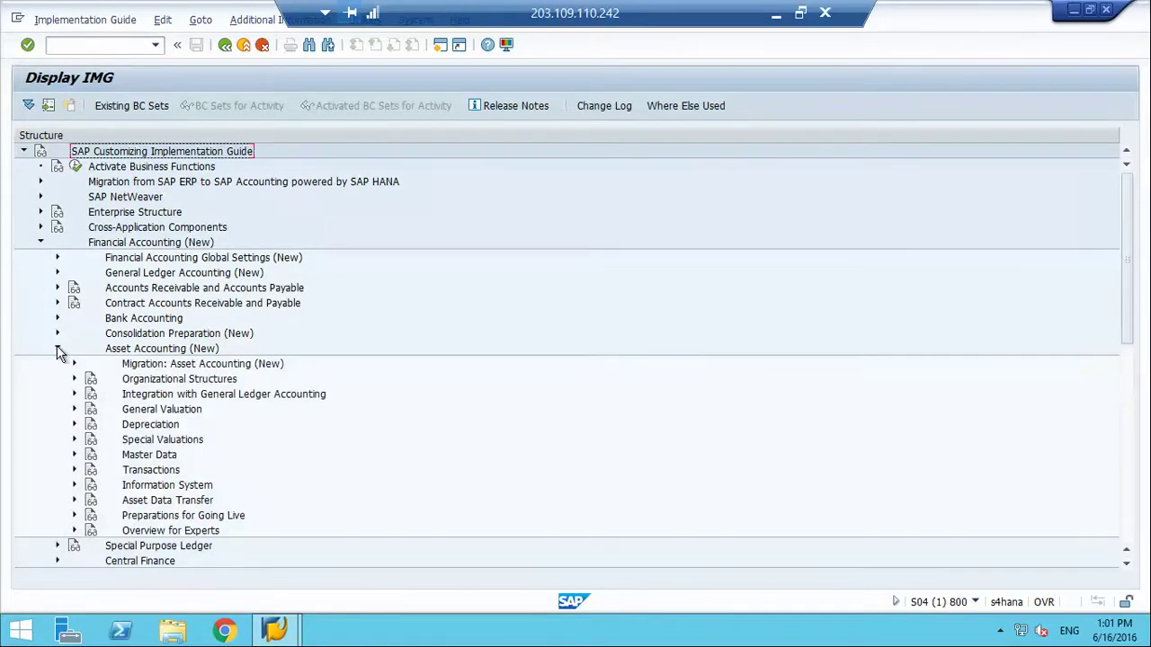
# Look through the Special Valuations node, including its Special Reserves activities, under Asset Accounting (New), and collapse it again
pyautogui.click(162, 441)
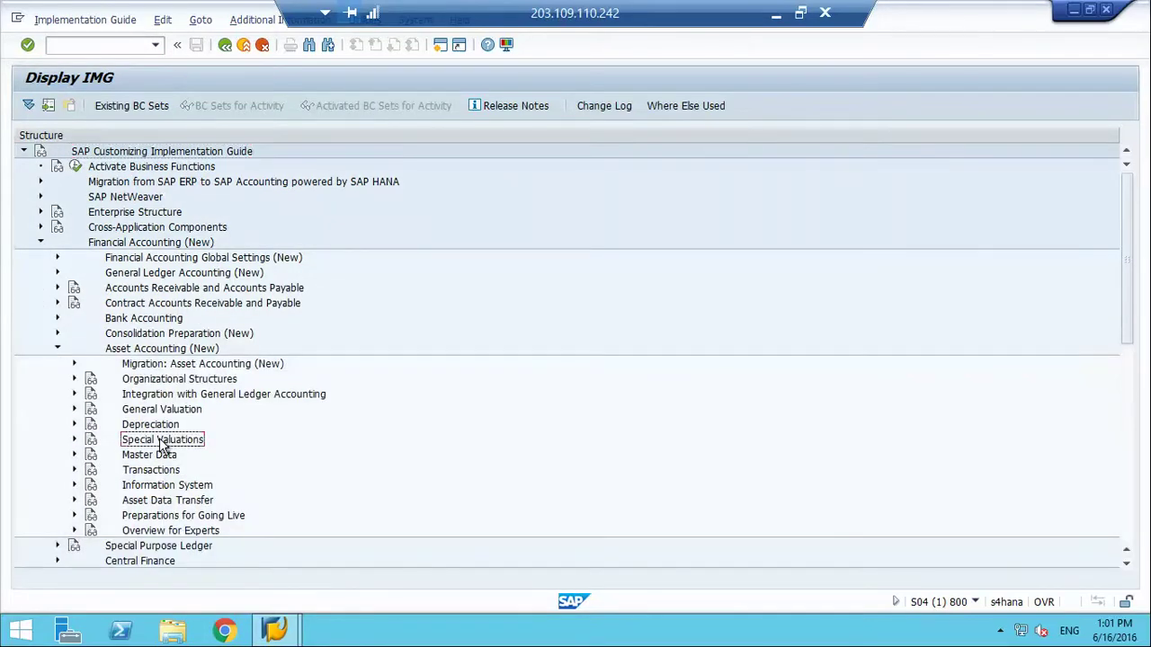
pyautogui.click(75, 440)
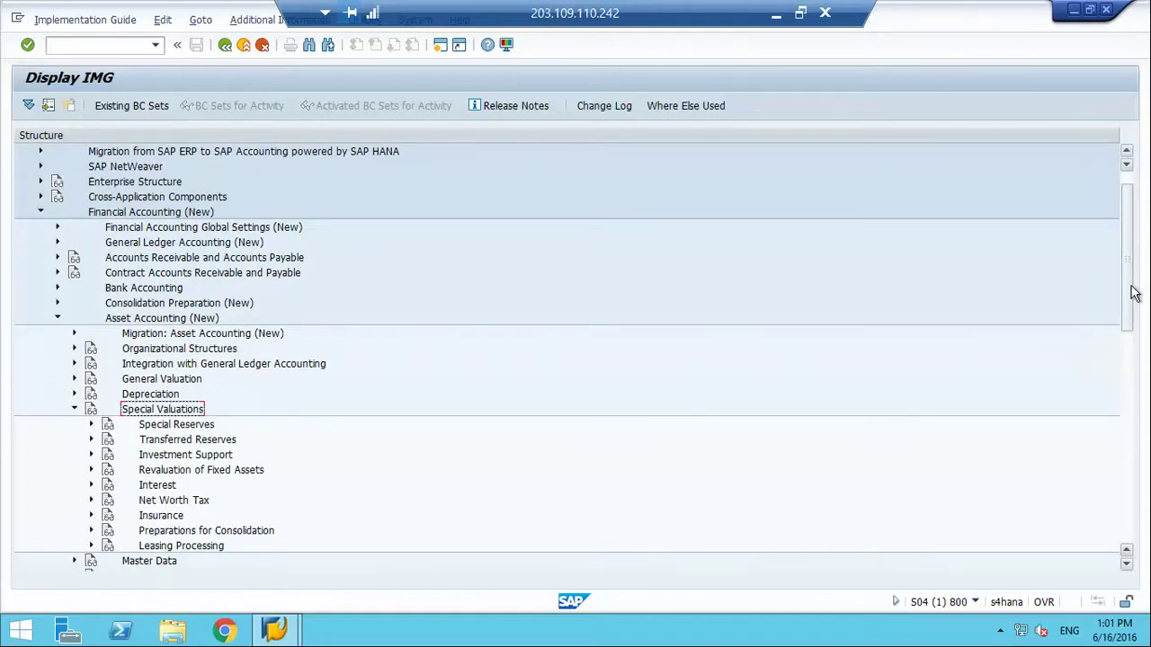
pyautogui.moveTo(1133, 292); pyautogui.dragTo(1122, 329)
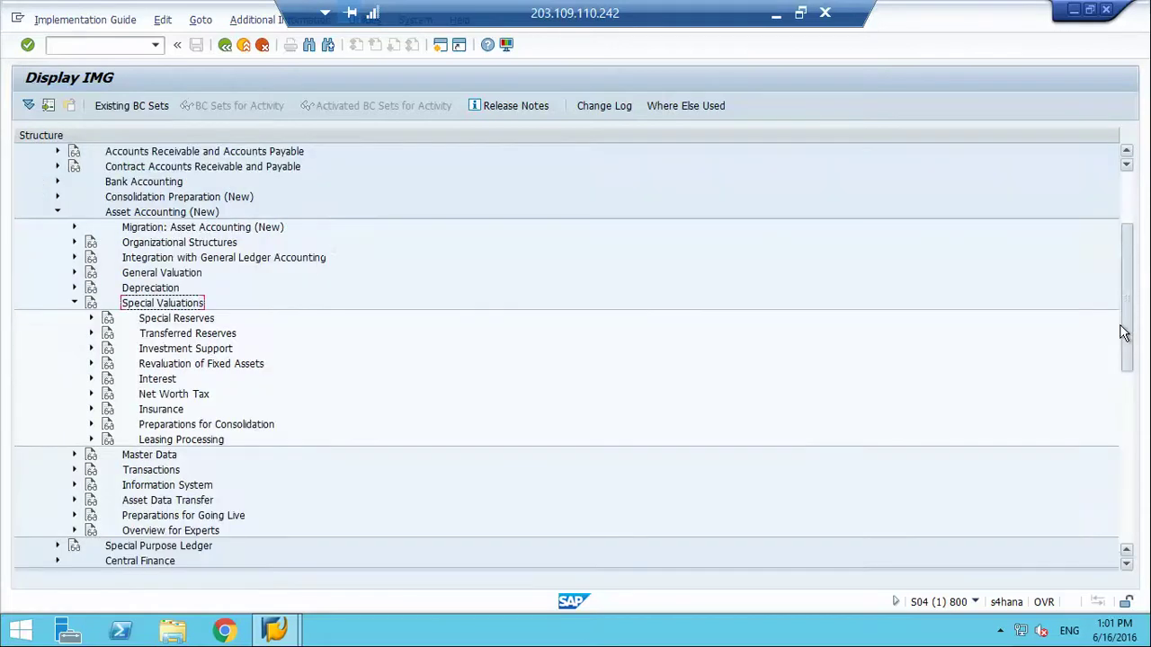
pyautogui.click(92, 319)
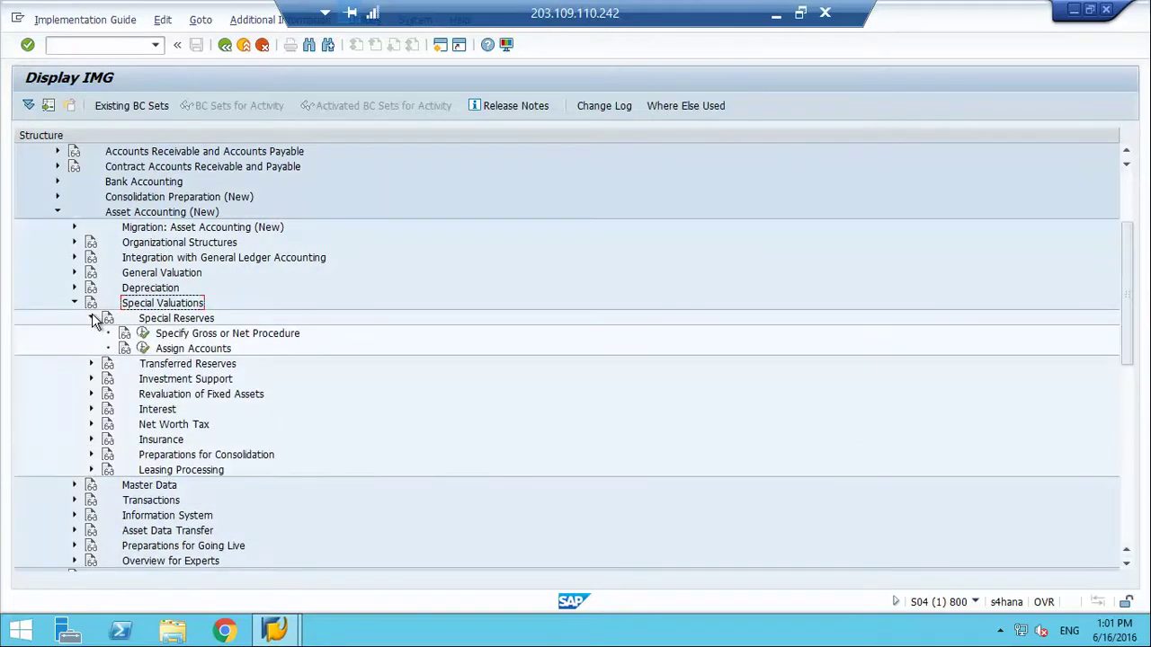
pyautogui.click(92, 319)
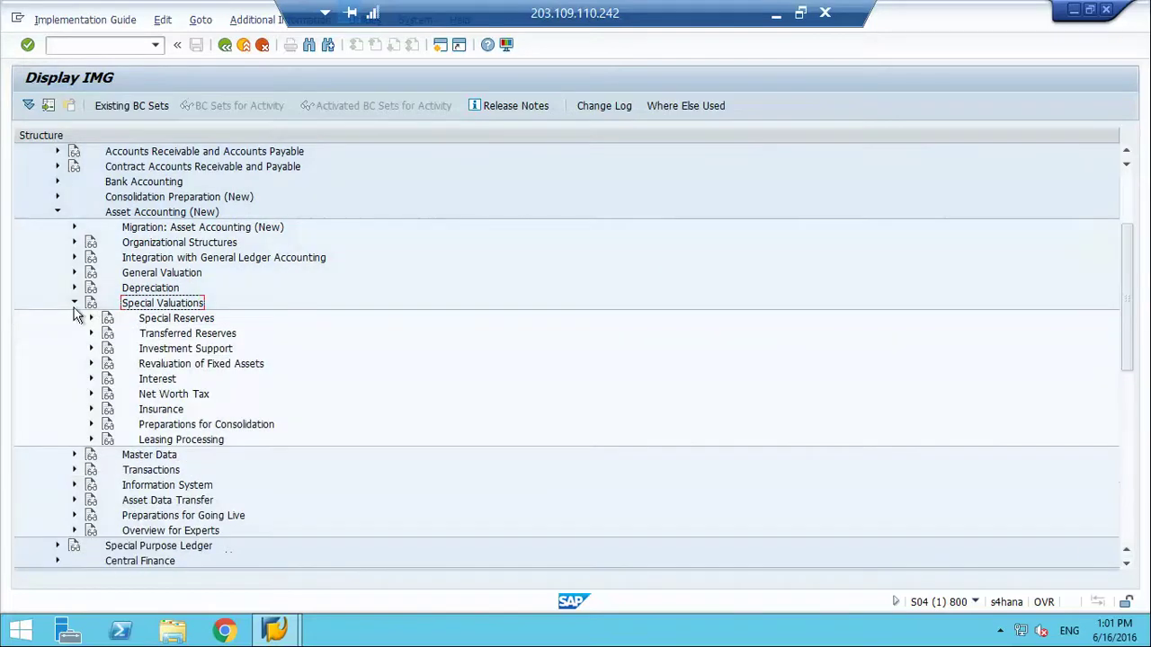
pyautogui.click(76, 304)
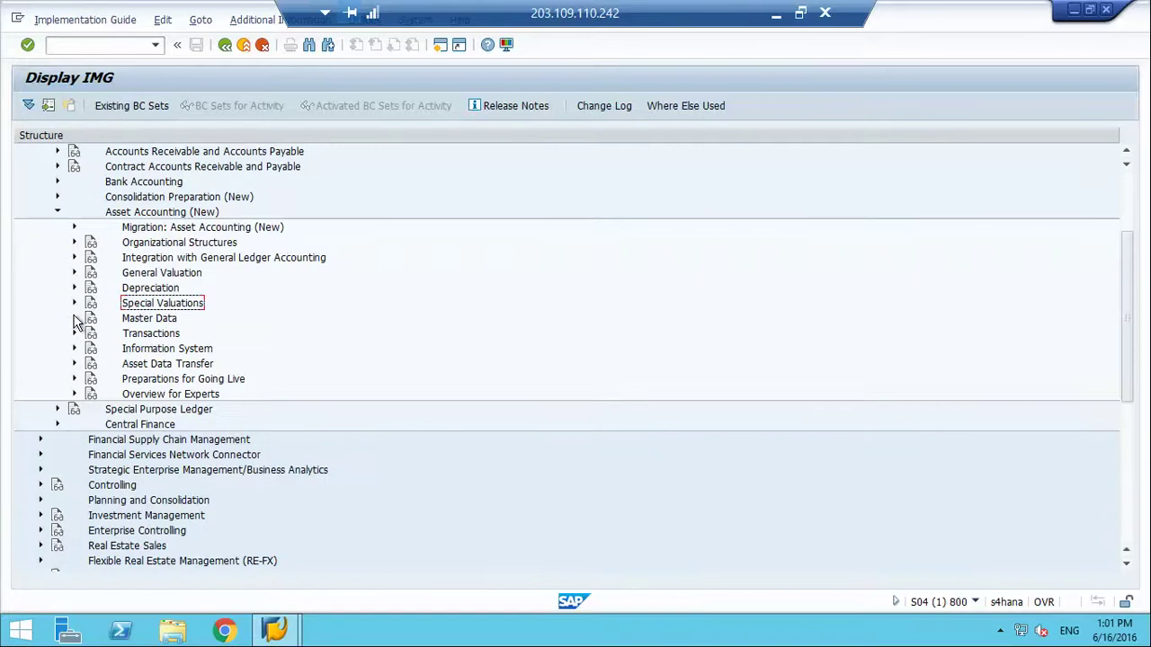
# Expand Master Data under Asset Accounting (New) down to the Screen Layout activities
pyautogui.click(75, 319)
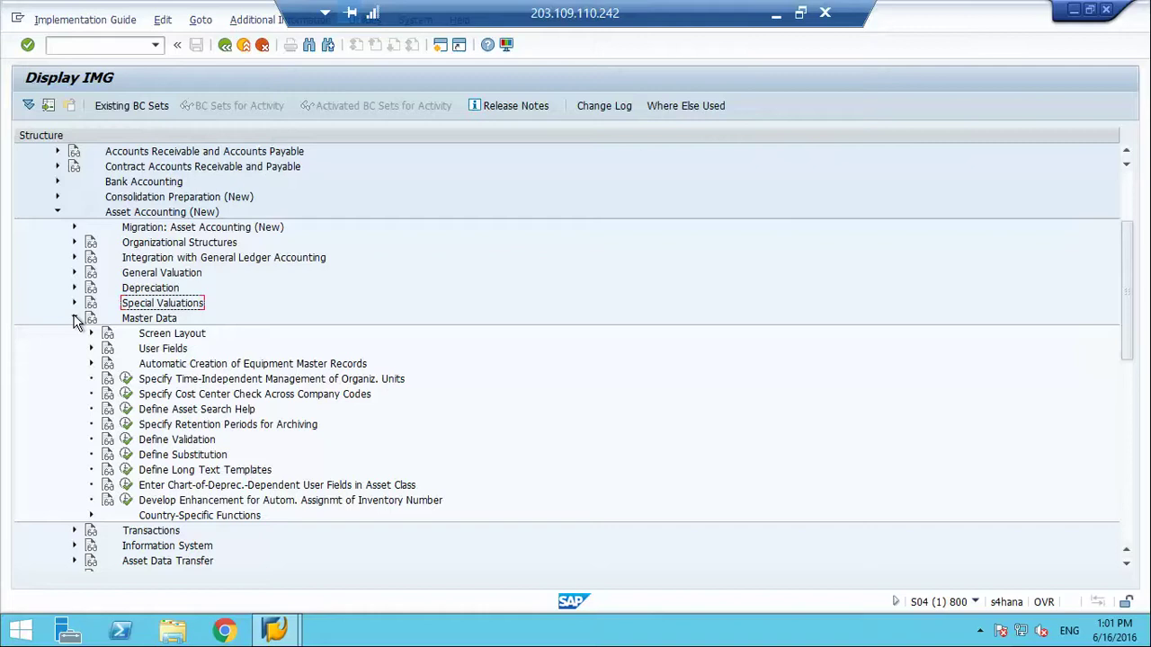
pyautogui.click(91, 334)
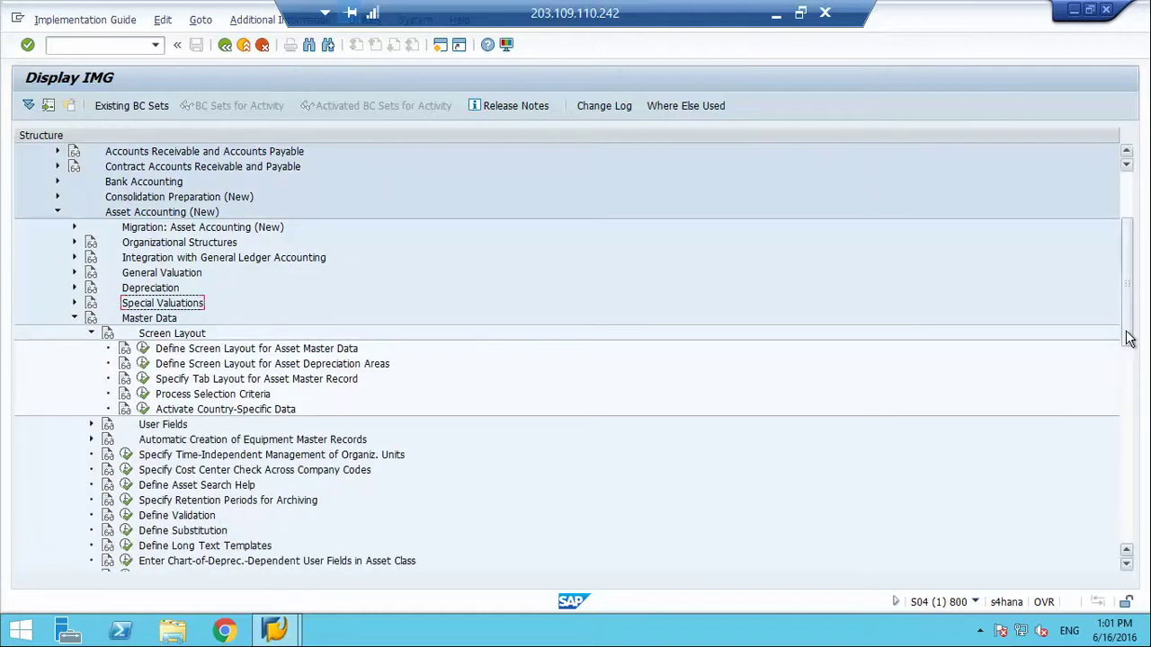
pyautogui.moveTo(1129, 338)
pyautogui.mouseDown()
pyautogui.moveTo(1129, 375)
pyautogui.moveTo(1125, 334)
pyautogui.mouseUp()
# Read the documentation of the Define Screen Layout for Asset Master Data activity and close it
pyautogui.click(190, 350)
pyautogui.click(124, 349)
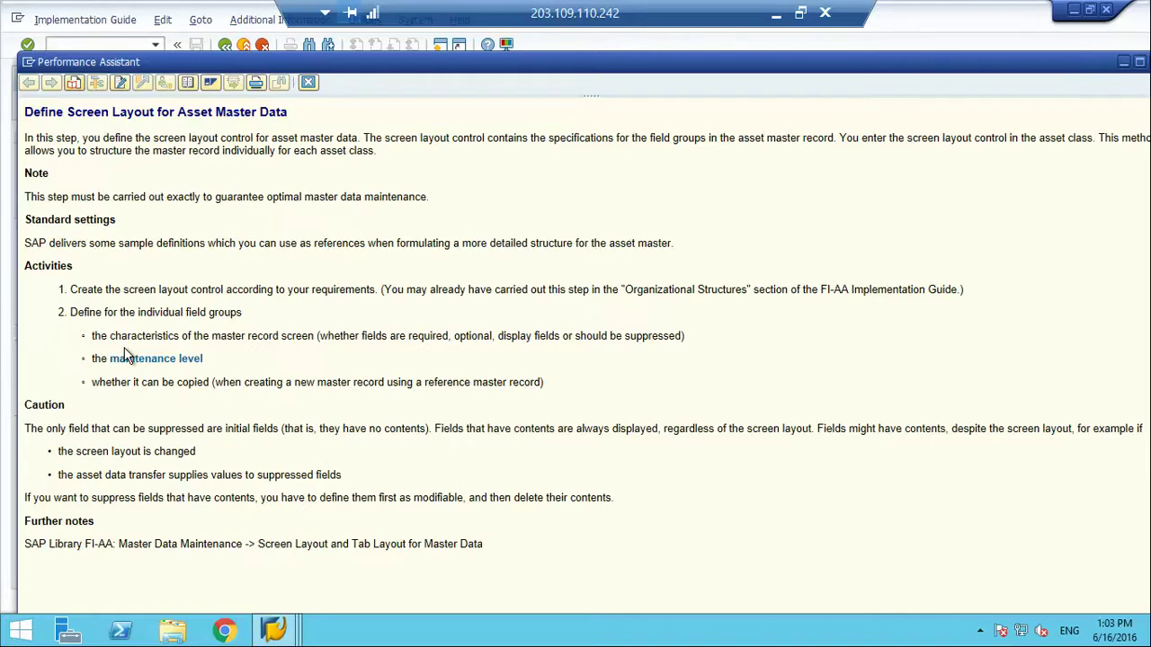
pyautogui.click(307, 82)
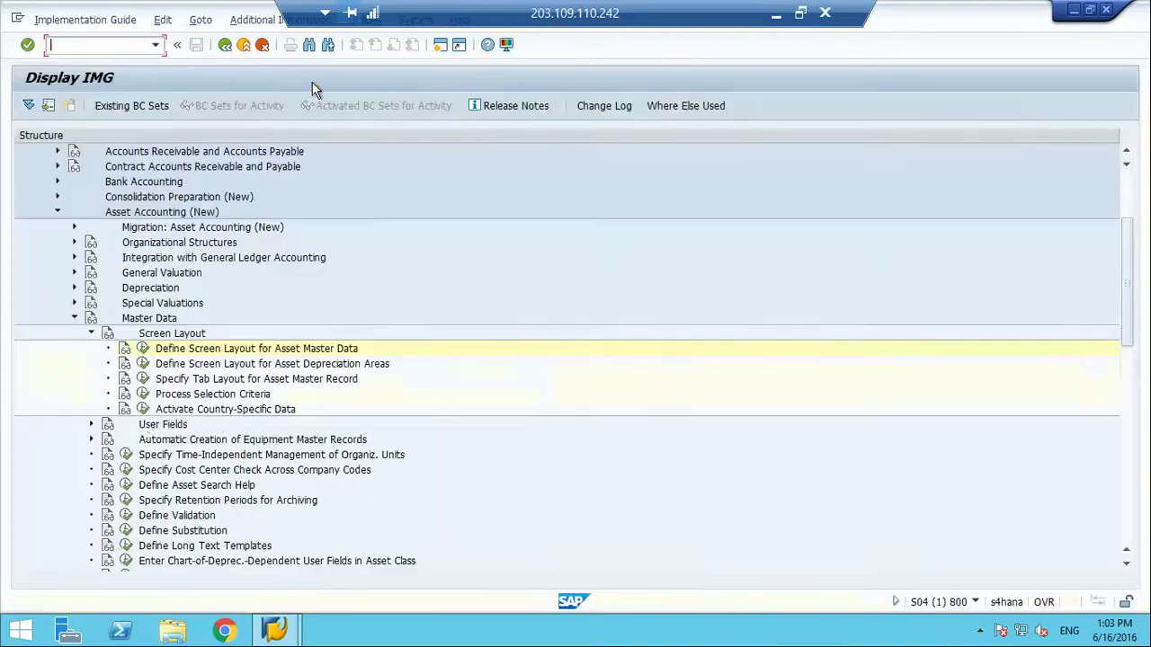
# Execute Define Screen Layout for Asset Master Data and choose the activity of the same name
pyautogui.click(143, 349)
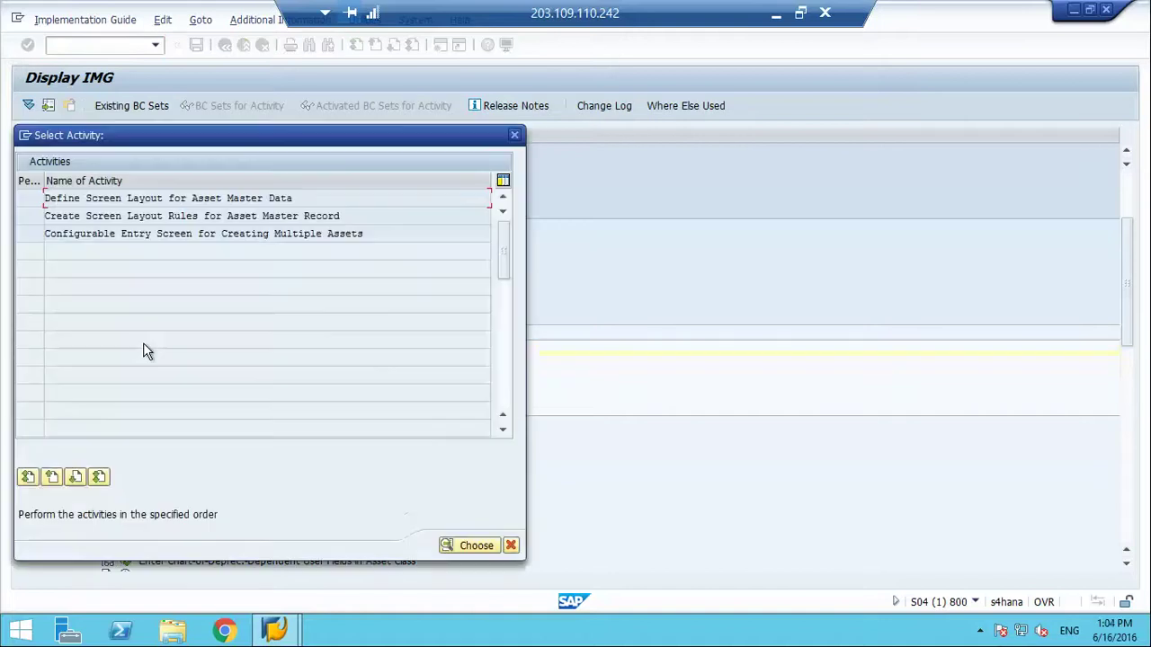
pyautogui.doubleClick(133, 200)
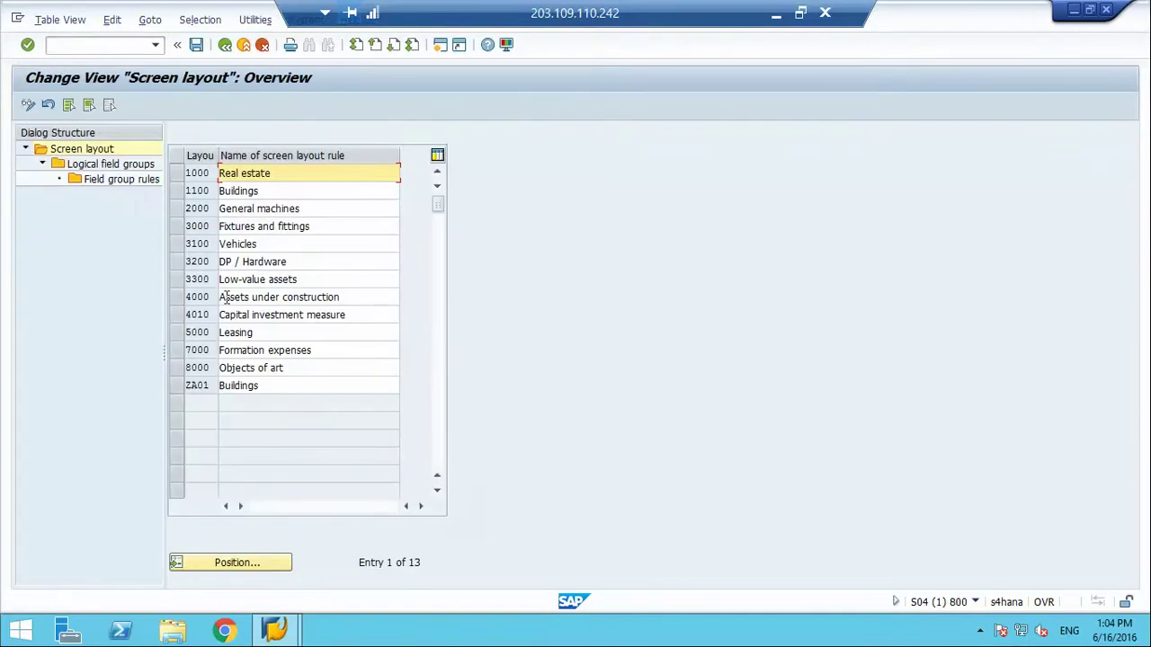
pyautogui.click(180, 387)
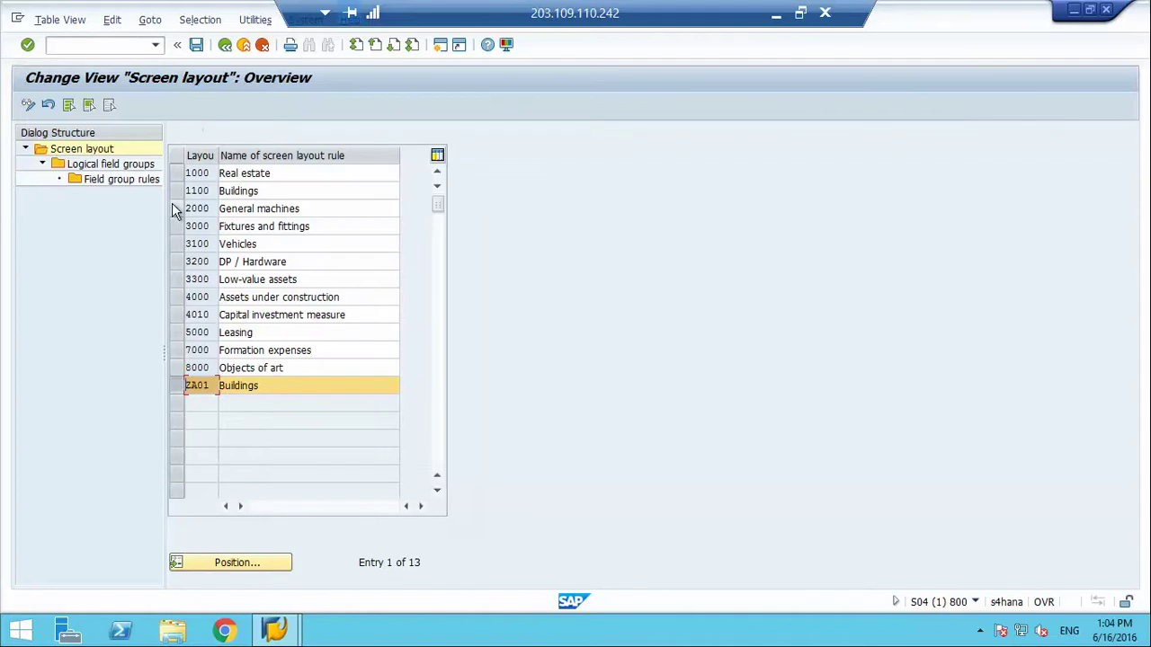
pyautogui.click(226, 44)
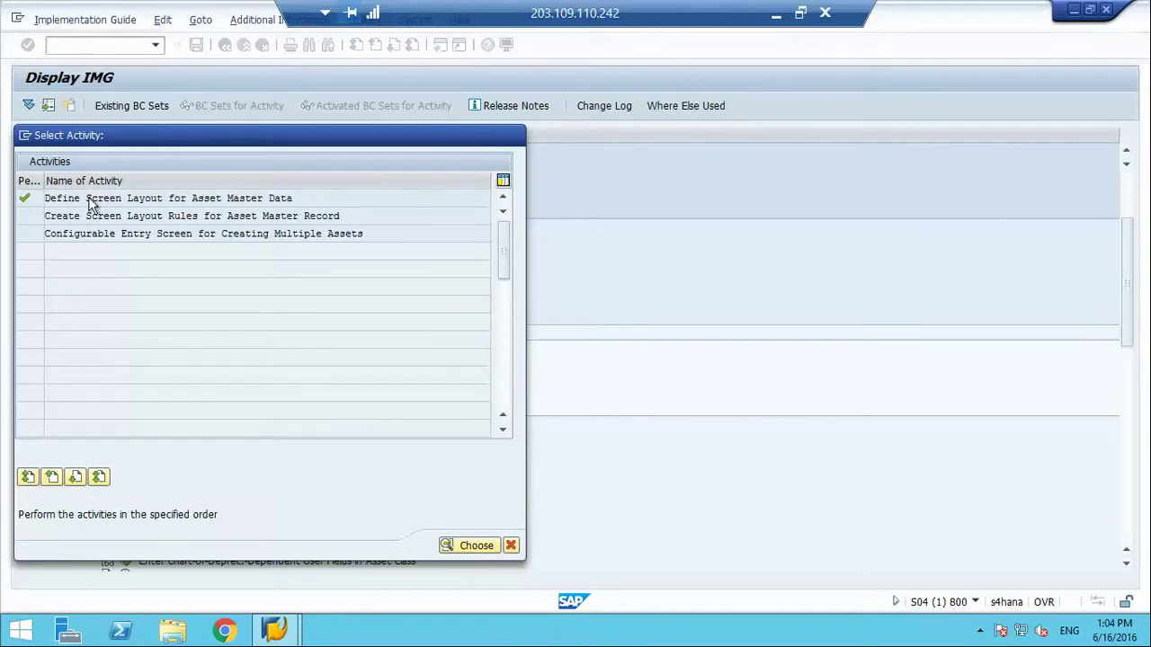
pyautogui.doubleClick(96, 199)
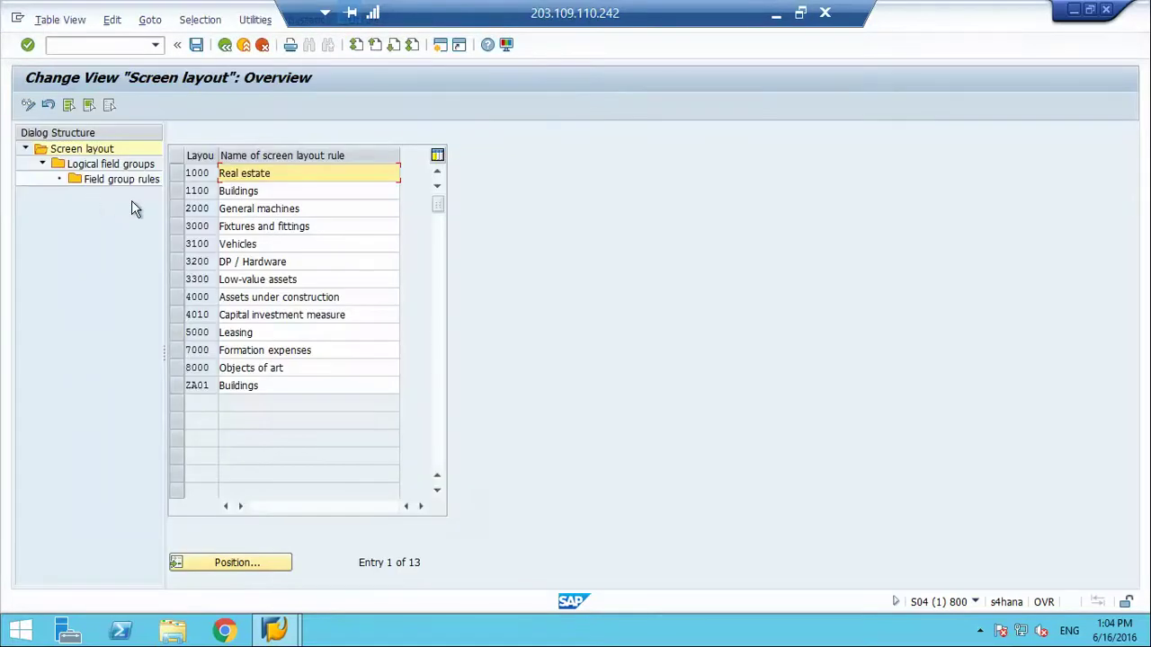
# Select screen layout ZA01 Buildings and display its logical field groups
pyautogui.click(122, 179)
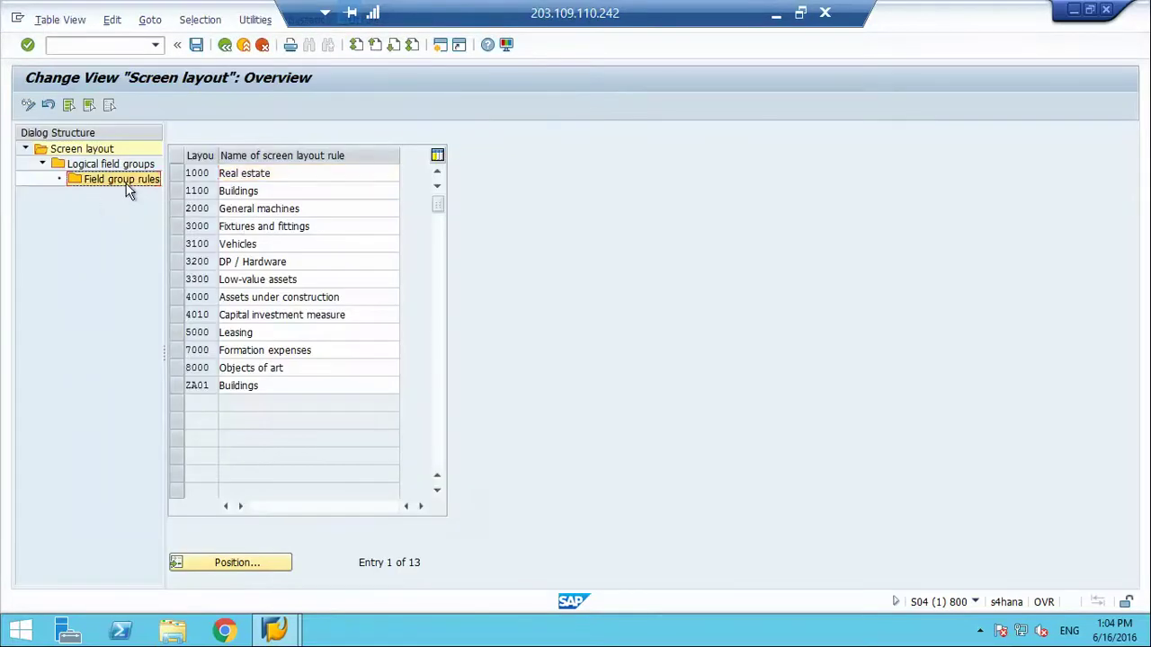
pyautogui.click(186, 385)
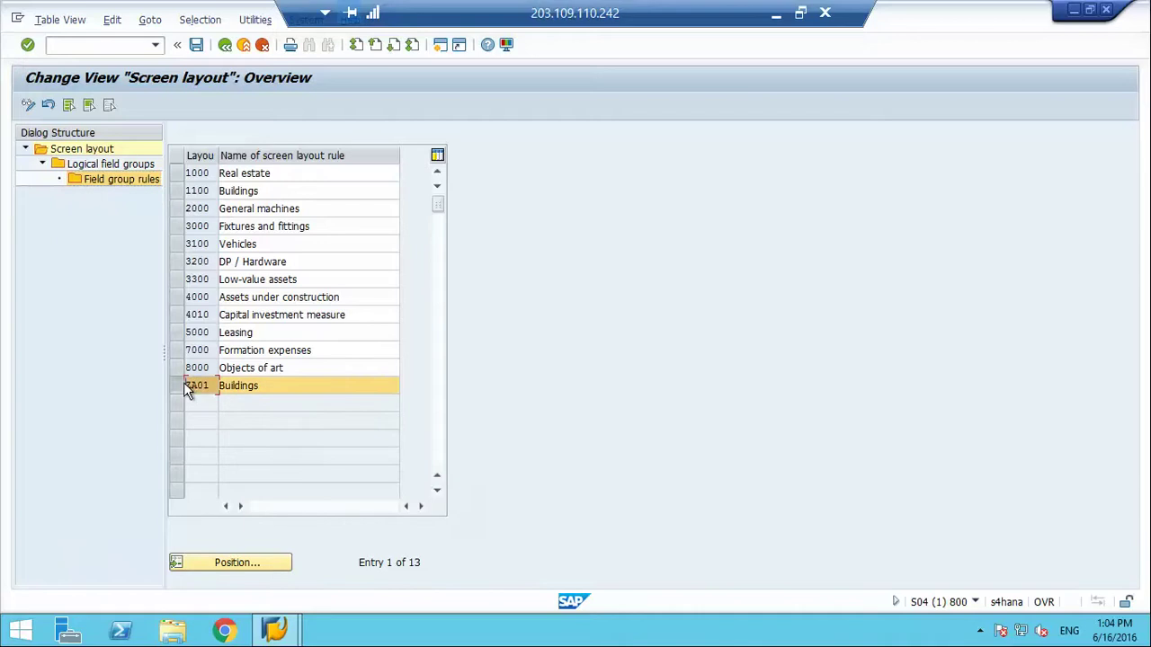
pyautogui.doubleClick(203, 385)
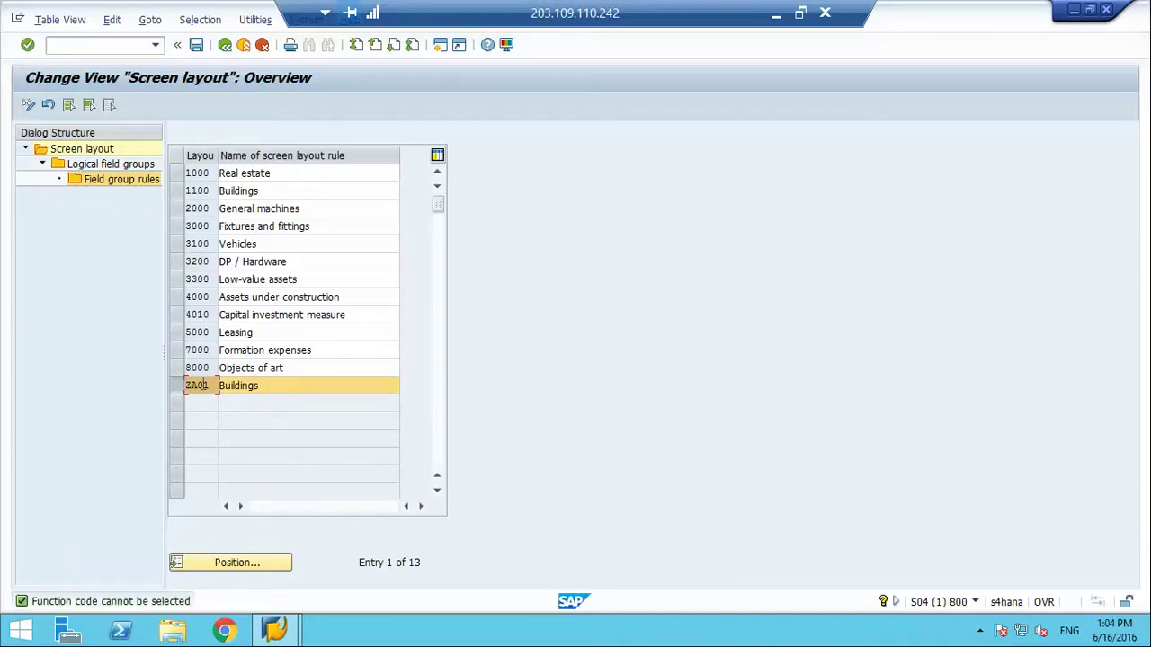
pyautogui.doubleClick(109, 166)
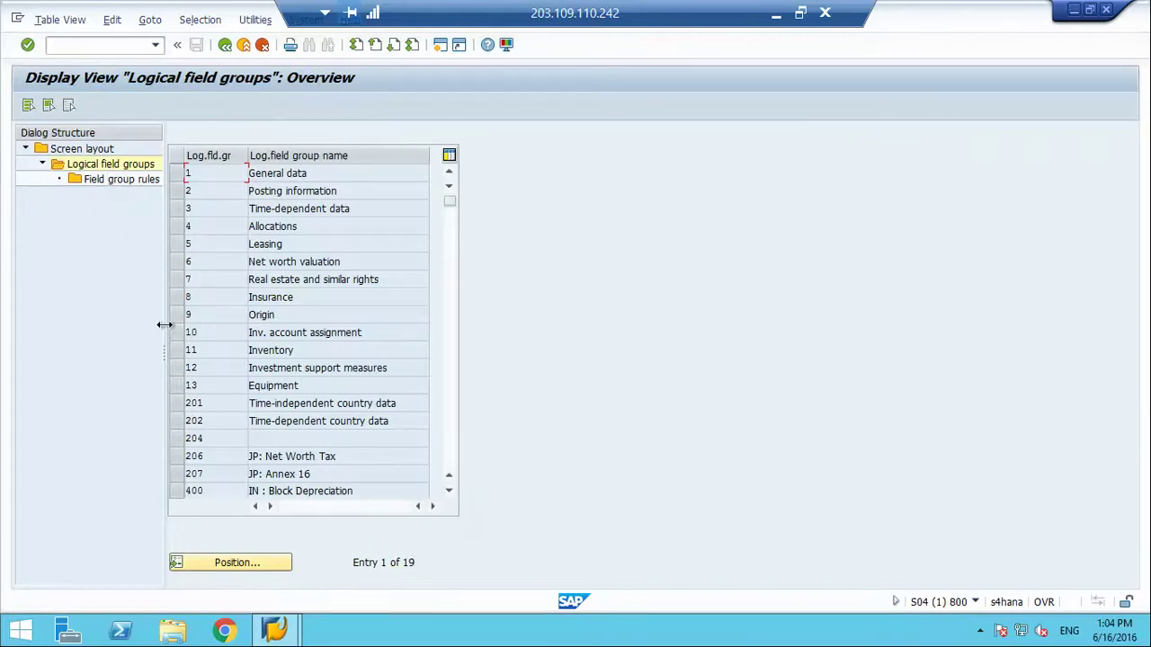
# Select logical field group 1 General data and open its field group rules for layout ZA01
pyautogui.doubleClick(228, 187)
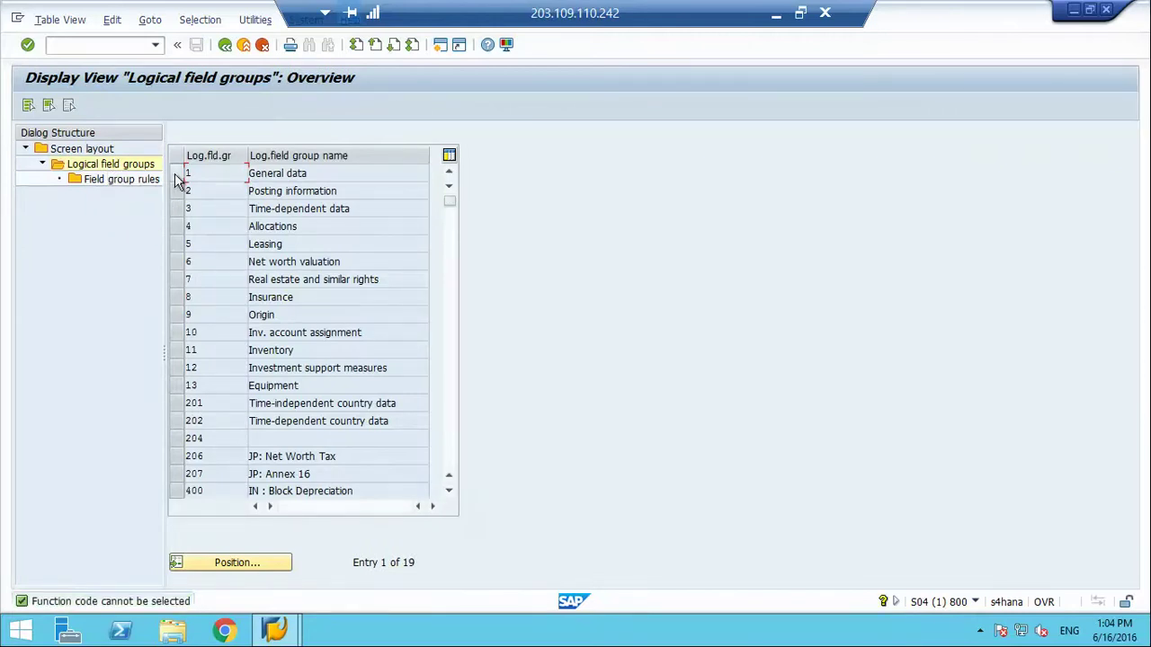
pyautogui.click(177, 181)
pyautogui.doubleClick(149, 179)
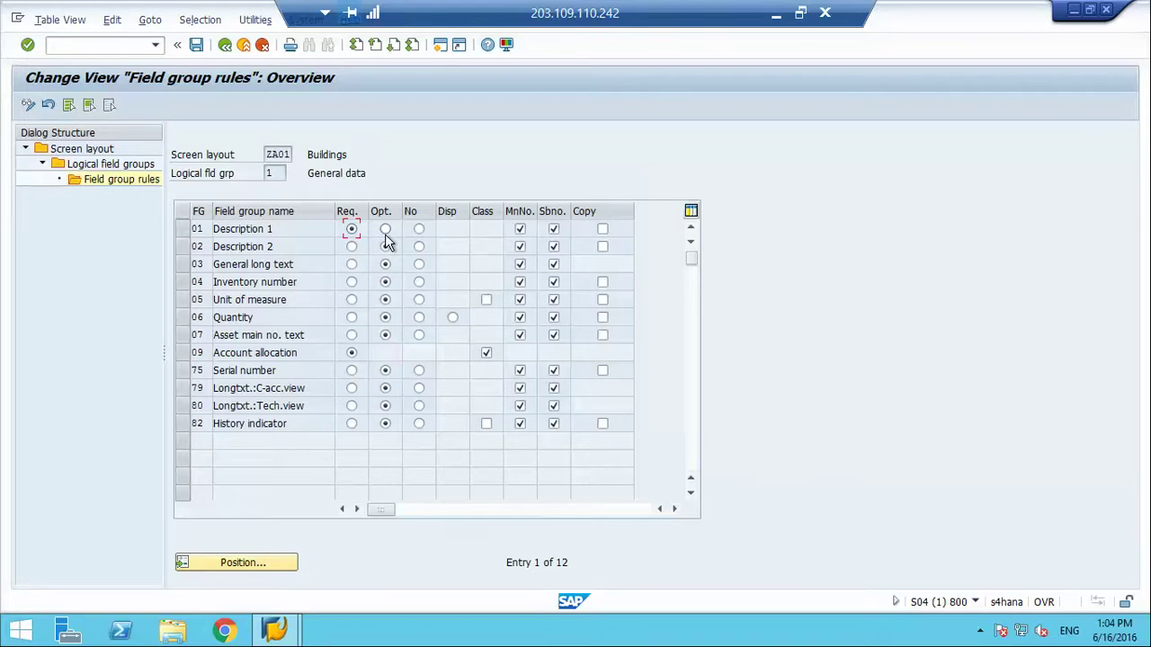
pyautogui.click(268, 157)
pyautogui.doubleClick(268, 156)
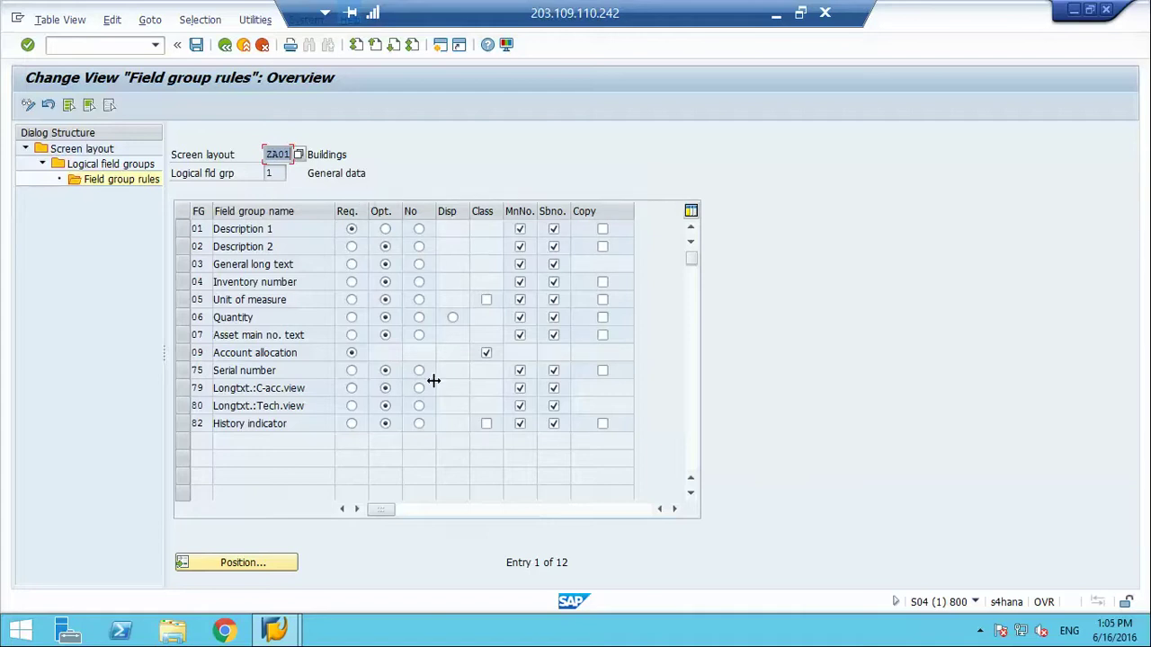
# Set Description 2, General long text, Inventory number, Unit of measure, Quantity, Asset main no. text and Serial number to No, saving under request S04K900008
pyautogui.click(420, 282)
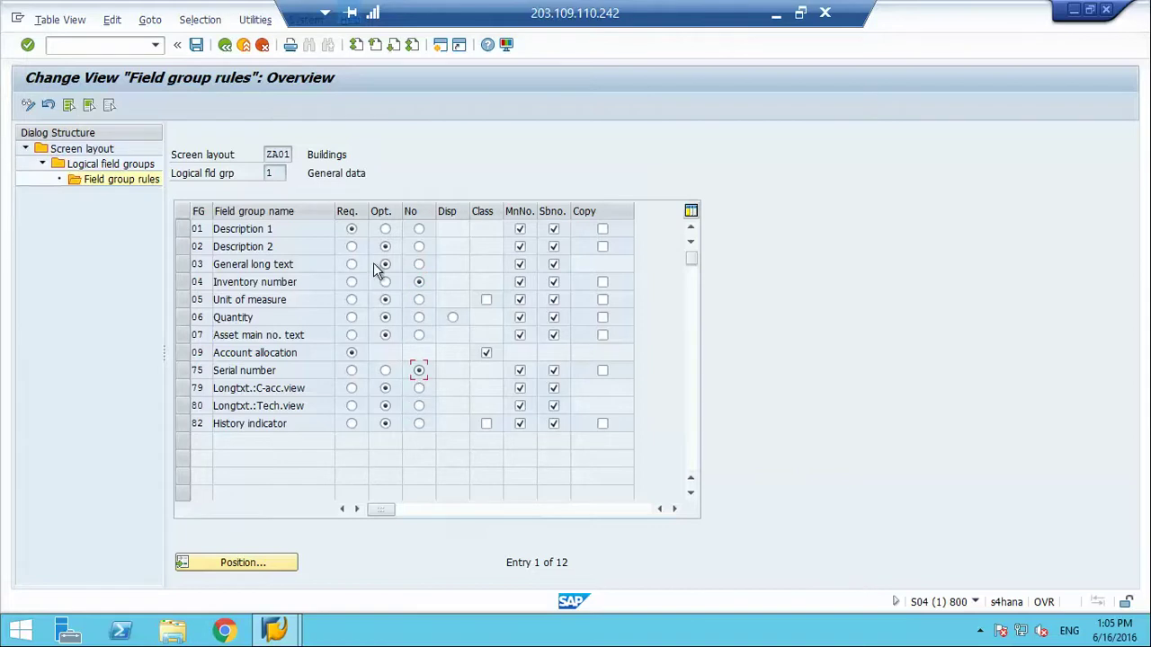
pyautogui.click(419, 247)
pyautogui.click(419, 264)
pyautogui.click(419, 301)
pyautogui.click(420, 317)
pyautogui.click(196, 45)
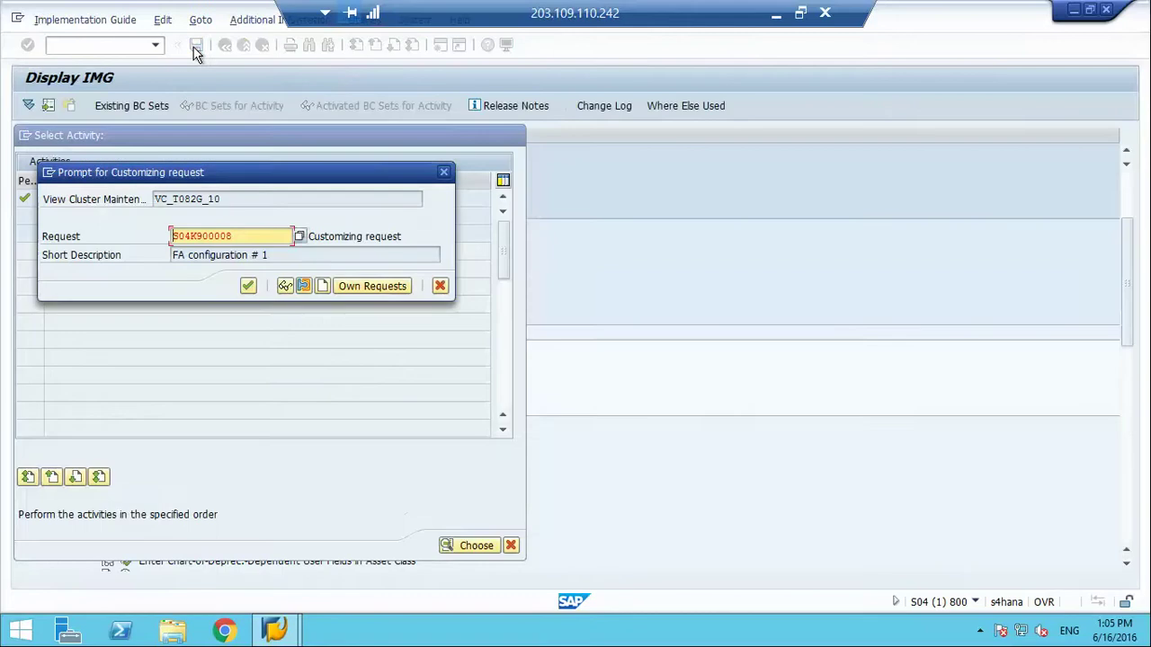
pyautogui.press('Return')
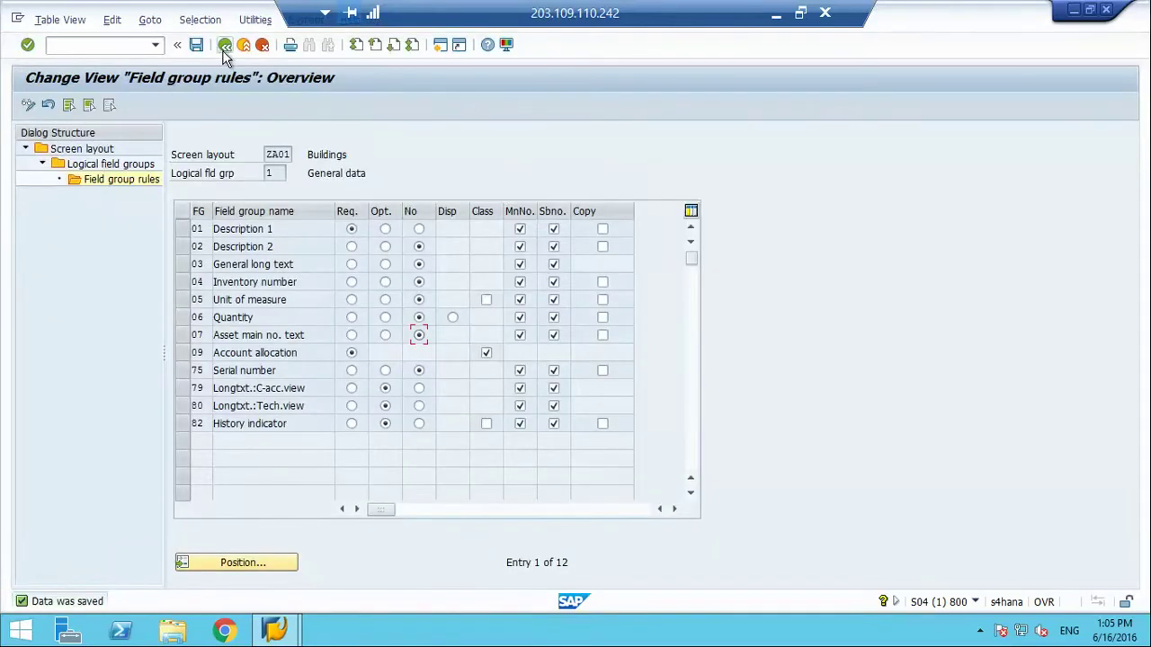
# Review the field group rules of logical field group 2 Posting information and return to the field group list
pyautogui.click(225, 47)
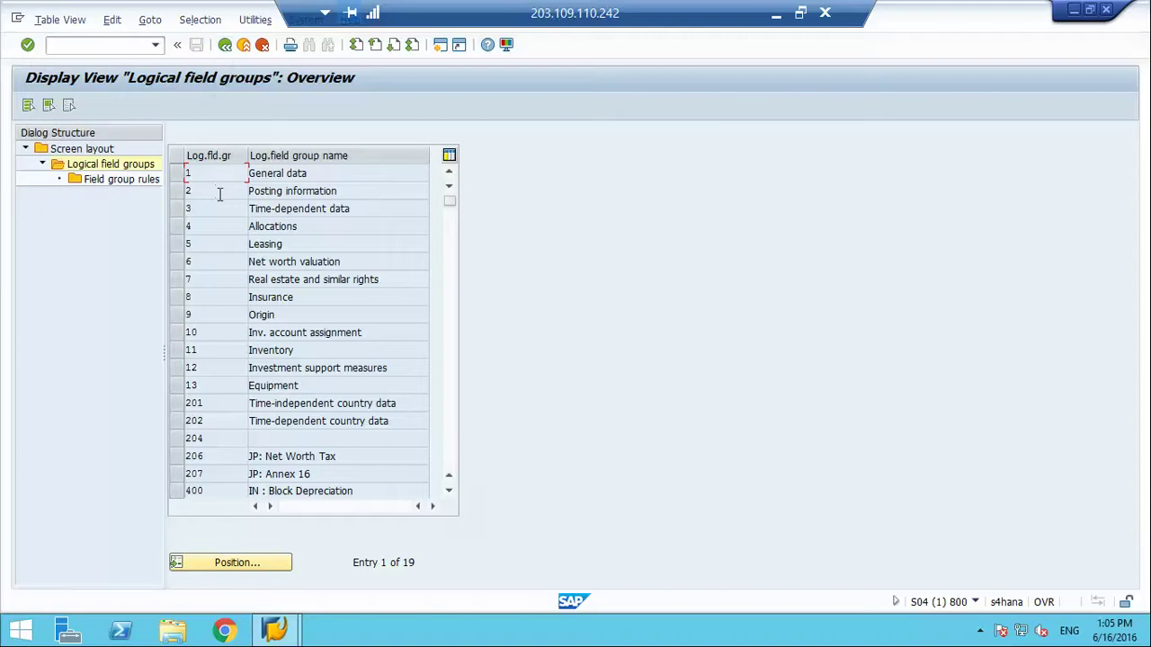
pyautogui.click(174, 193)
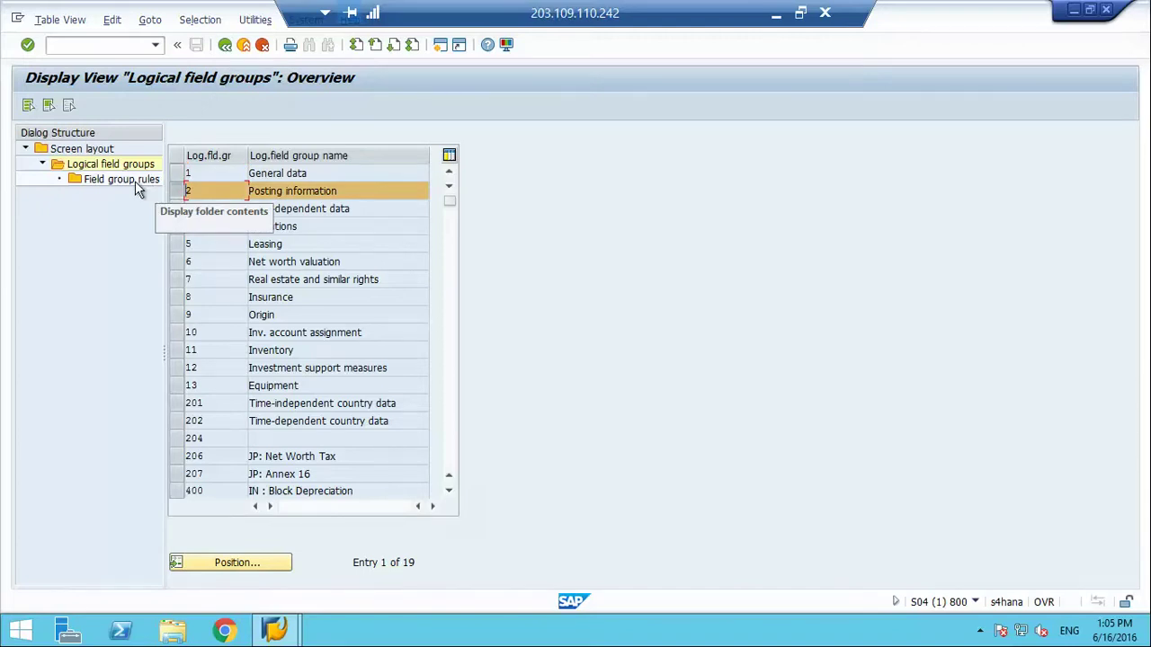
pyautogui.doubleClick(135, 181)
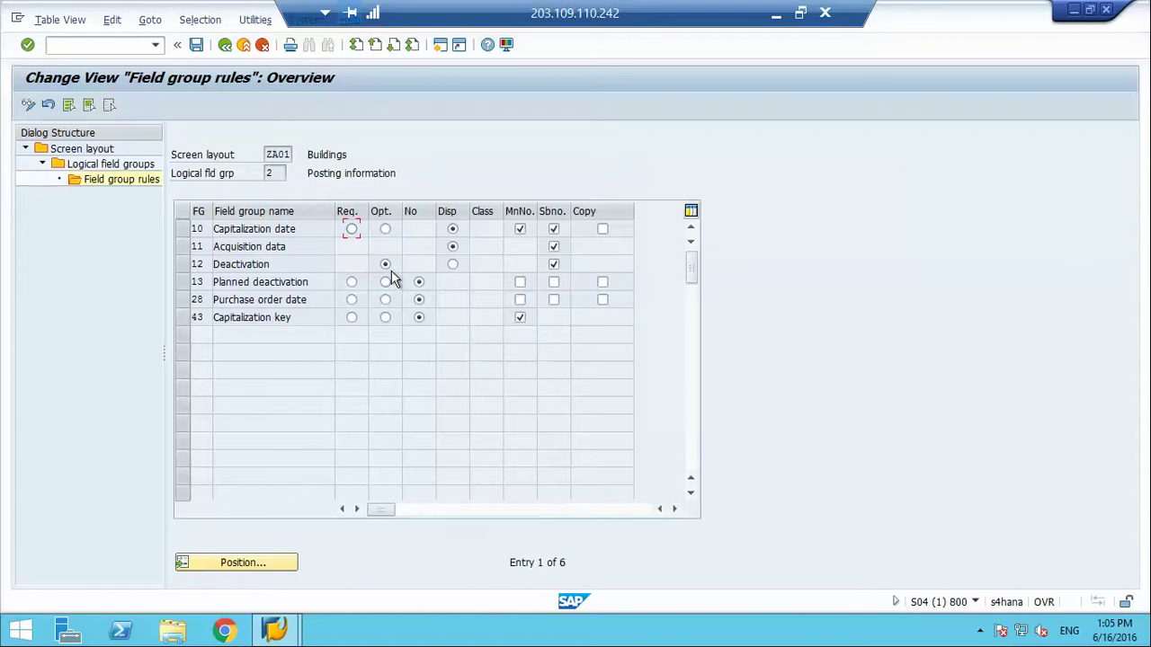
pyautogui.click(225, 45)
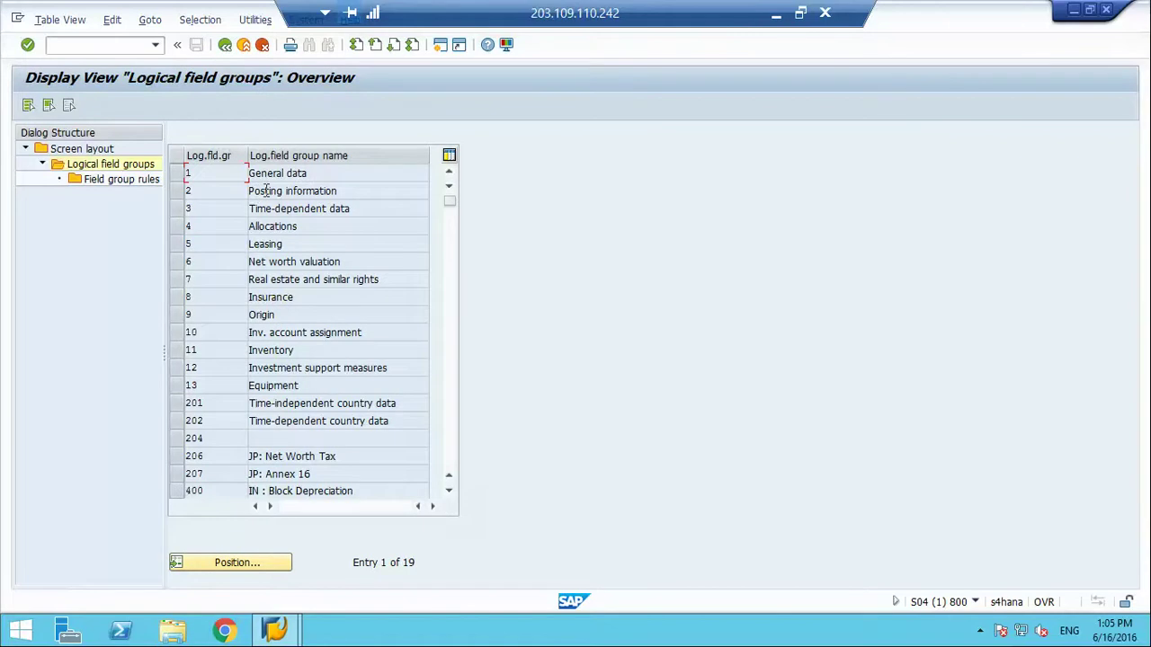
# Select logical field group 3 Time-dependent data and open its field group rules
pyautogui.doubleClick(216, 213)
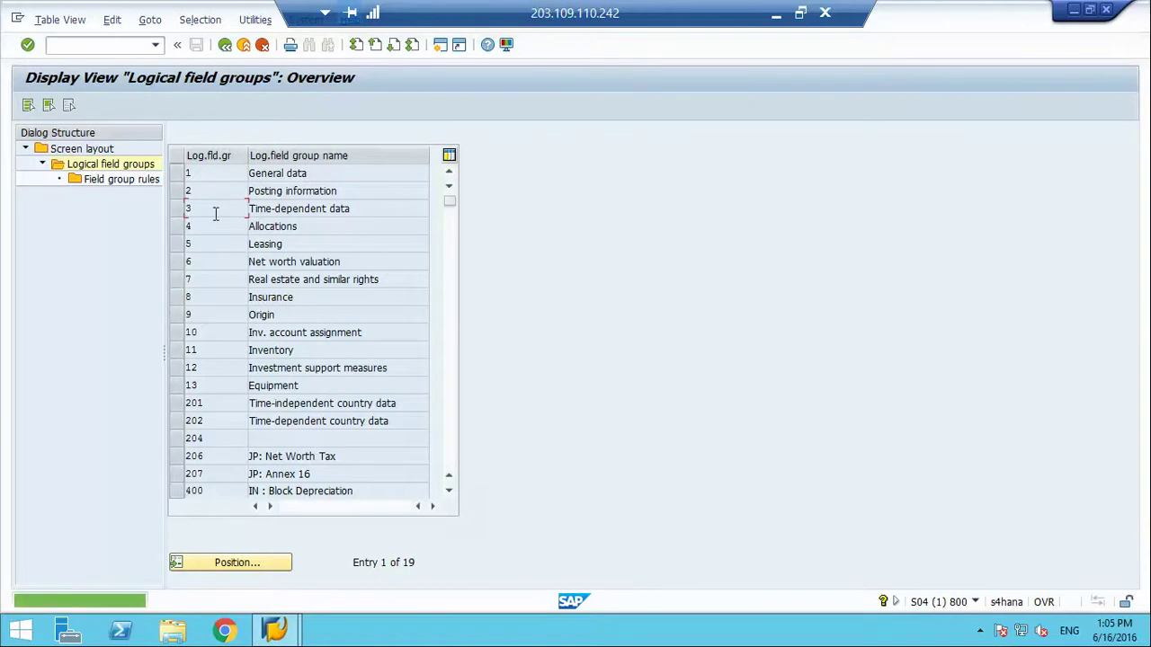
pyautogui.click(178, 212)
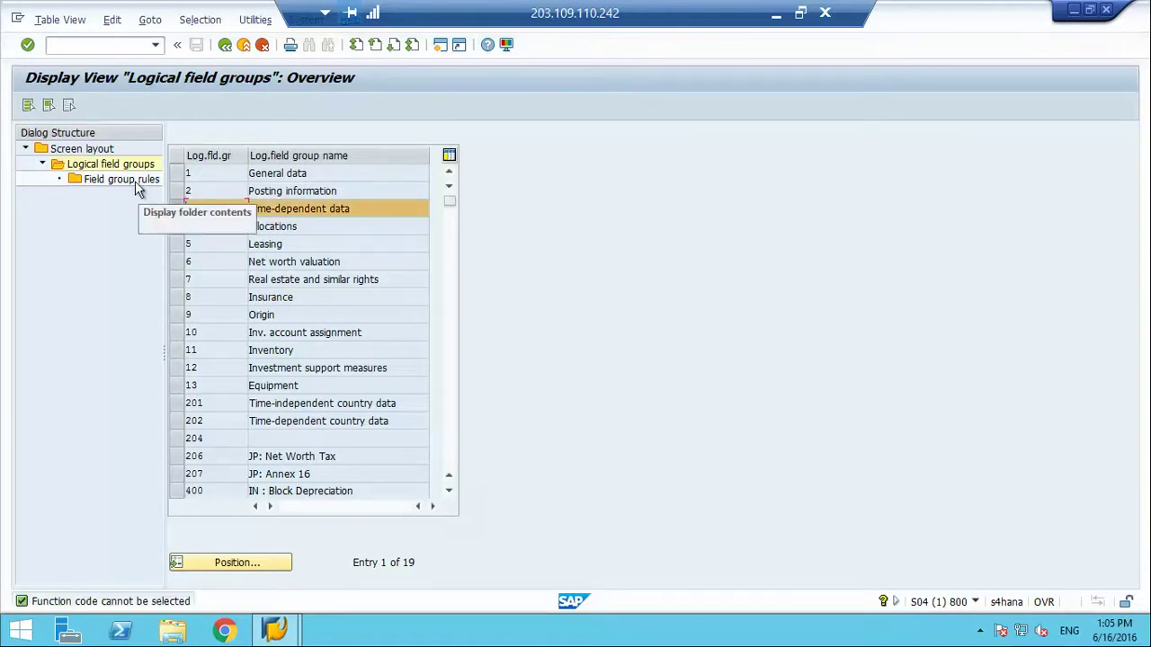
pyautogui.doubleClick(135, 181)
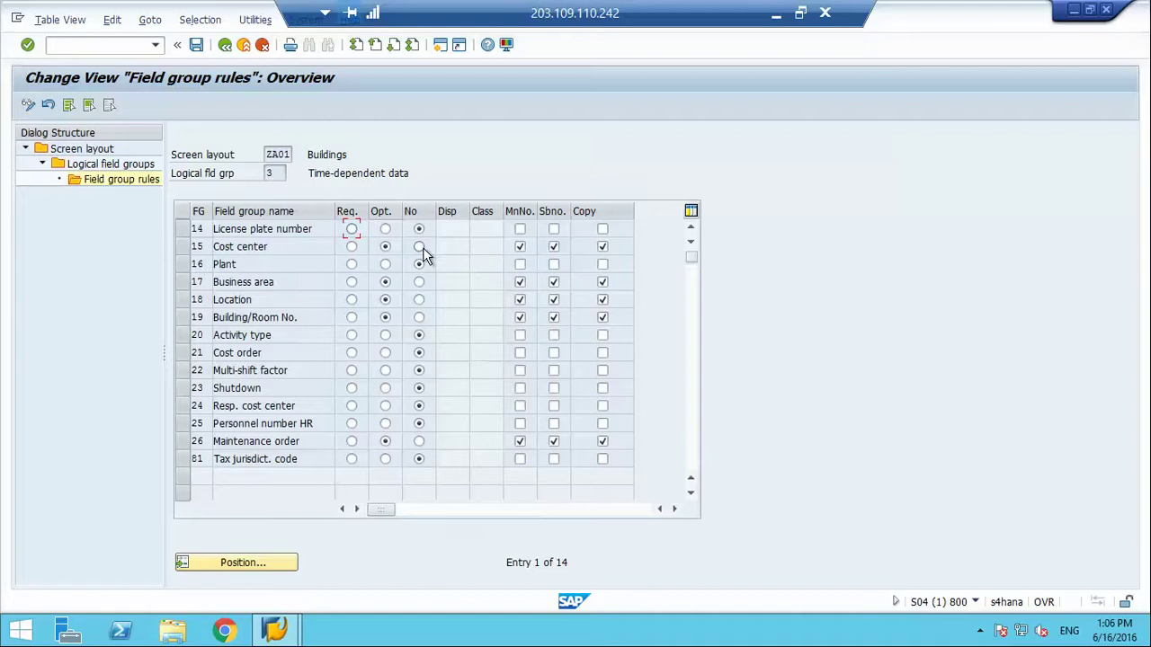
# Set Business area and Maintenance order to No for Time-dependent data, save the rules and return to the logical field group list
pyautogui.click(419, 282)
pyautogui.click(418, 442)
pyautogui.click(196, 51)
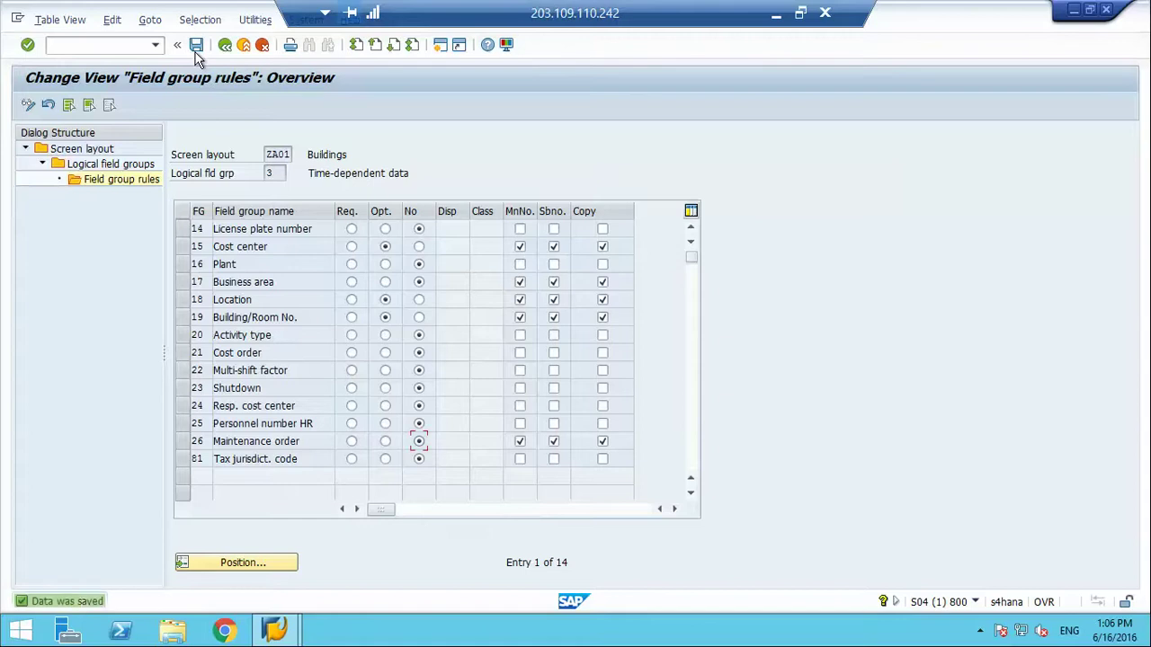
pyautogui.click(225, 46)
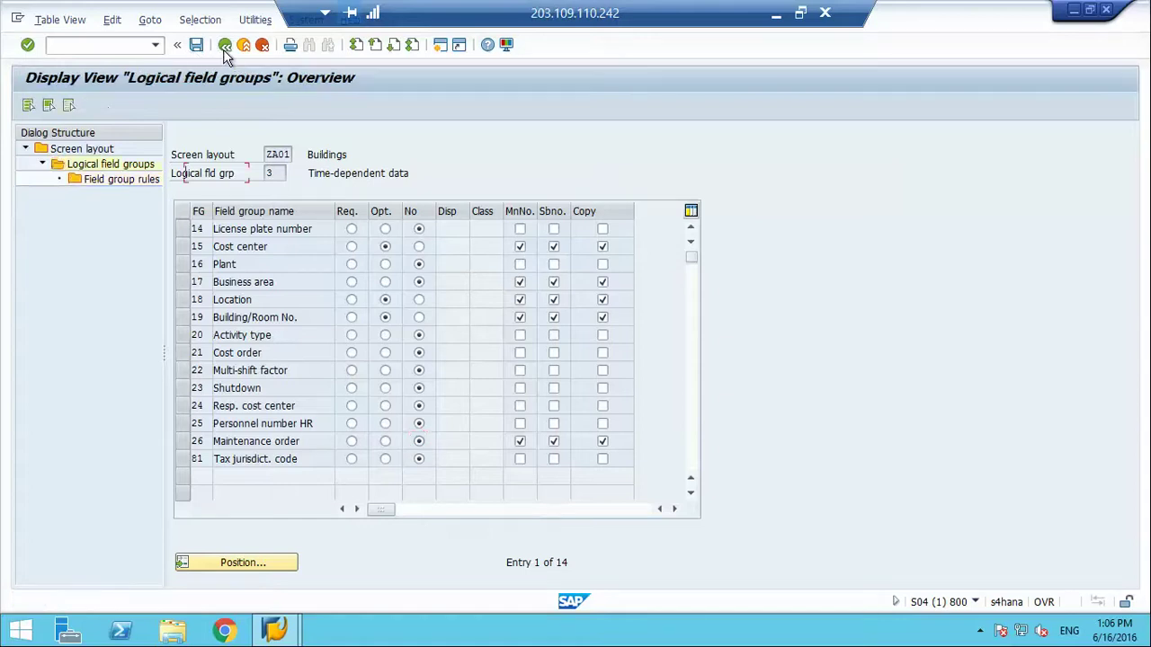
# For logical field group 4 Allocations, set Asset group number, Evaluation groups 2, 3 and 4, and Evaluation grp-8 pl. to No and save
pyautogui.click(267, 226)
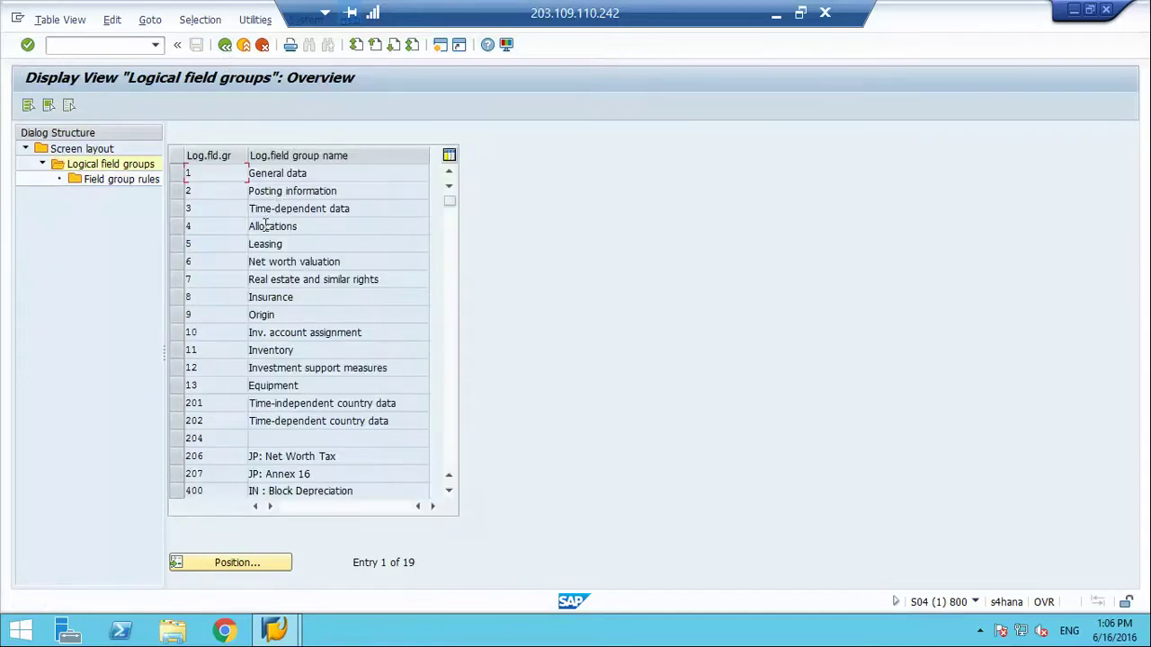
pyautogui.click(177, 232)
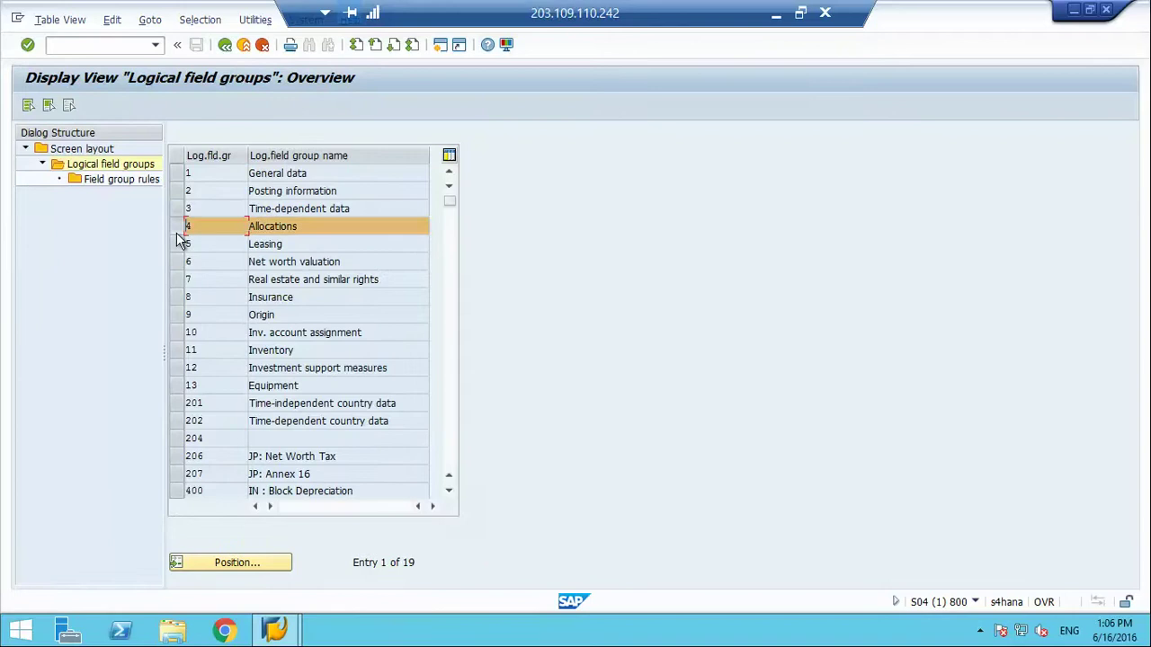
pyautogui.doubleClick(133, 184)
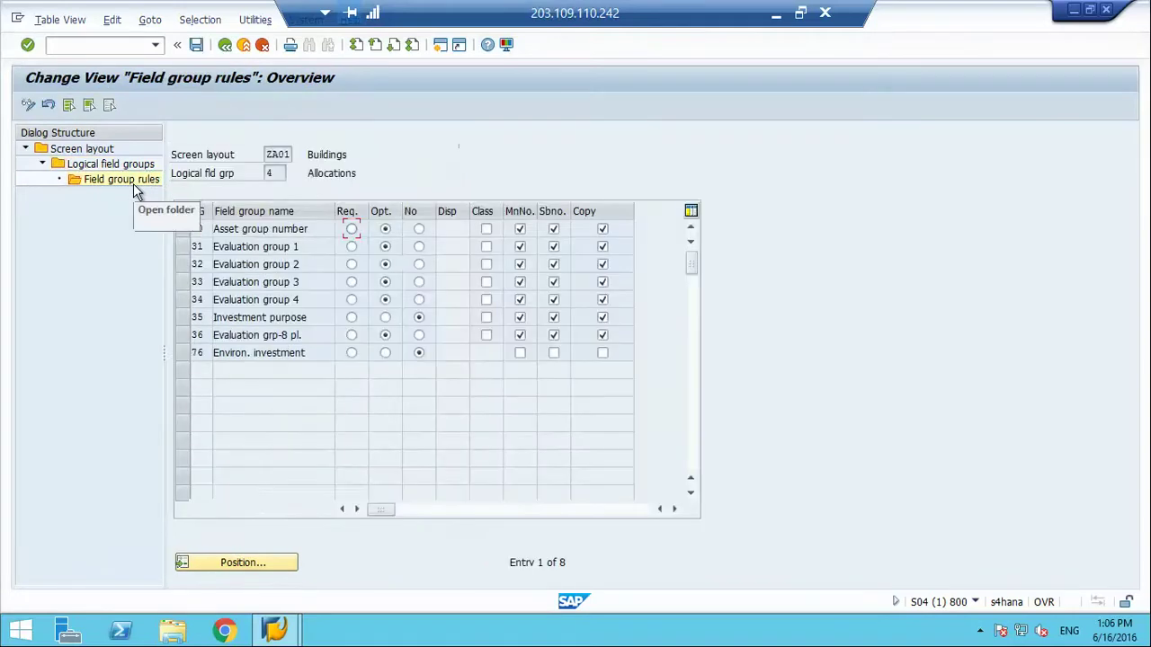
pyautogui.click(420, 230)
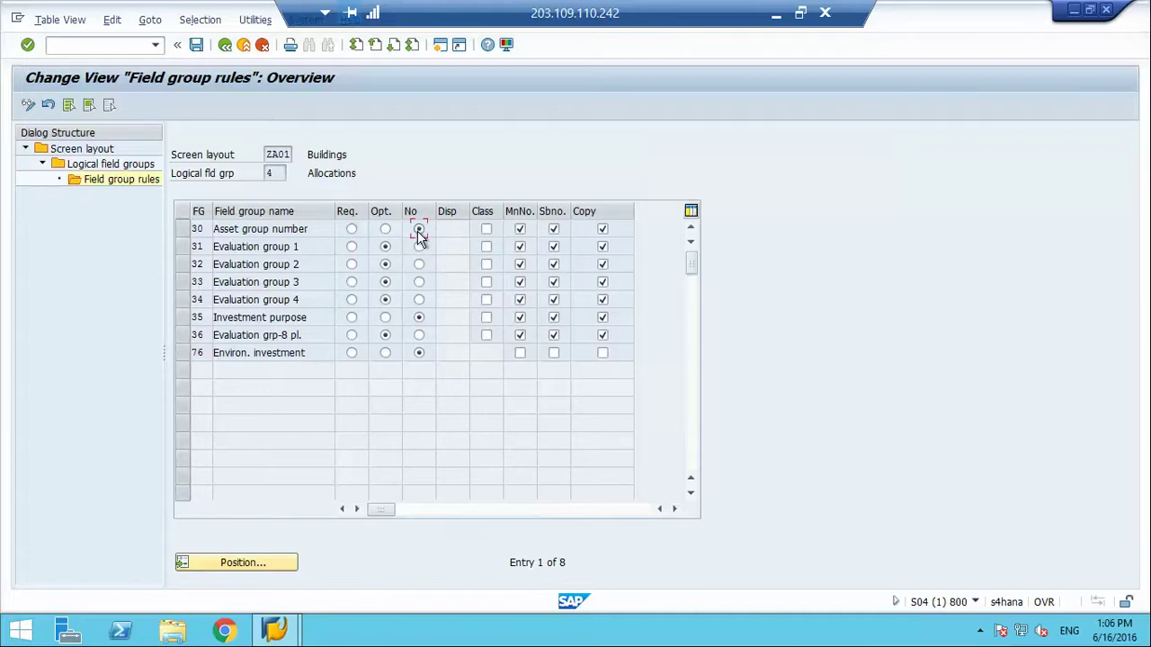
pyautogui.click(419, 265)
pyautogui.click(419, 283)
pyautogui.click(419, 300)
pyautogui.click(419, 335)
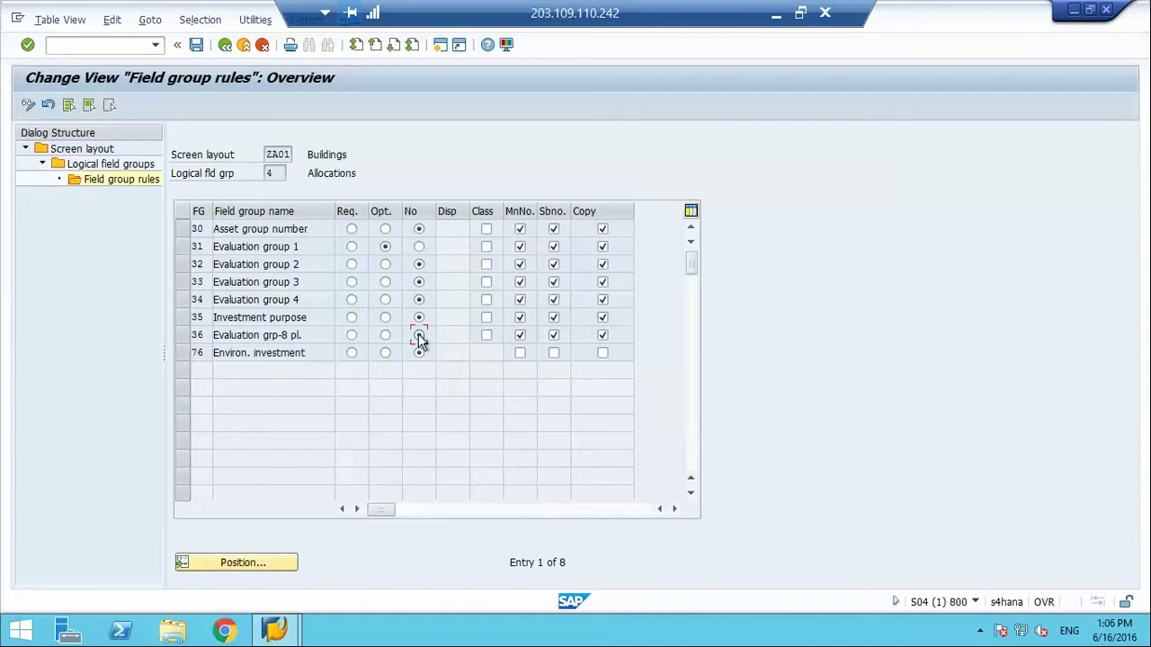
pyautogui.click(197, 46)
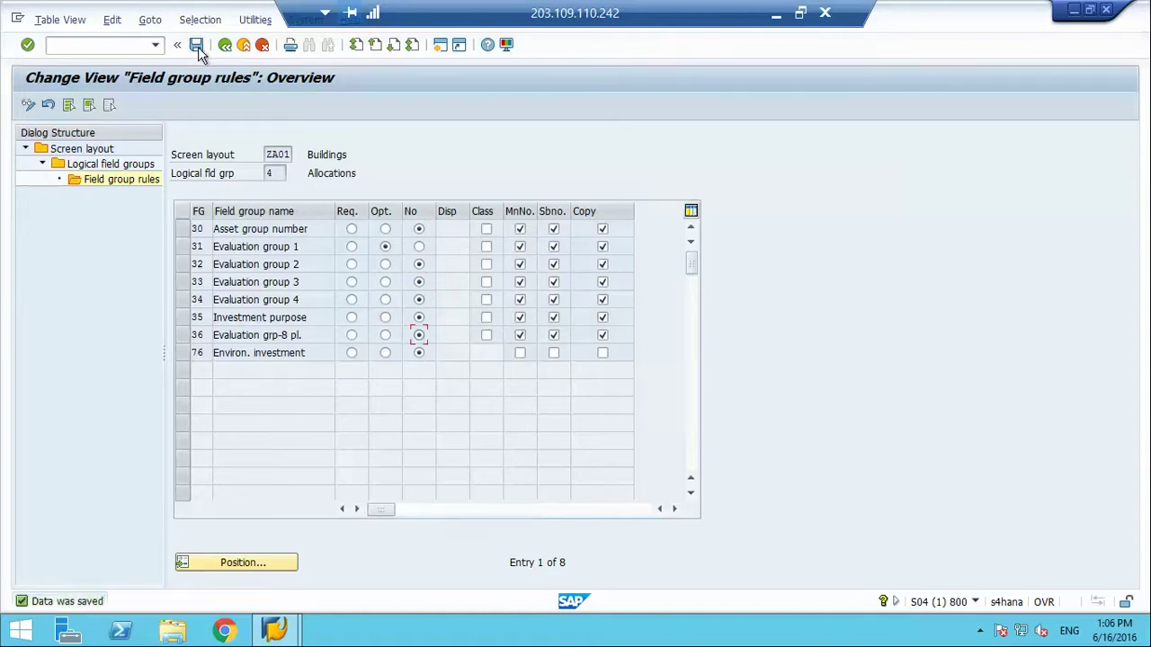
pyautogui.click(224, 46)
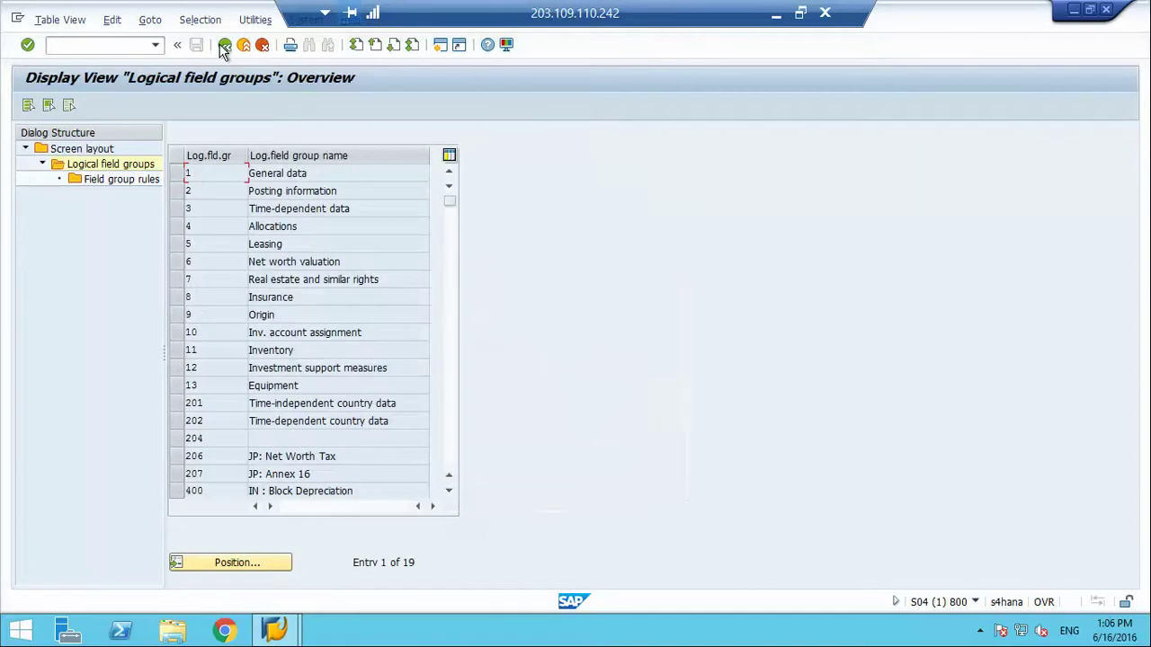
# For logical field group 5 Leasing, set Leasing data 2 to No and save the rules
pyautogui.click(178, 246)
pyautogui.click(130, 180)
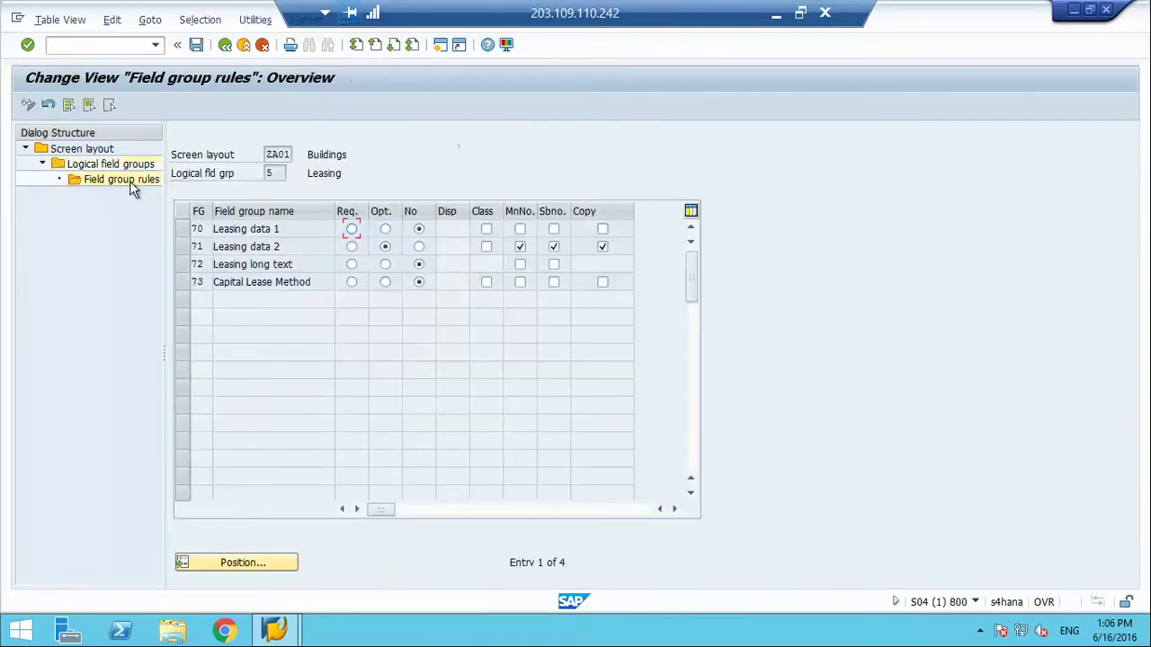
pyautogui.click(420, 247)
pyautogui.click(198, 50)
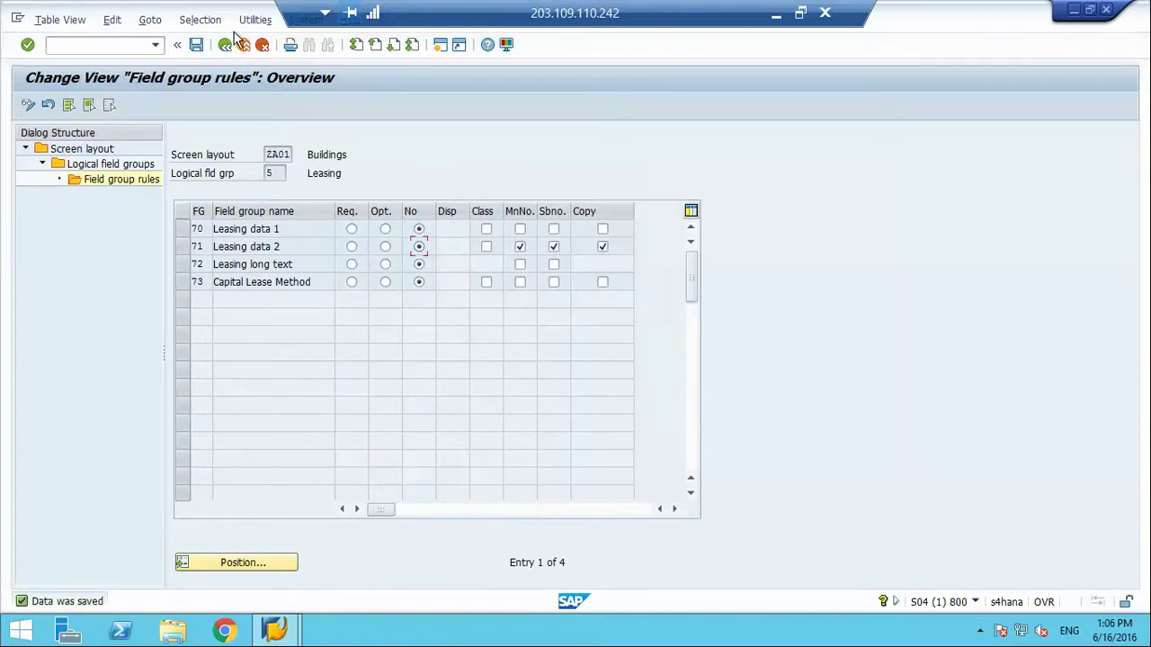
pyautogui.click(226, 49)
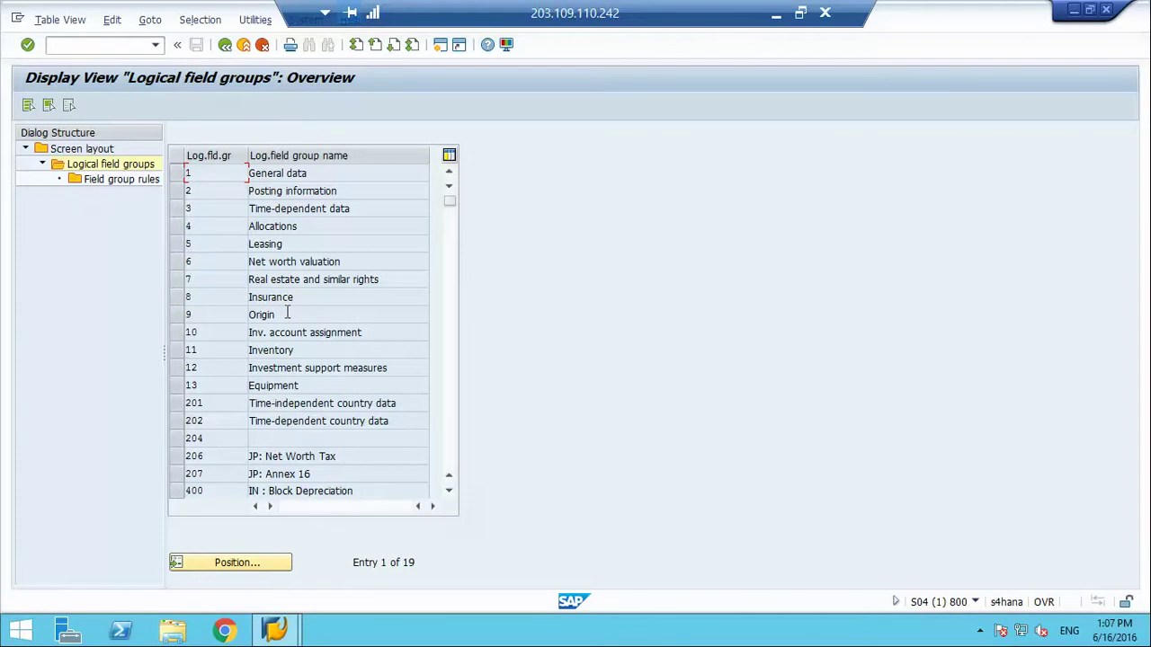
# Review the field group rules of logical field group 6 Net worth valuation and return to the field group list
pyautogui.click(181, 267)
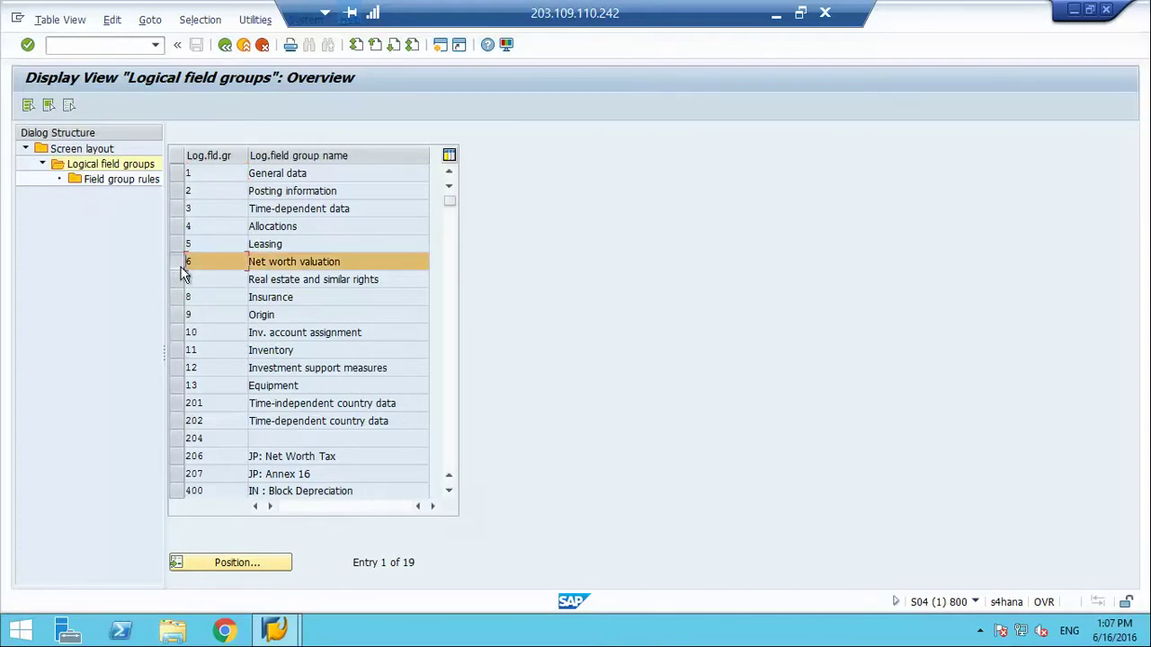
pyautogui.doubleClick(127, 183)
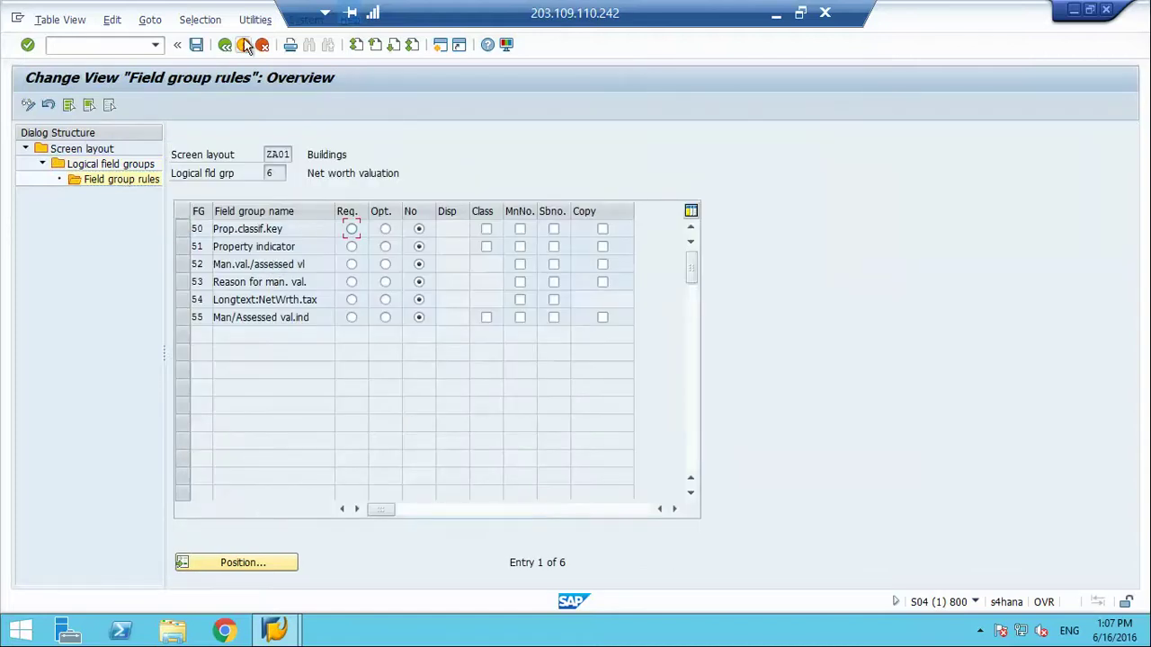
pyautogui.click(226, 44)
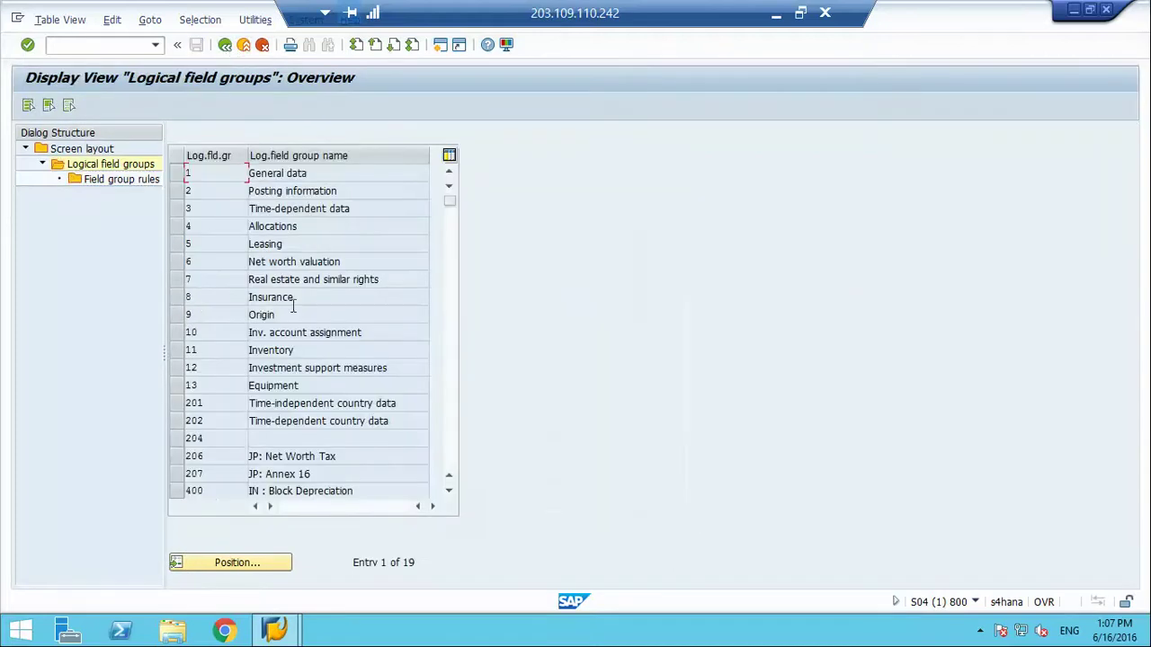
# For logical field group 7 Real estate and similar rights, set Real estate and Area unit to optional
pyautogui.click(178, 279)
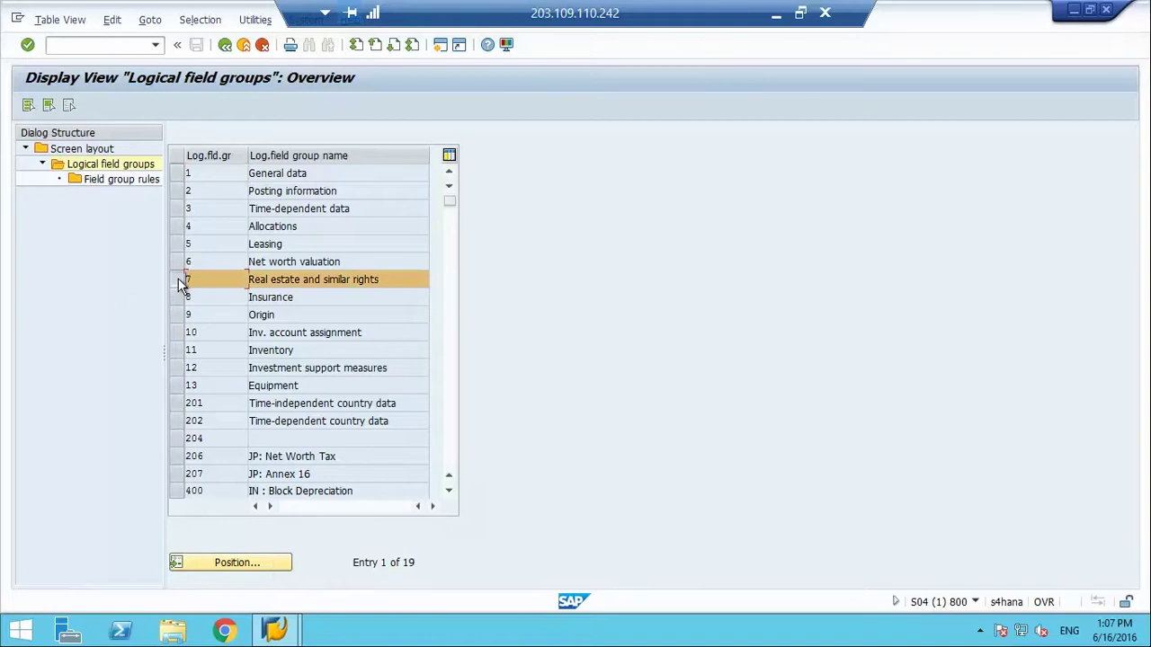
pyautogui.doubleClick(117, 181)
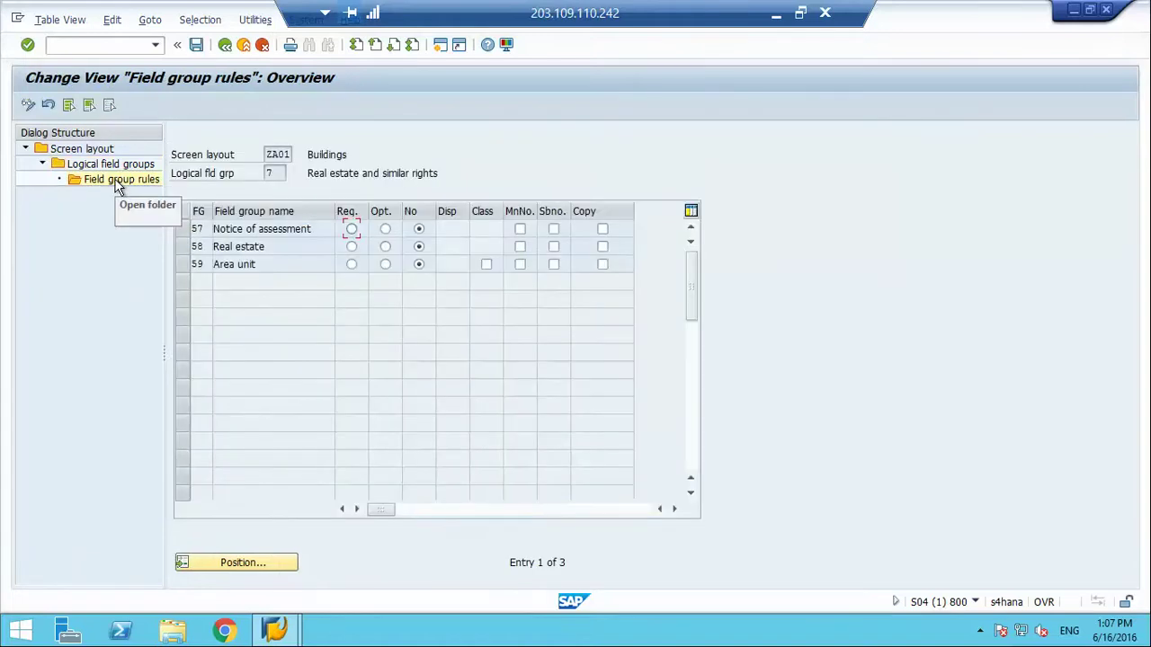
pyautogui.click(385, 247)
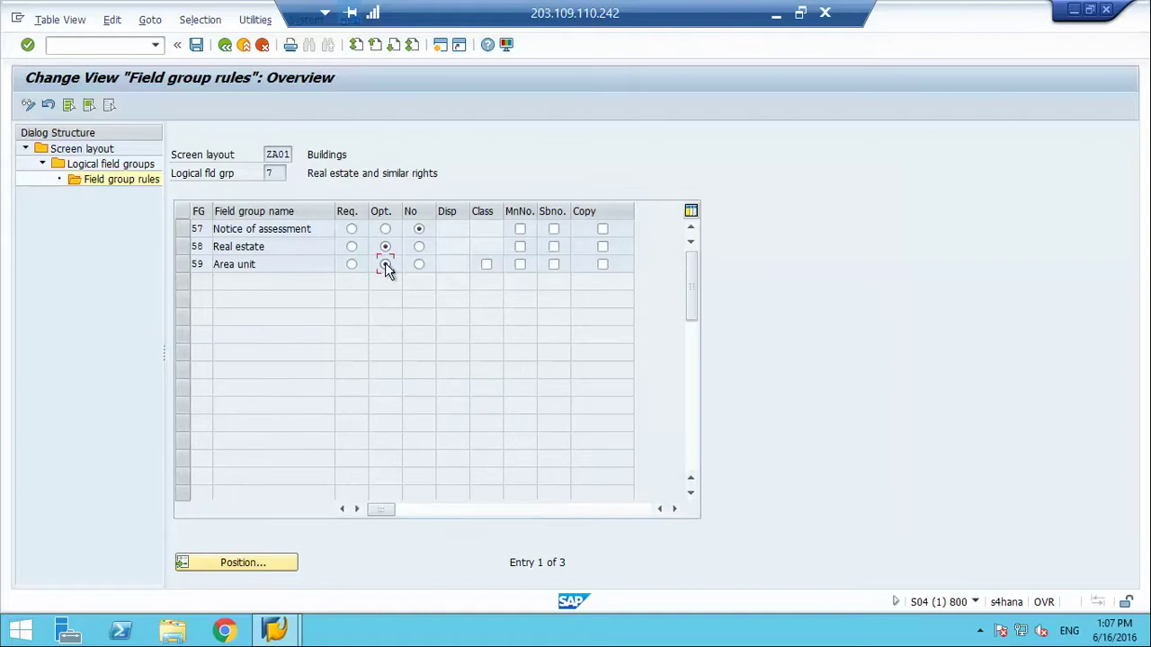
pyautogui.click(385, 264)
pyautogui.click(196, 45)
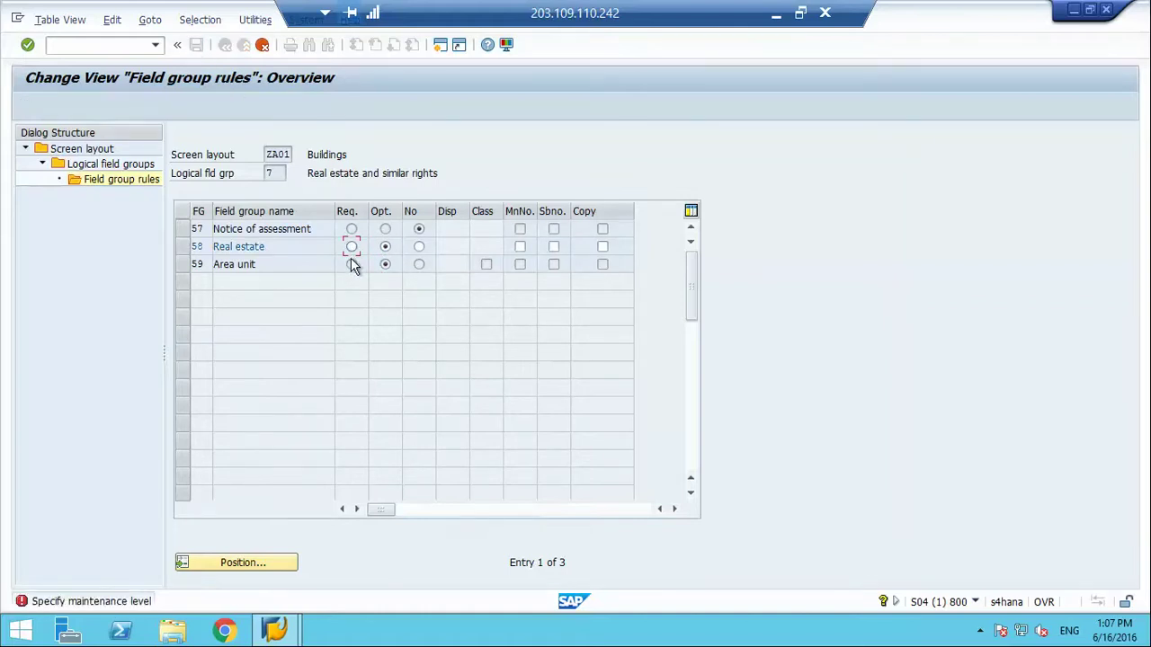
# Enable the main number and subnumber maintenance levels for Real estate and Area unit, and save the rules
pyautogui.click(521, 248)
pyautogui.press('Return')
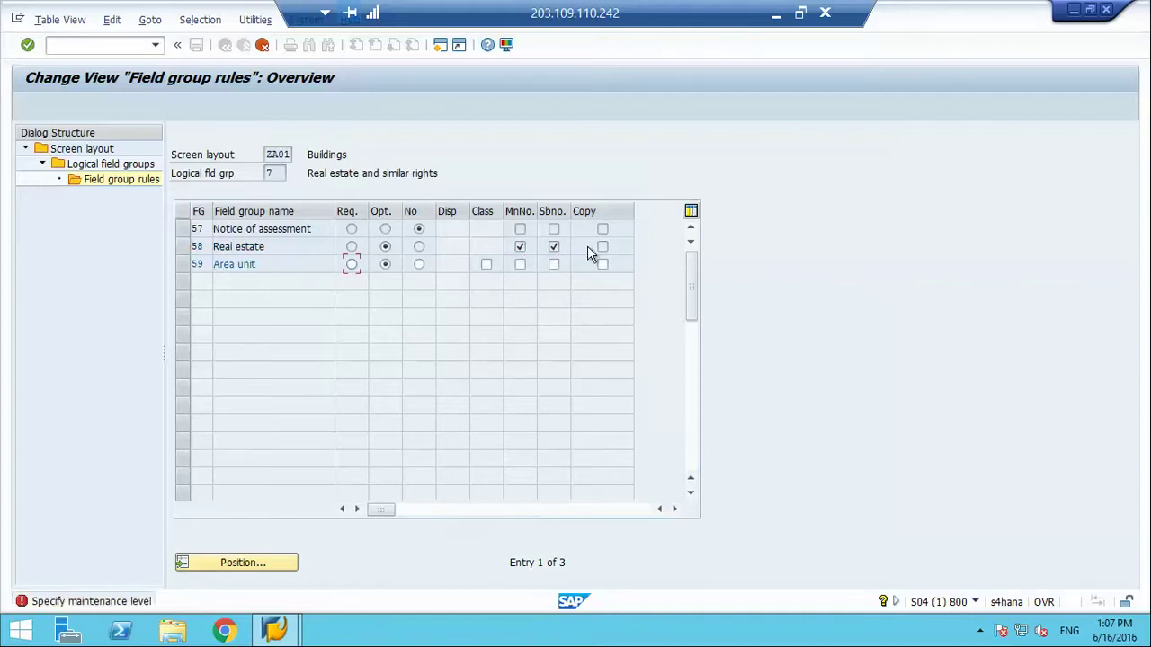
pyautogui.click(521, 265)
pyautogui.click(554, 269)
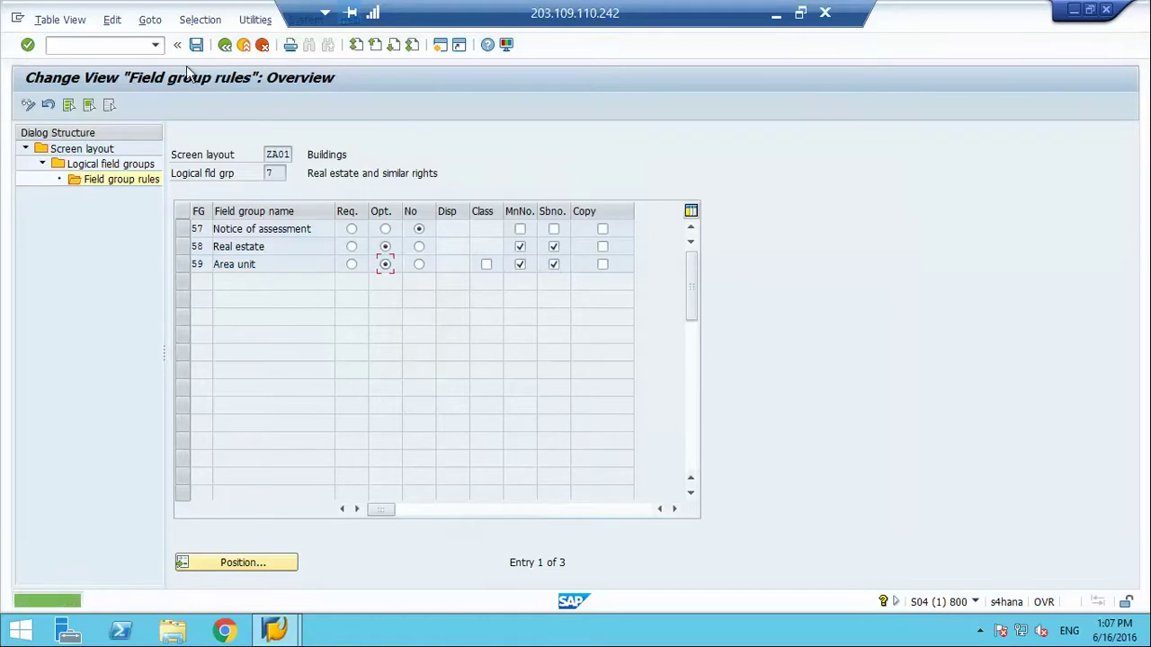
pyautogui.click(196, 47)
pyautogui.click(196, 46)
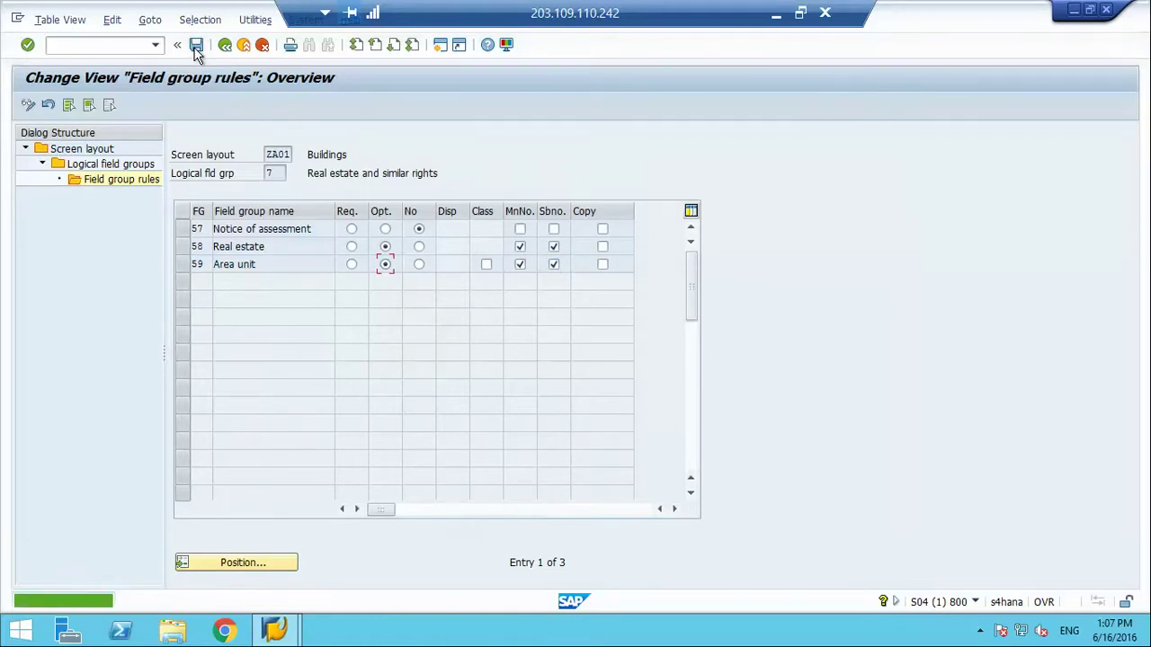
pyautogui.click(230, 46)
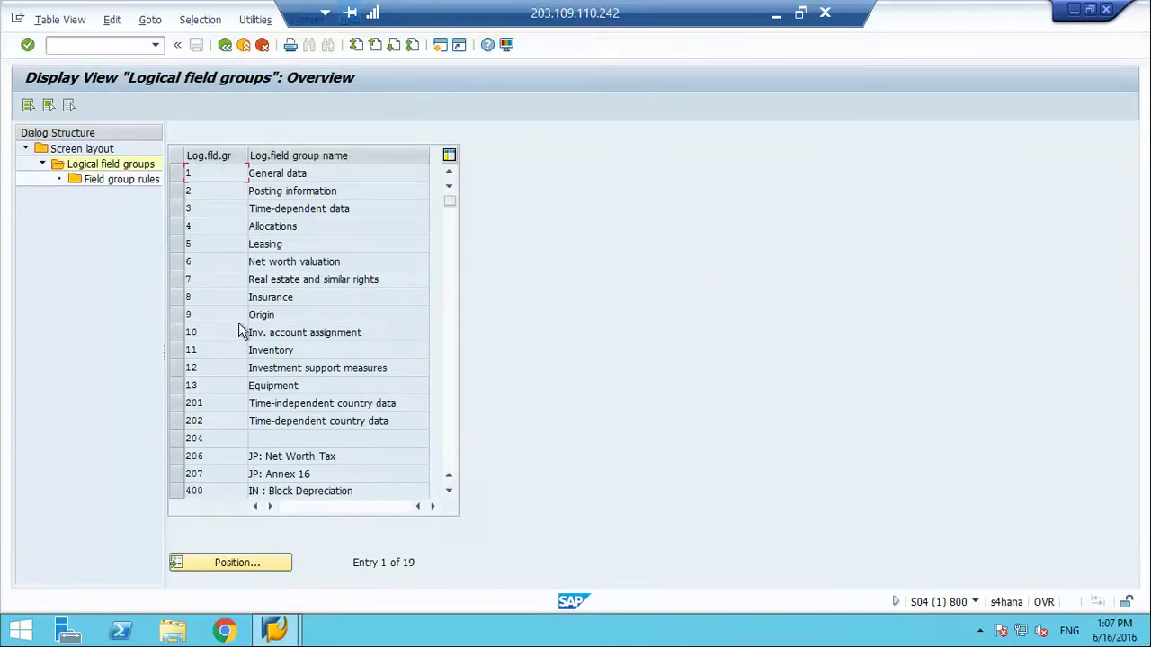
# For logical field group 8 Insurance, make Insurance company and Insurance policy optional with main number and subnumber maintenance levels, and save
pyautogui.click(176, 299)
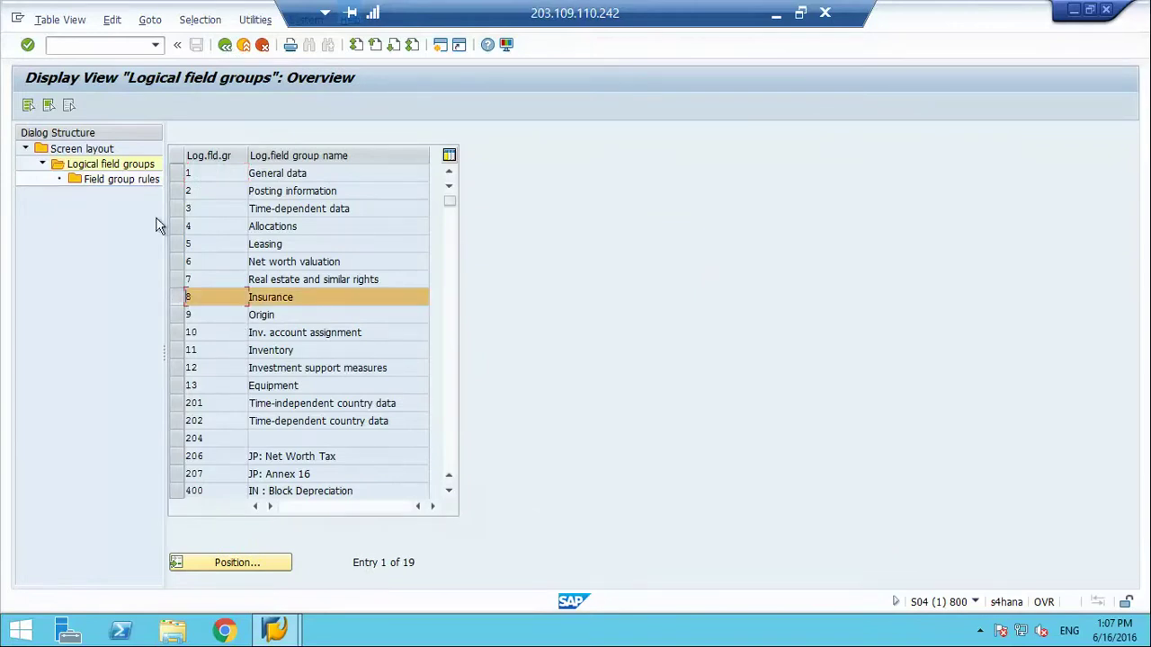
pyautogui.doubleClick(124, 182)
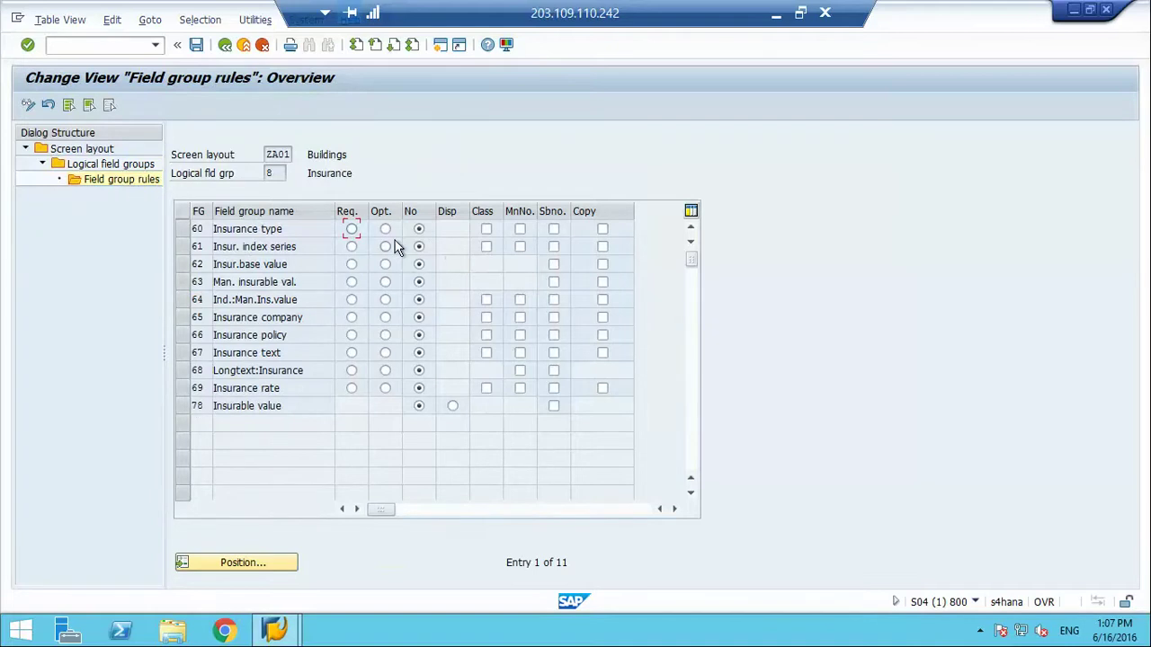
pyautogui.click(388, 324)
pyautogui.click(518, 320)
pyautogui.click(553, 319)
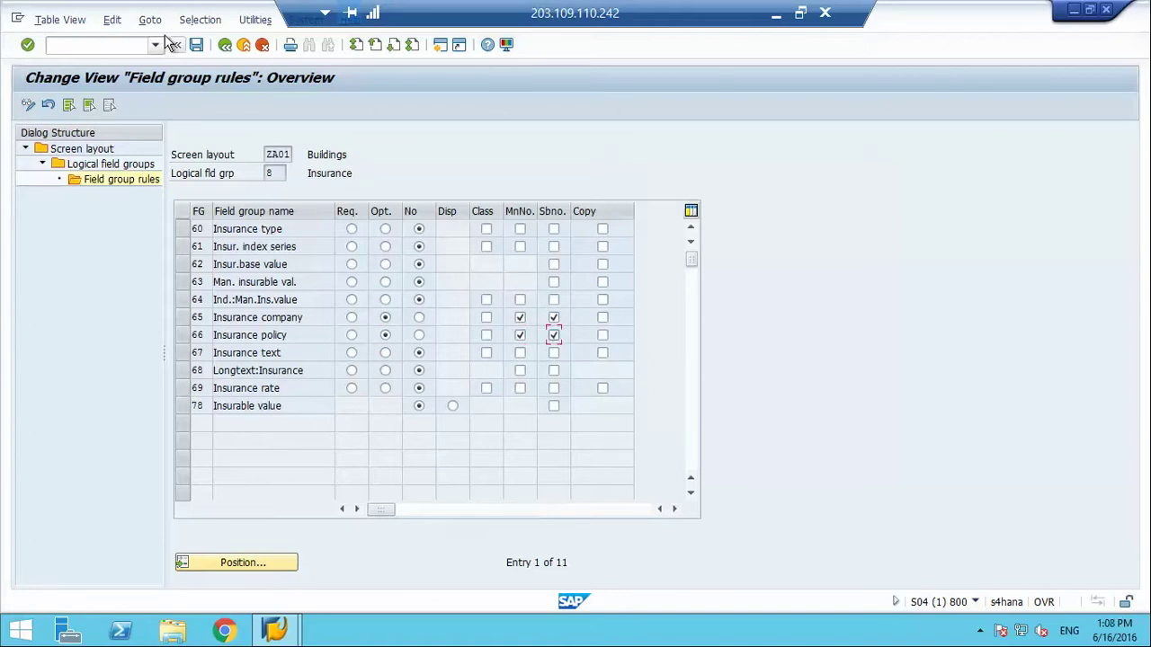
pyautogui.click(196, 46)
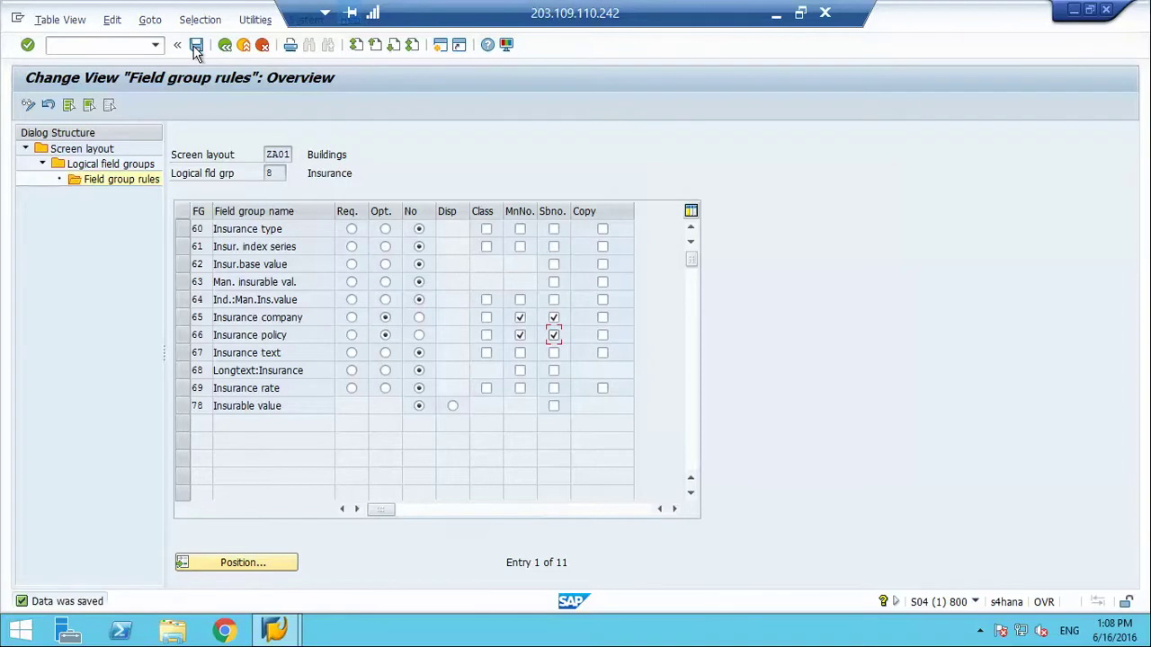
pyautogui.click(224, 45)
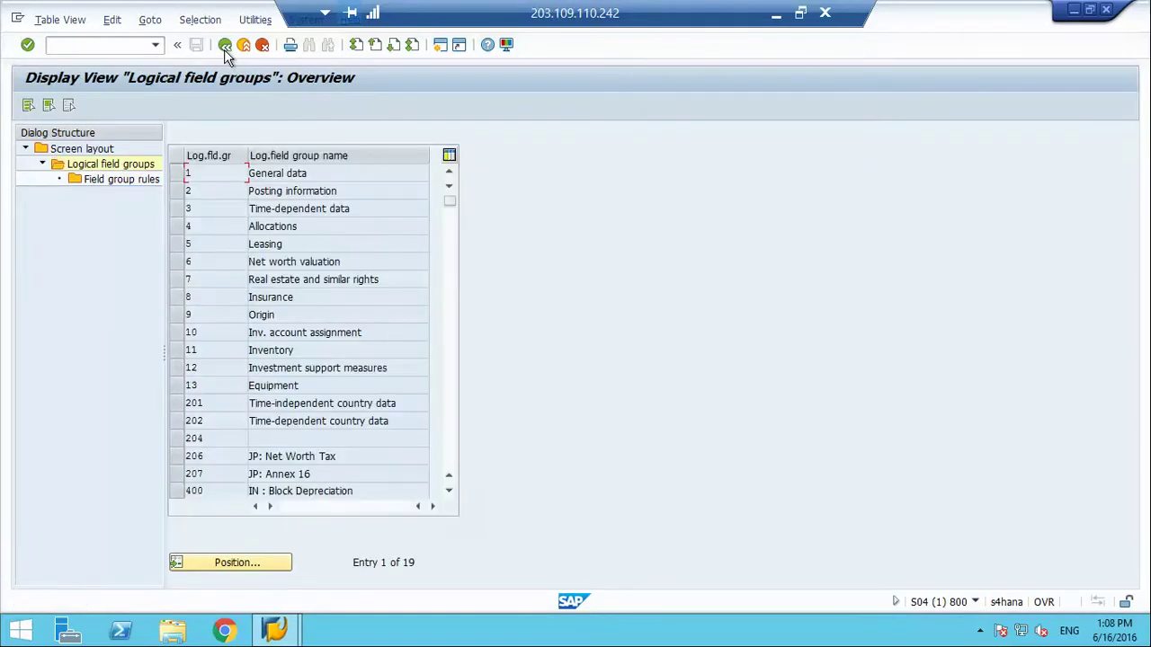
# For logical field group 9 Origin, set Supplier, Manufacturer, Origin long text, Affiliated company and Orig.value to No and save the rules
pyautogui.click(175, 317)
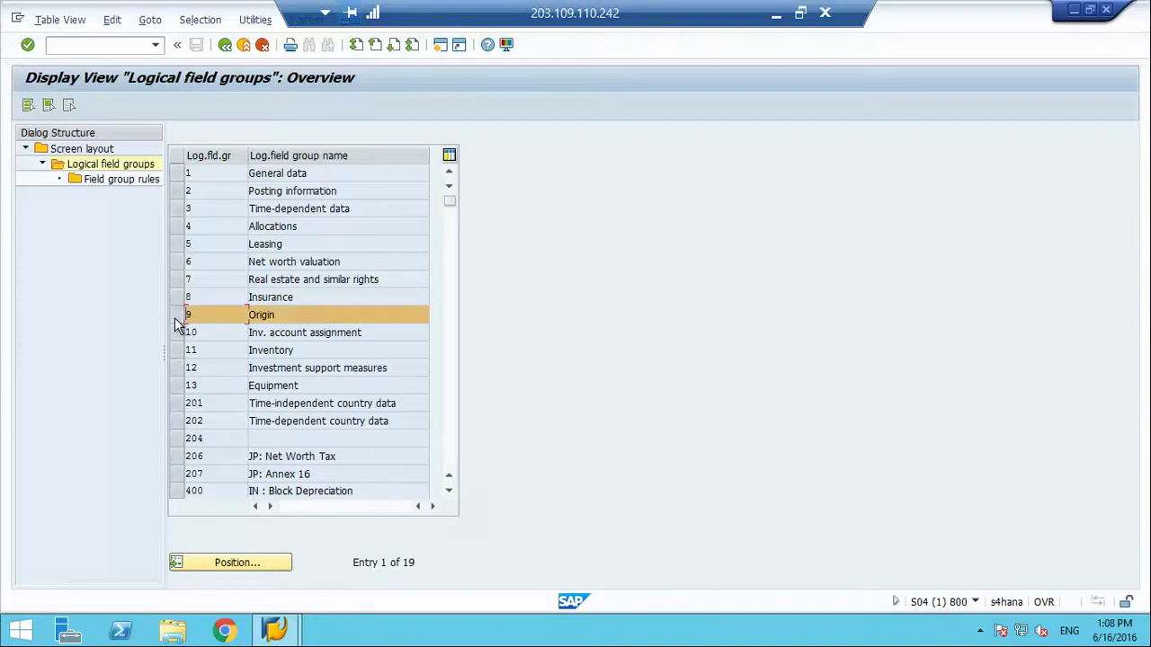
pyautogui.doubleClick(129, 180)
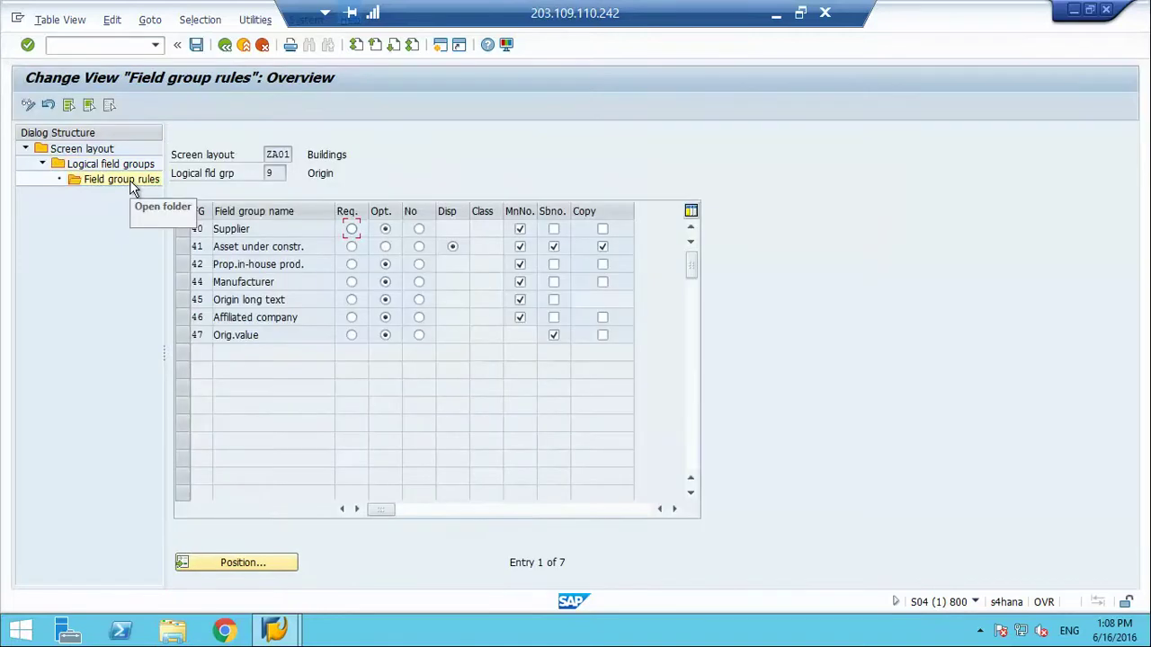
pyautogui.click(418, 231)
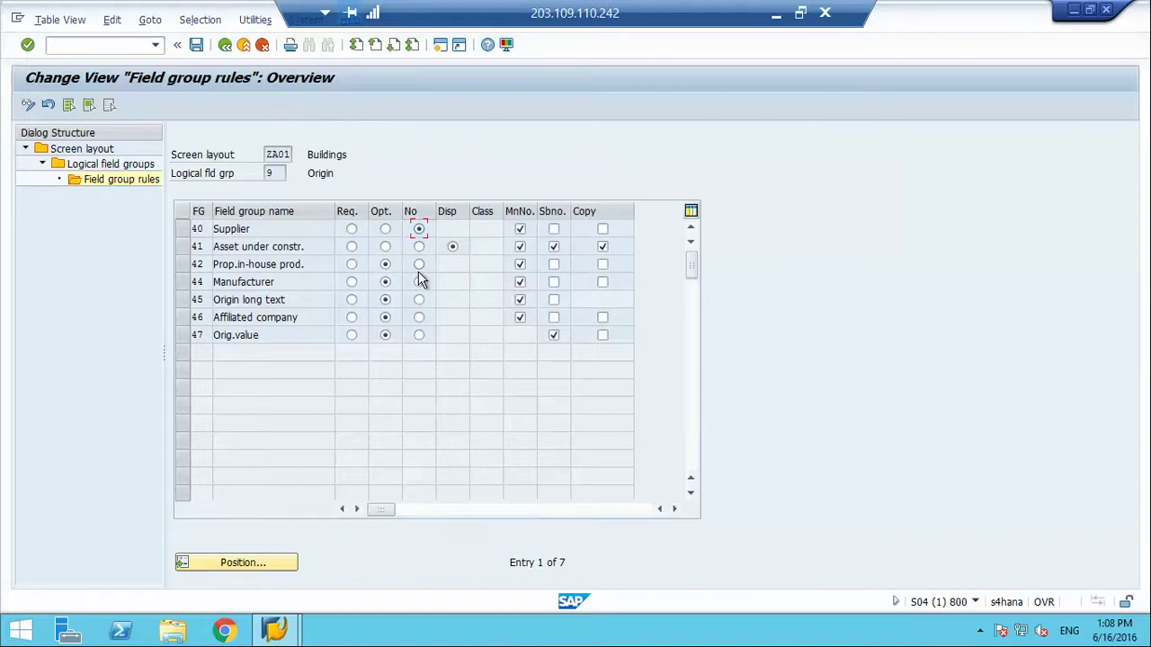
pyautogui.click(419, 304)
pyautogui.click(197, 46)
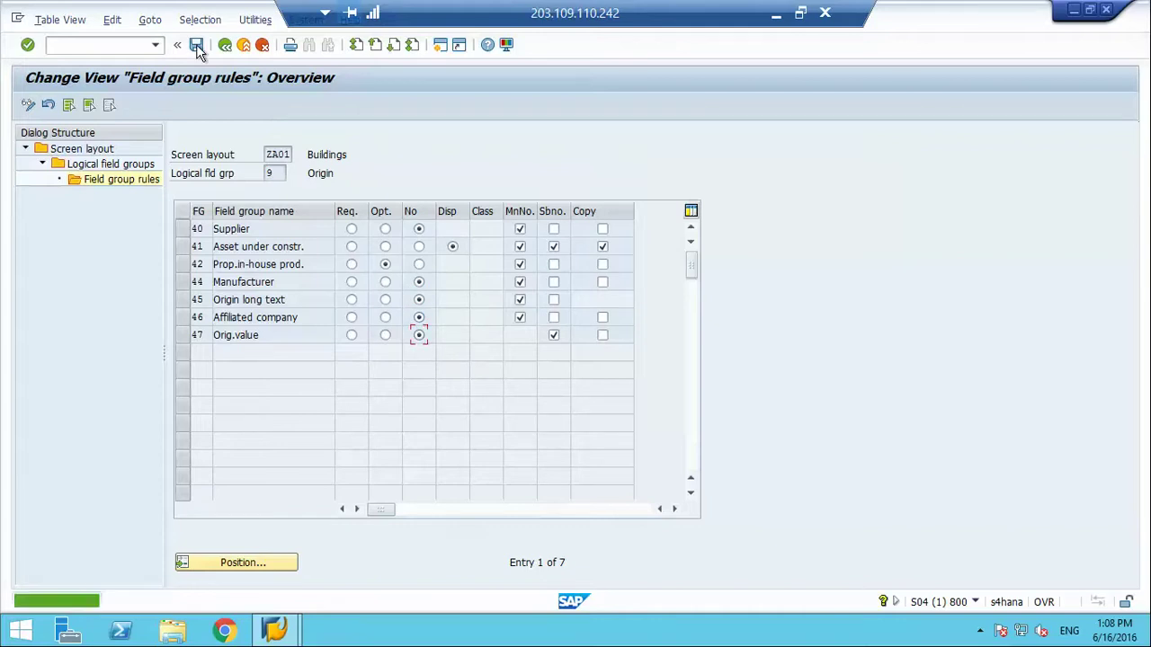
pyautogui.click(224, 52)
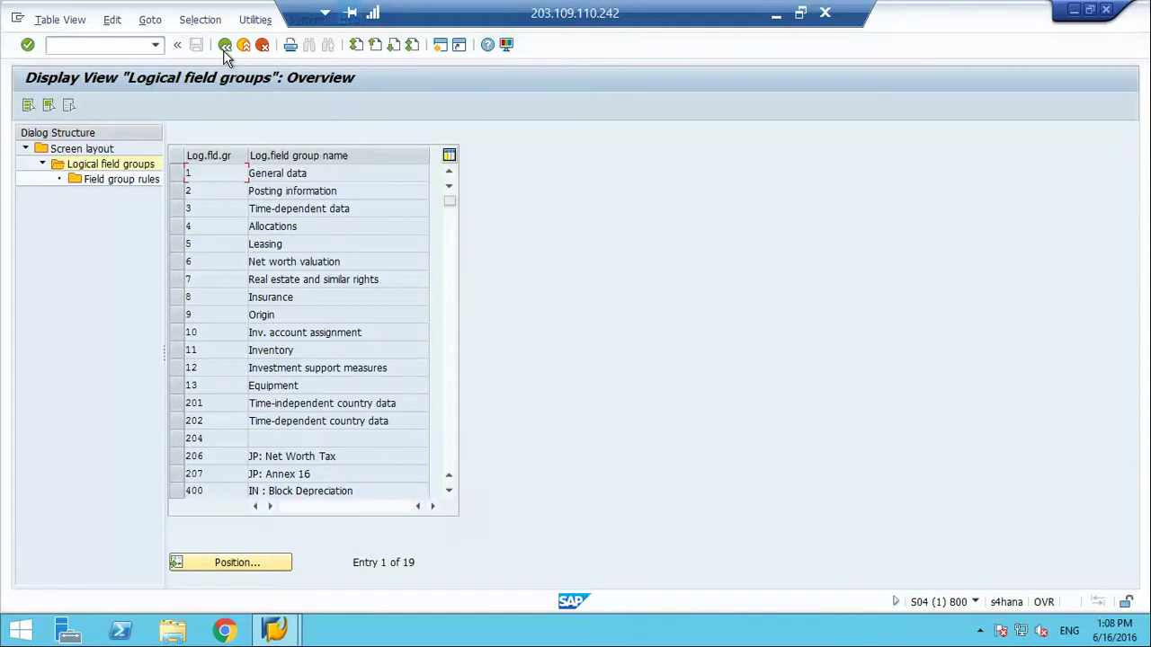
# Leave the ZA01 layout definition and review the layouts listed under Create Screen Layout Rules for Asset Master Record
pyautogui.click(225, 52)
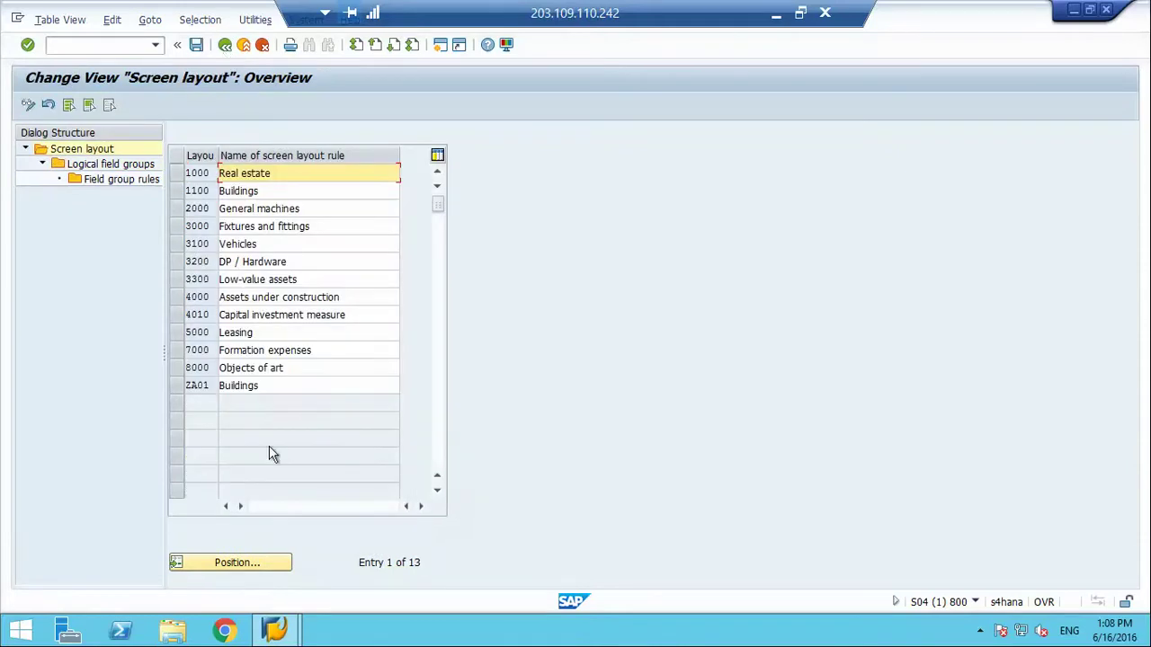
pyautogui.click(179, 389)
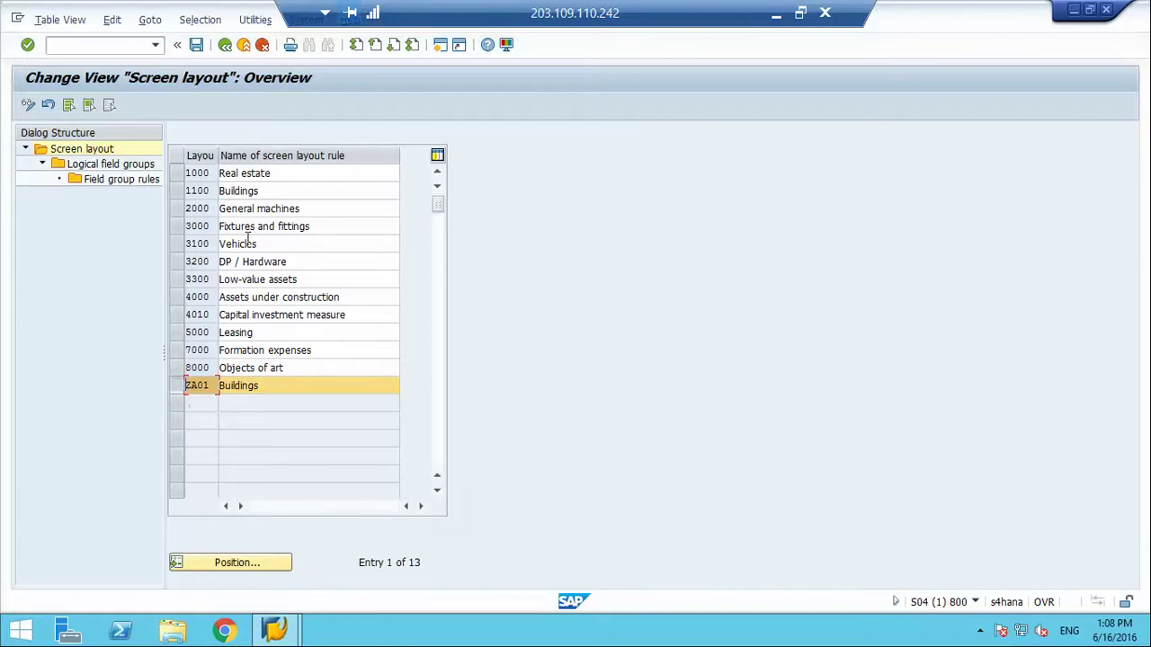
pyautogui.click(225, 46)
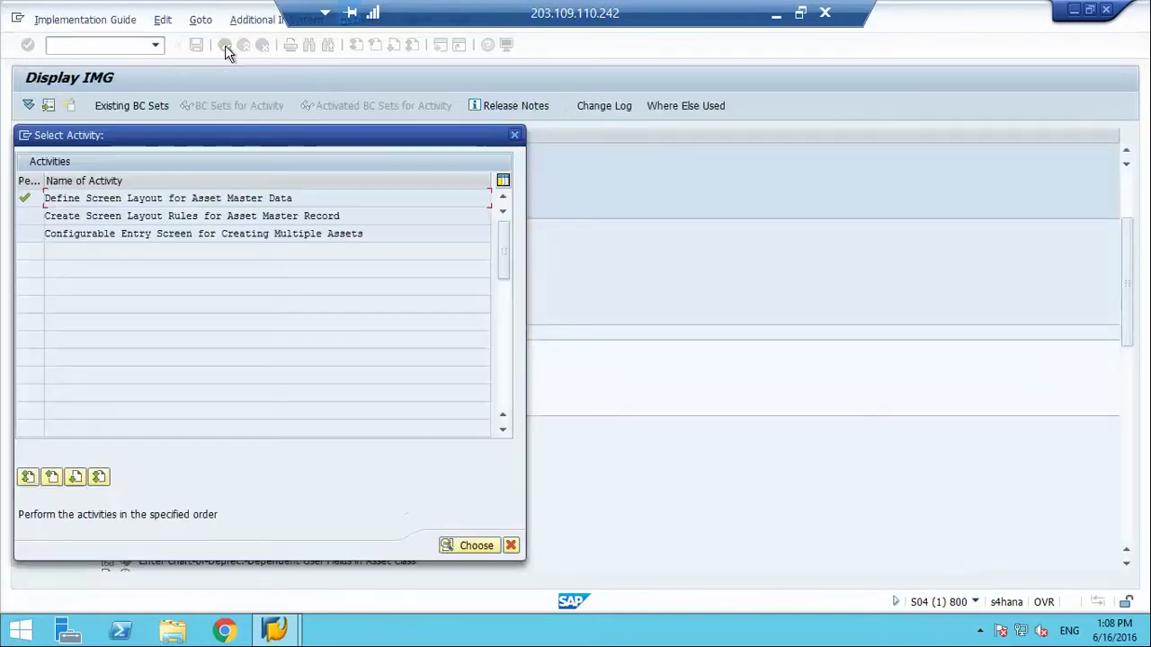
pyautogui.doubleClick(177, 217)
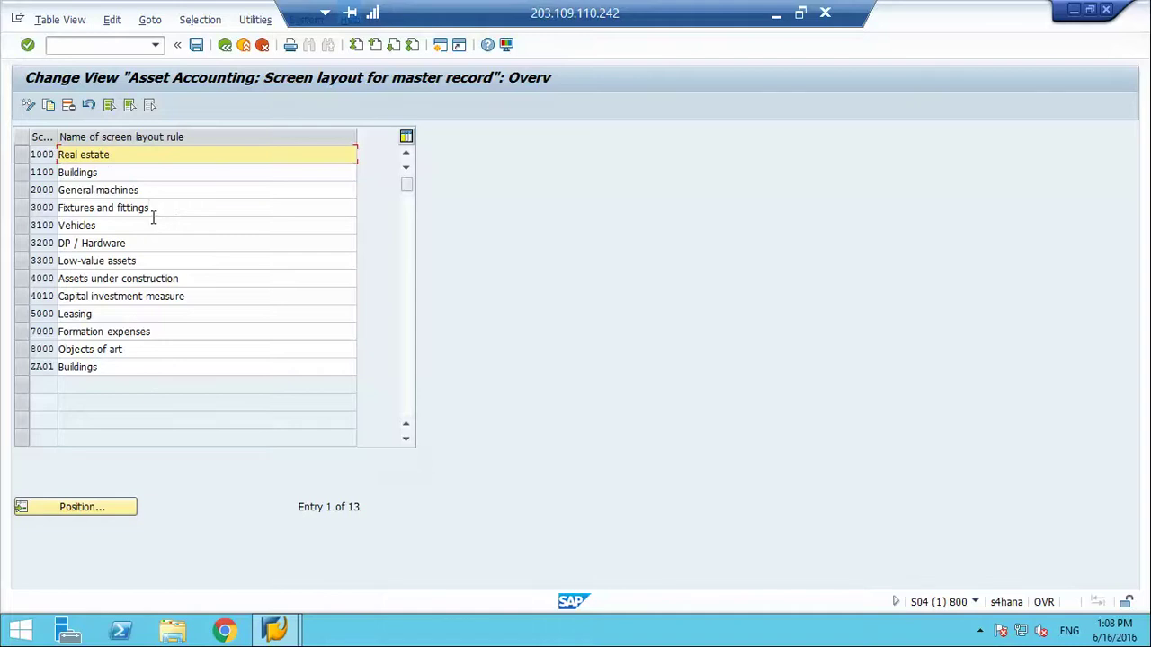
pyautogui.click(225, 46)
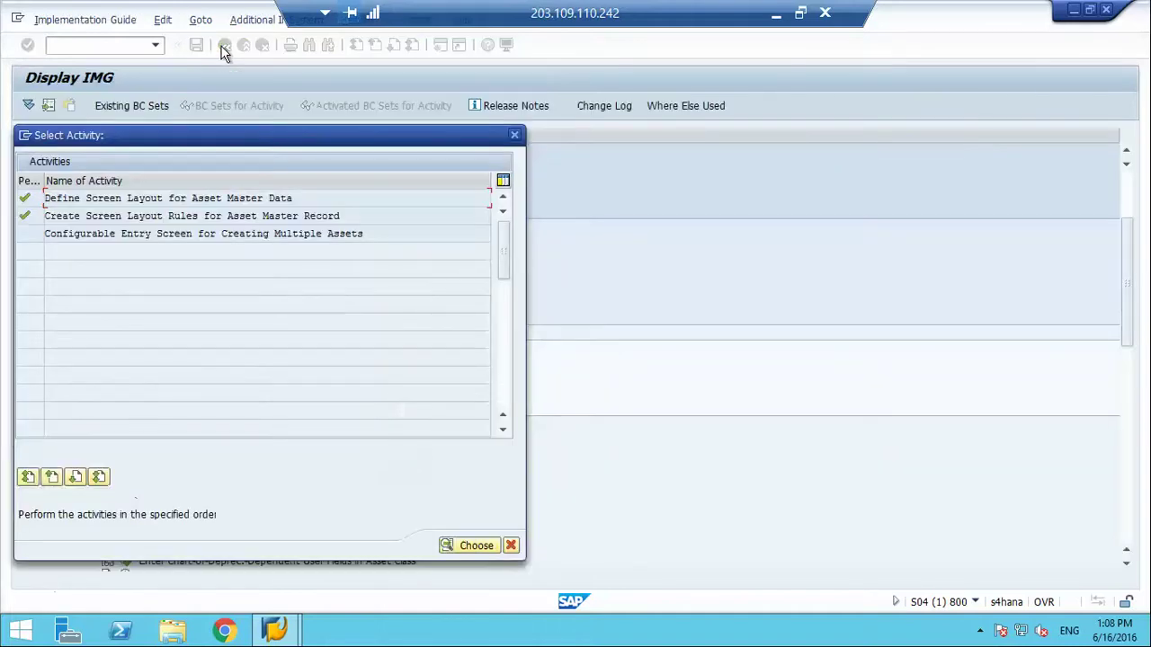
# Activate the configurable entry screen for creating multiple assets and save it to the customizing request FA configuration # 1
pyautogui.doubleClick(171, 235)
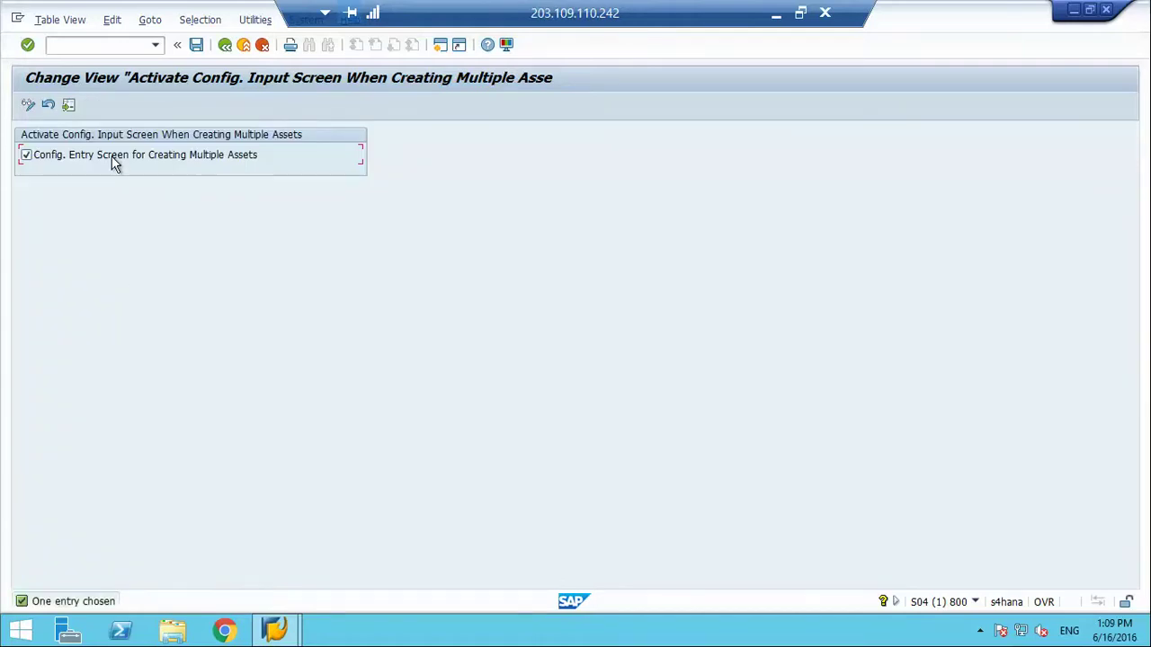
pyautogui.click(197, 46)
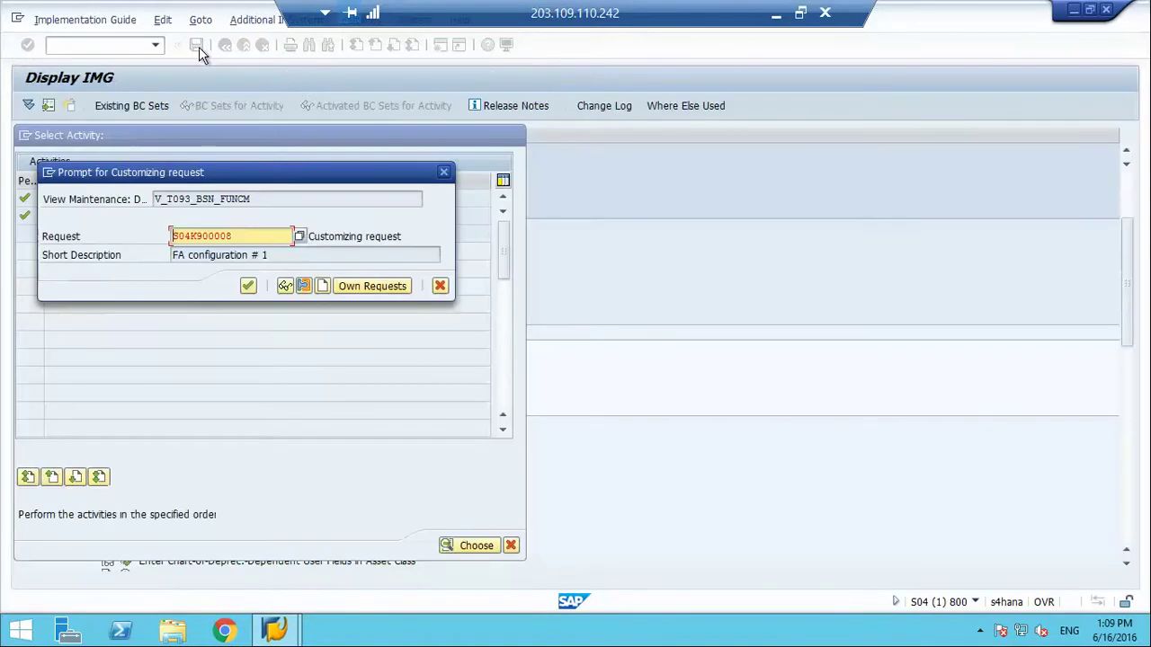
pyautogui.click(252, 287)
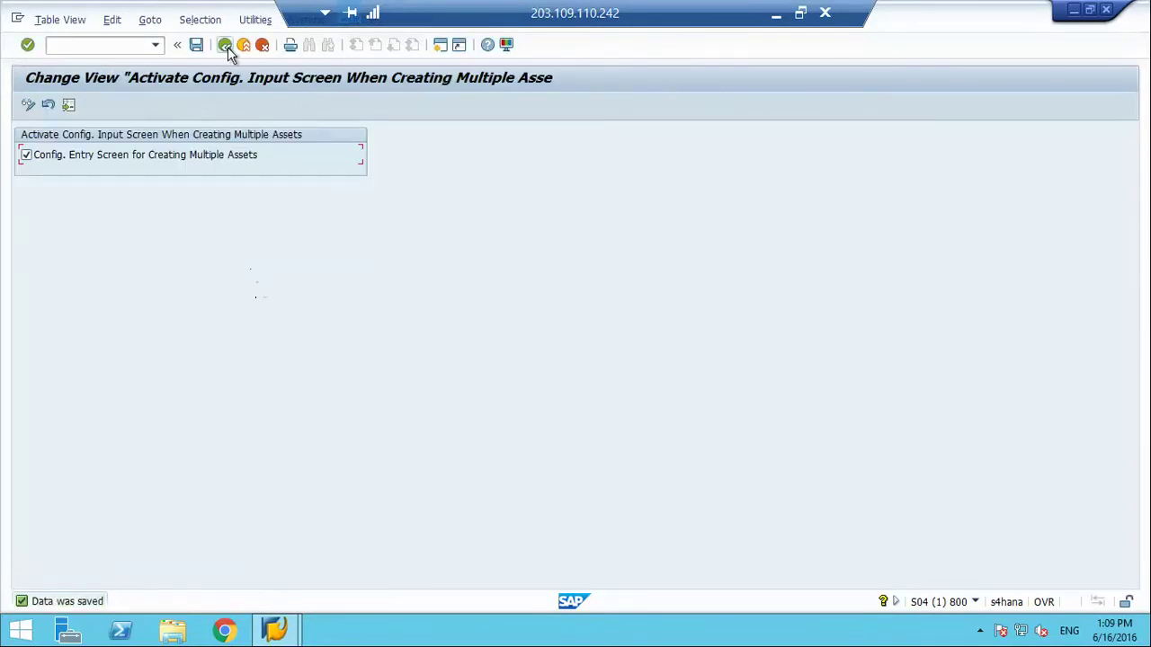
pyautogui.click(225, 45)
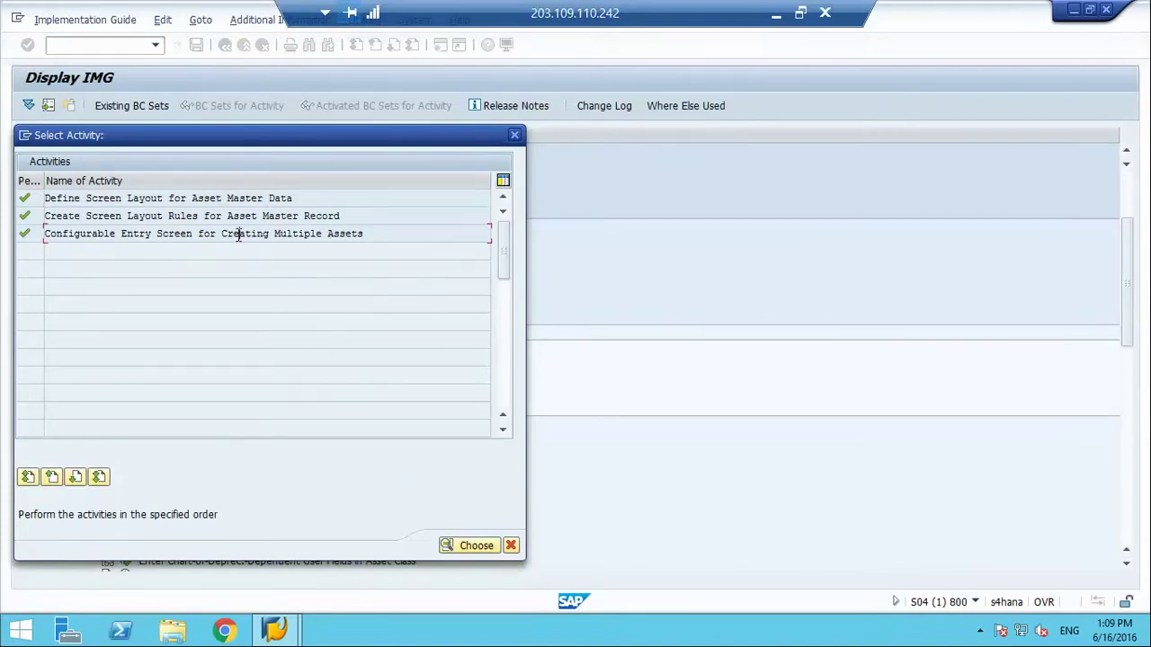
# Review the Configurable Entry Screen for Creating Multiple Assets setting and its field help, and close the activity selection
pyautogui.doubleClick(239, 234)
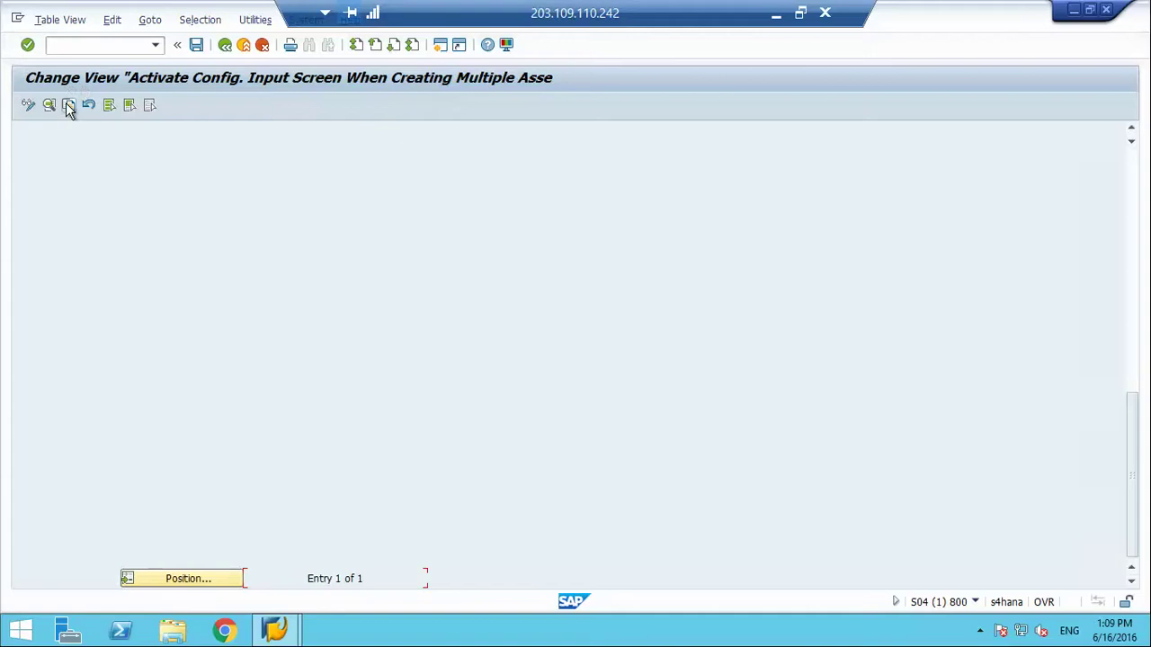
pyautogui.click(29, 106)
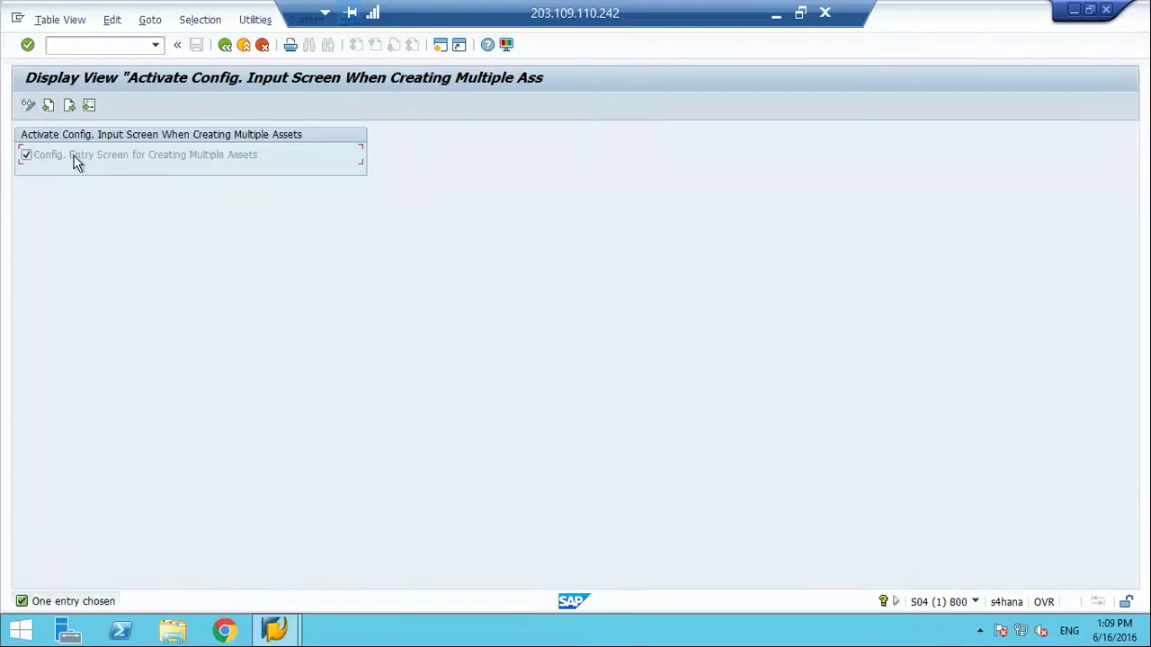
pyautogui.press('F1')
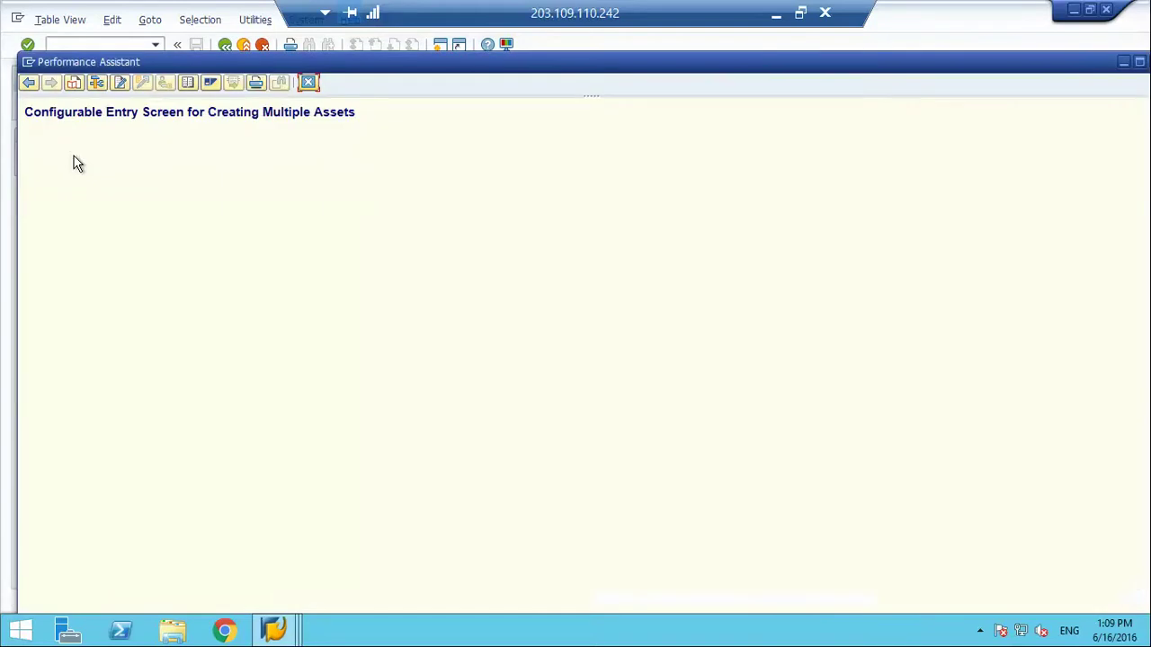
pyautogui.click(310, 84)
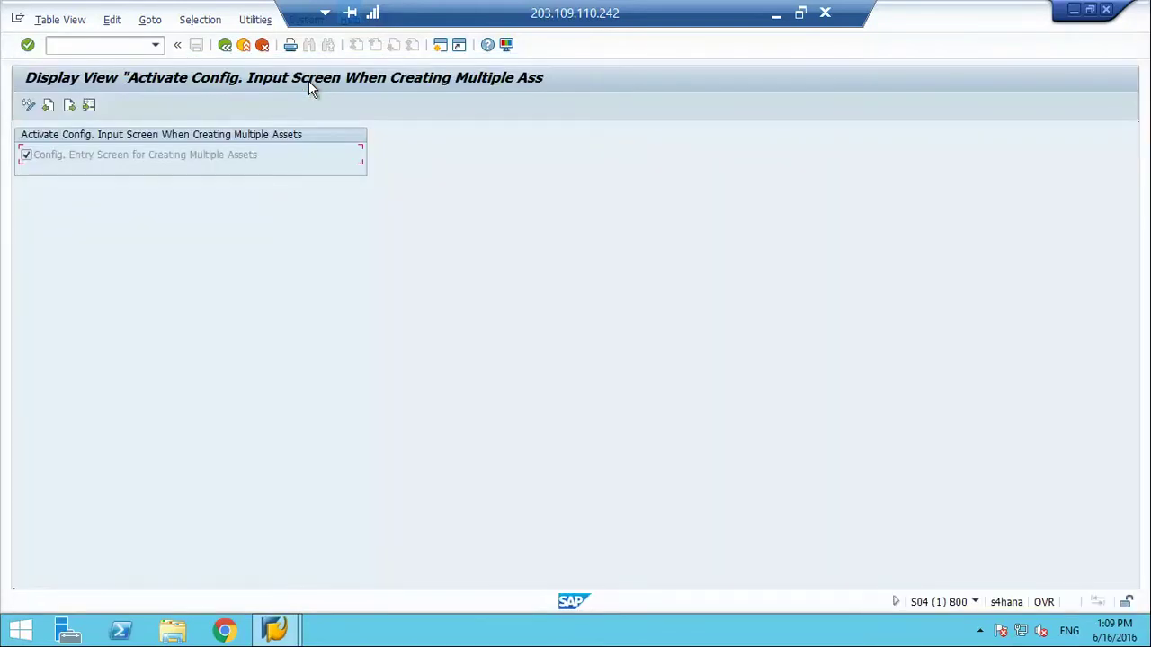
pyautogui.click(69, 105)
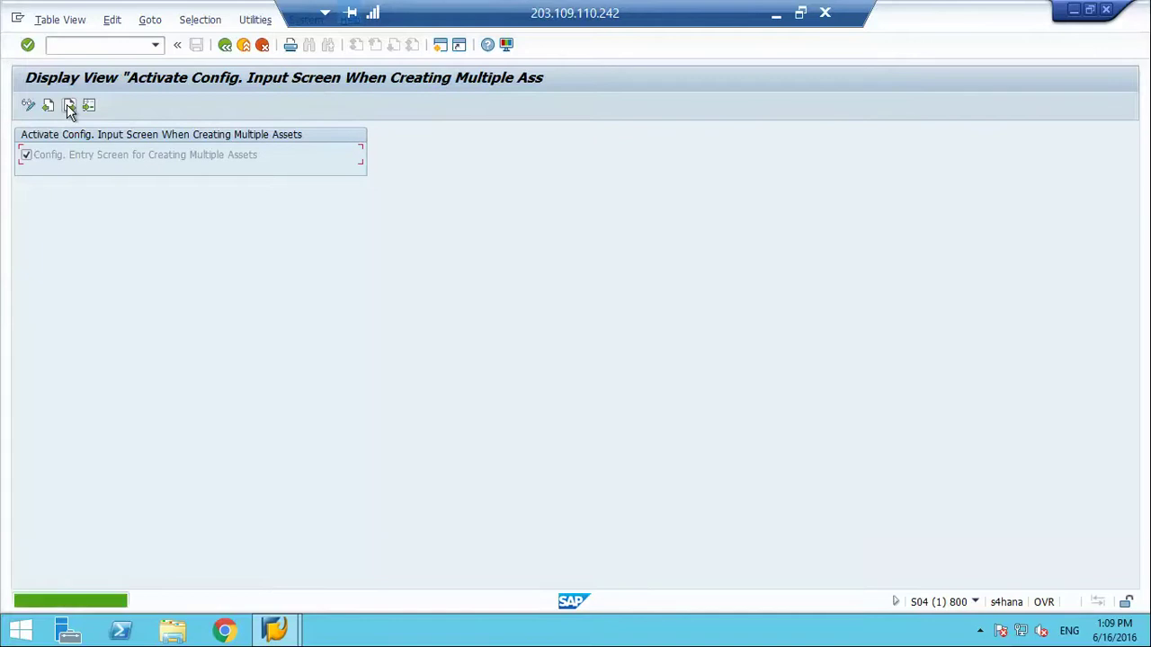
pyautogui.click(69, 105)
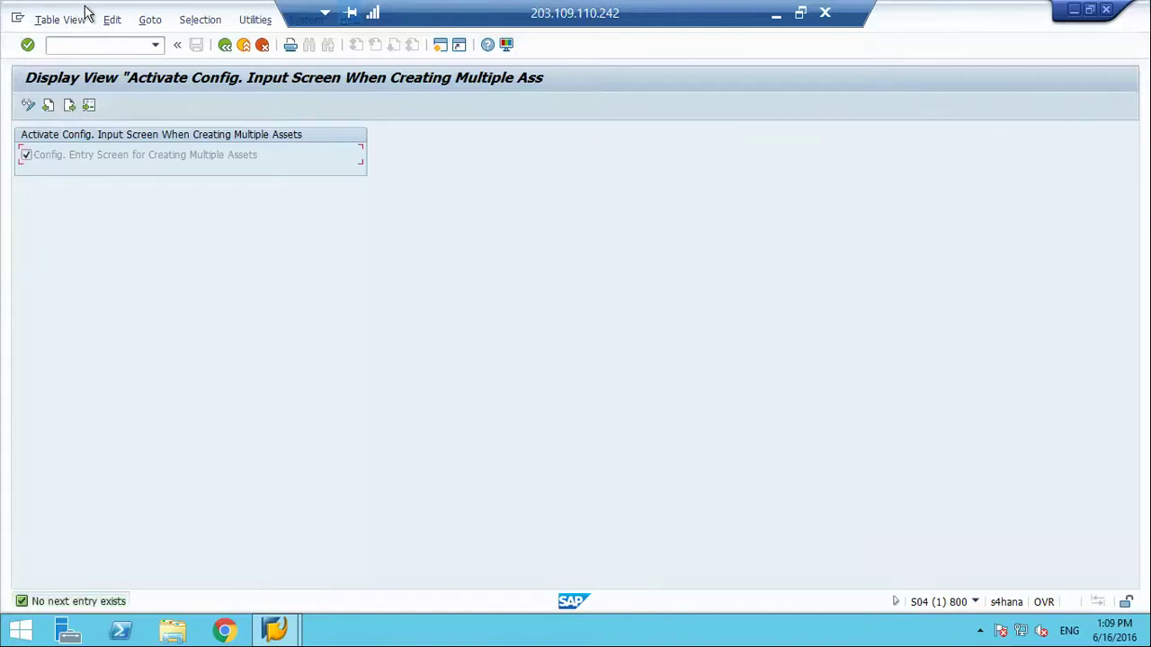
pyautogui.click(225, 46)
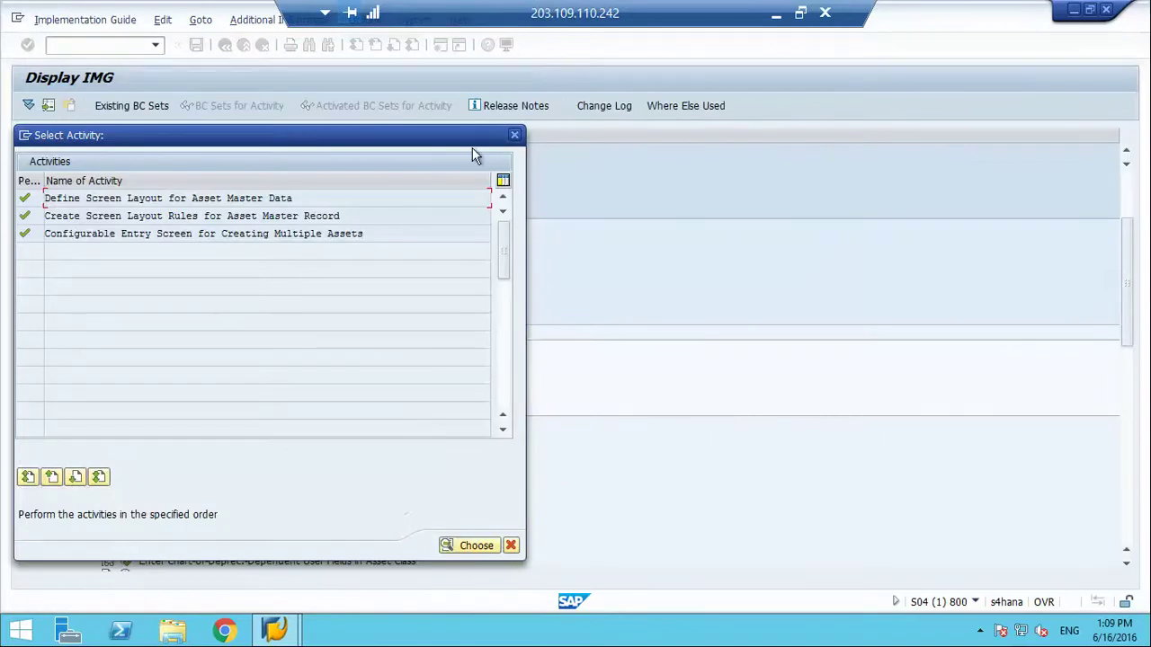
pyautogui.click(515, 136)
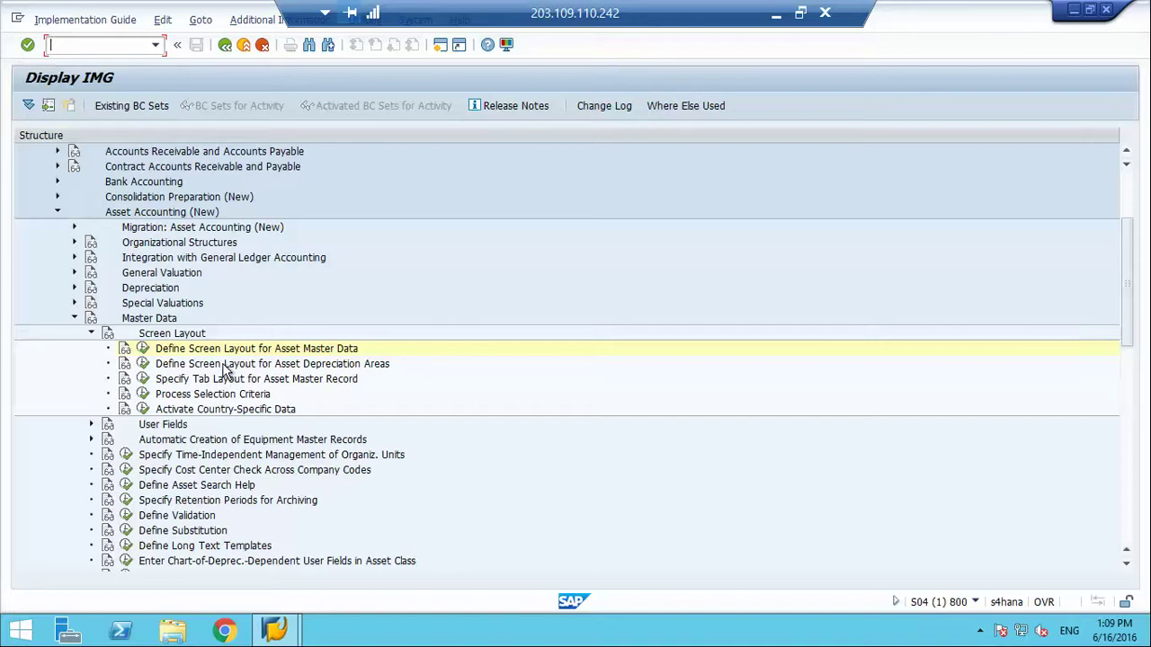
# Review the field group rules of depreciation area screen layout 1000 and return to the implementation guide
pyautogui.click(143, 365)
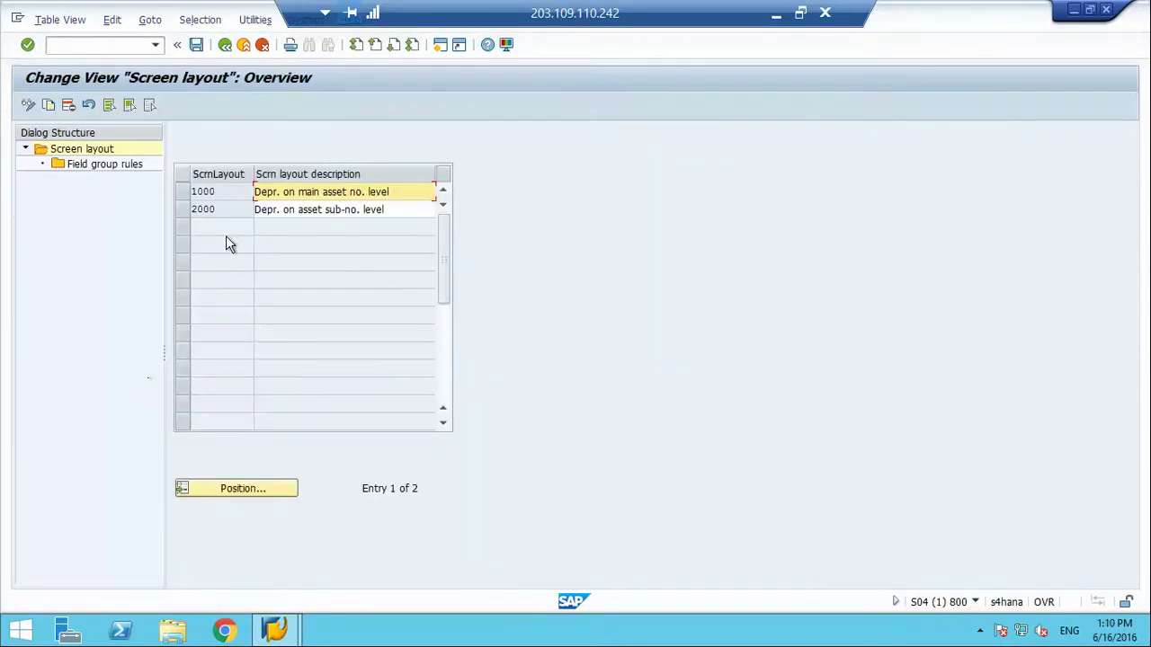
pyautogui.click(185, 196)
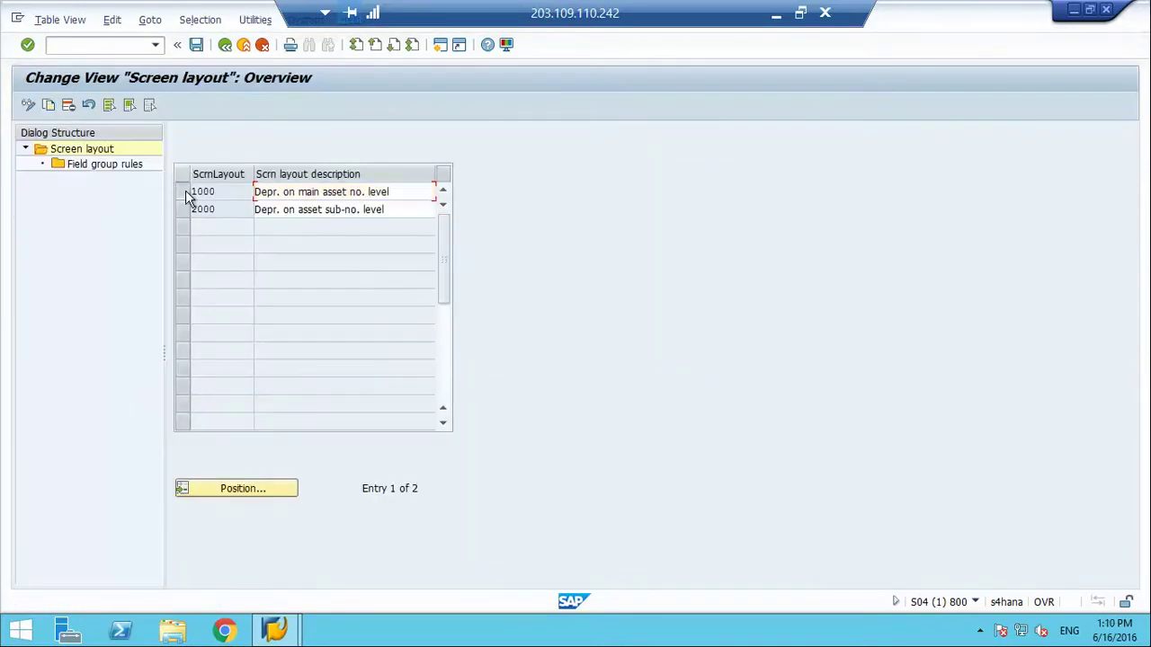
pyautogui.click(129, 171)
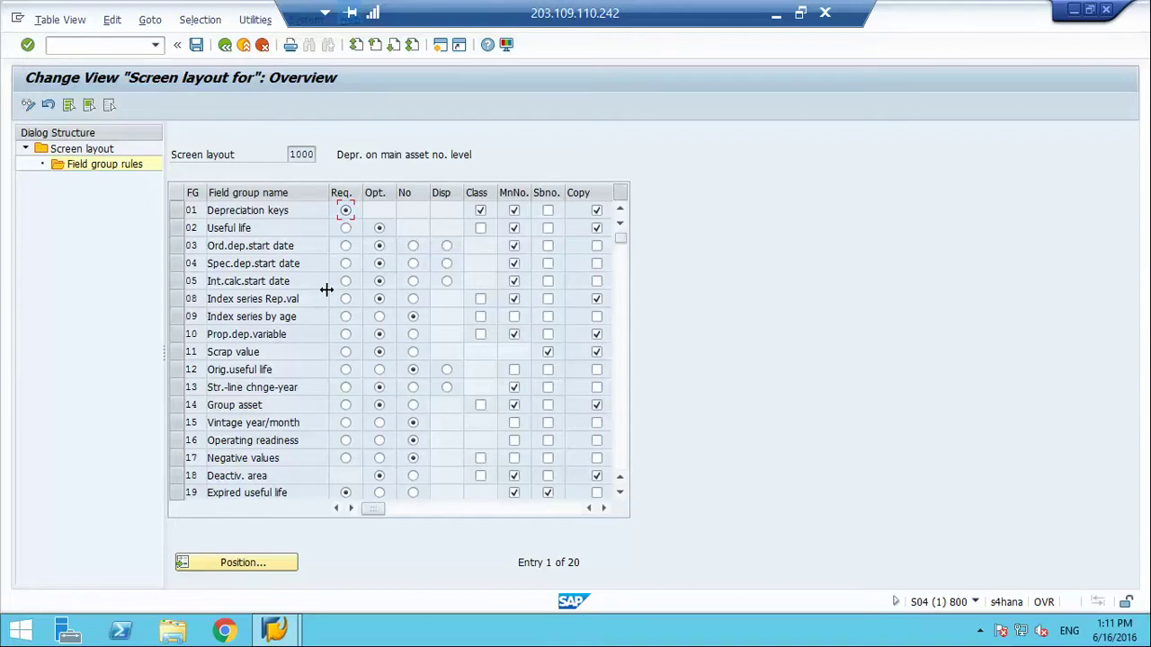
pyautogui.click(225, 45)
pyautogui.click(225, 45)
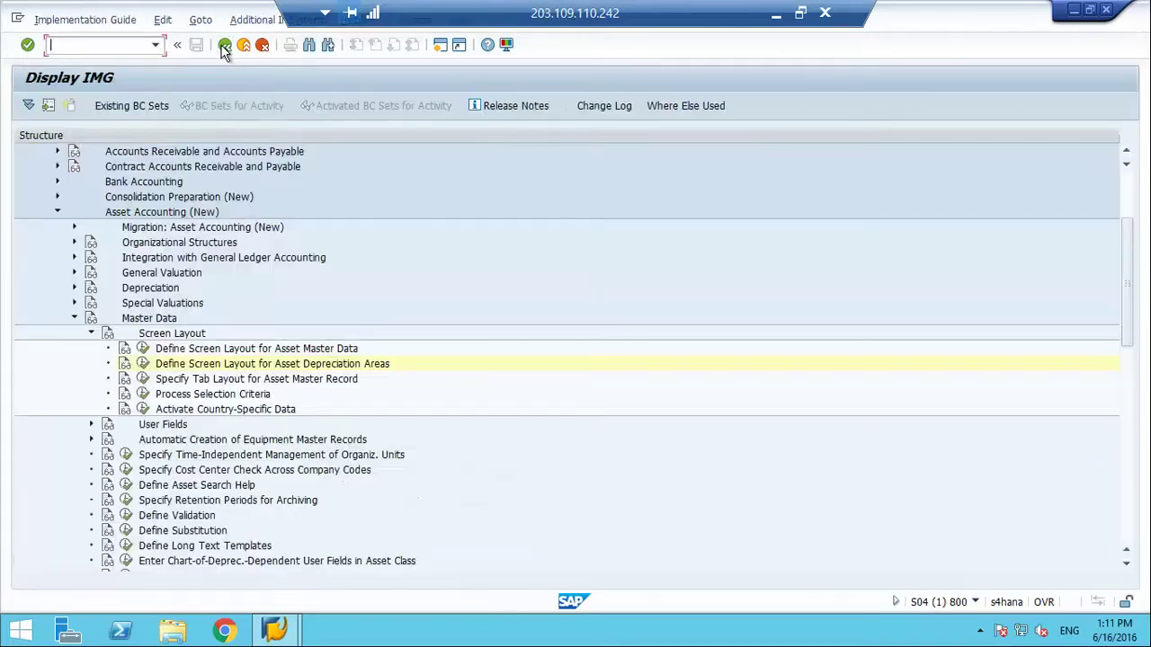
# Open Specify Tab Layout for Asset Master Record and review the tab page titles of layout SAP1
pyautogui.click(215, 380)
pyautogui.click(143, 379)
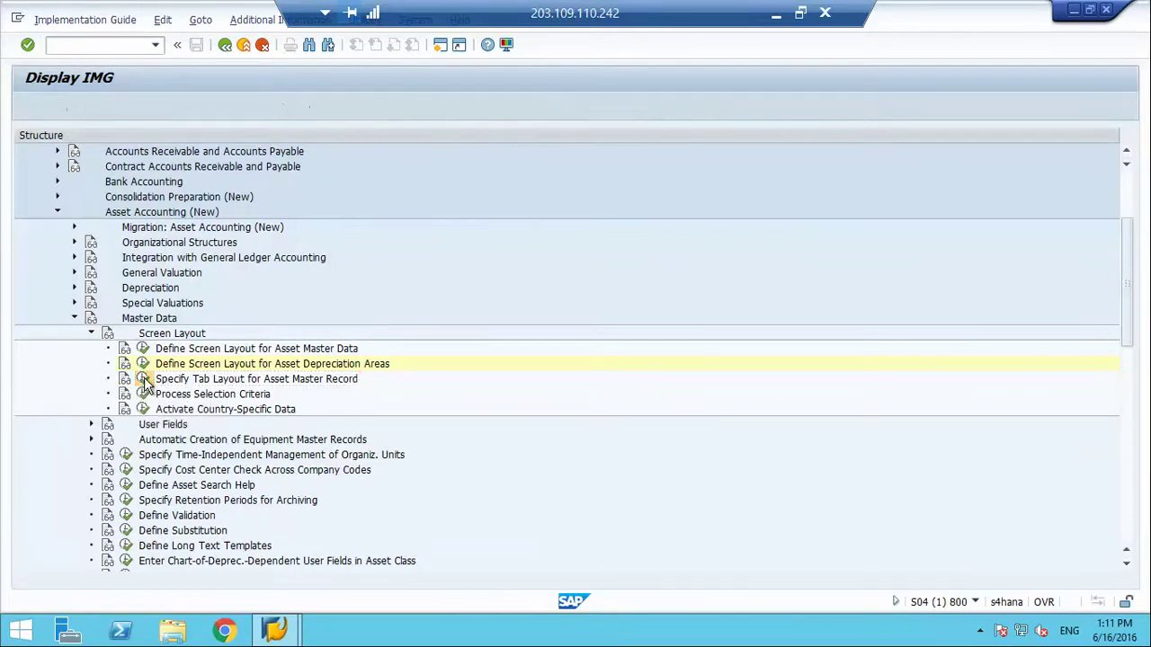
pyautogui.doubleClick(163, 198)
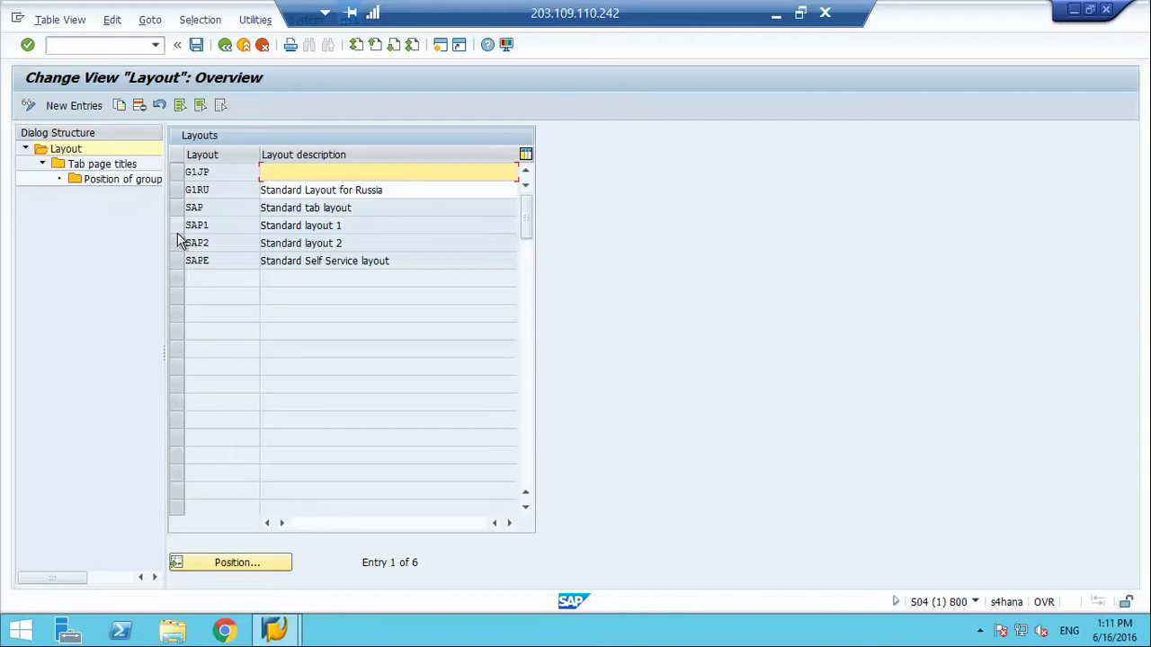
pyautogui.click(177, 225)
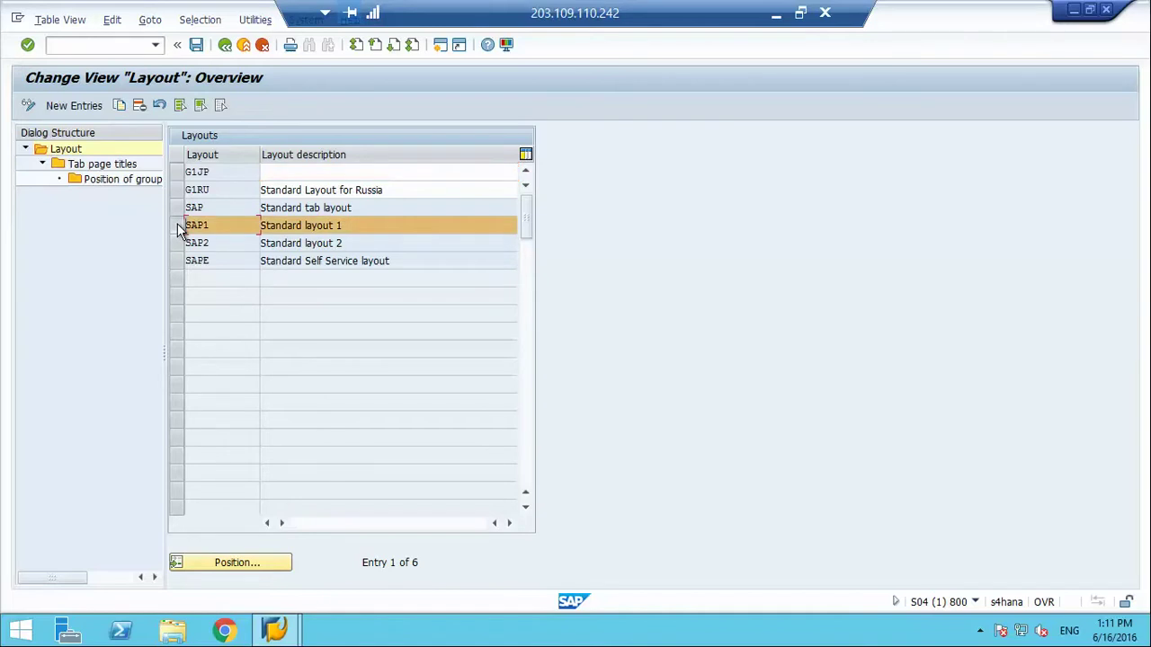
pyautogui.doubleClick(124, 169)
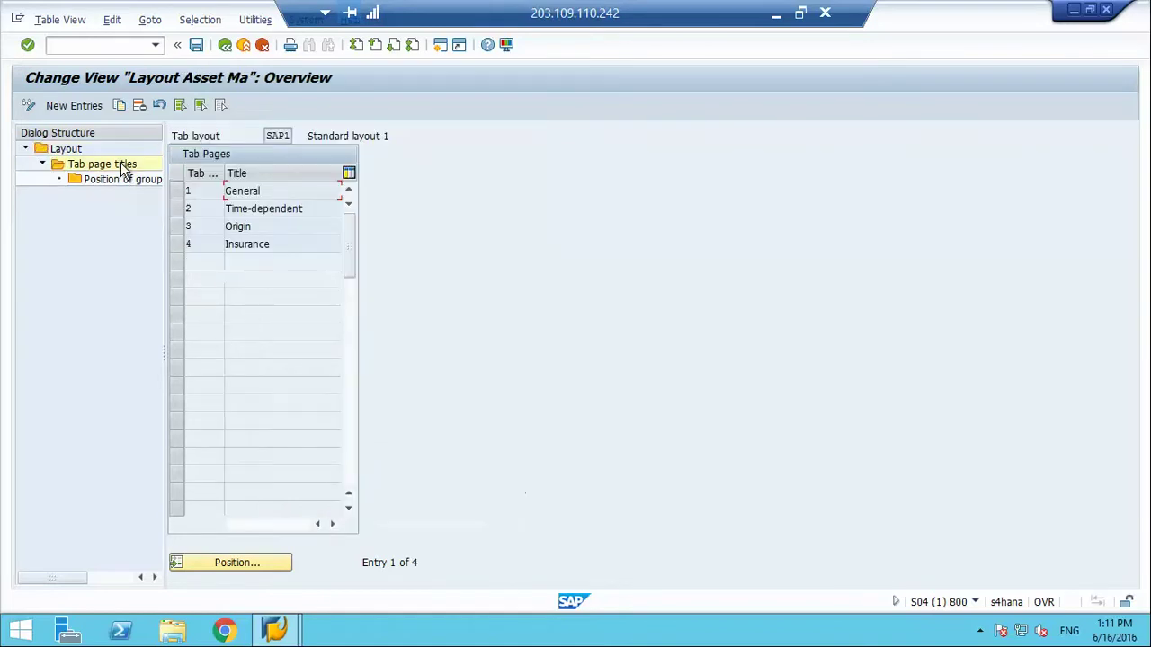
pyautogui.click(225, 45)
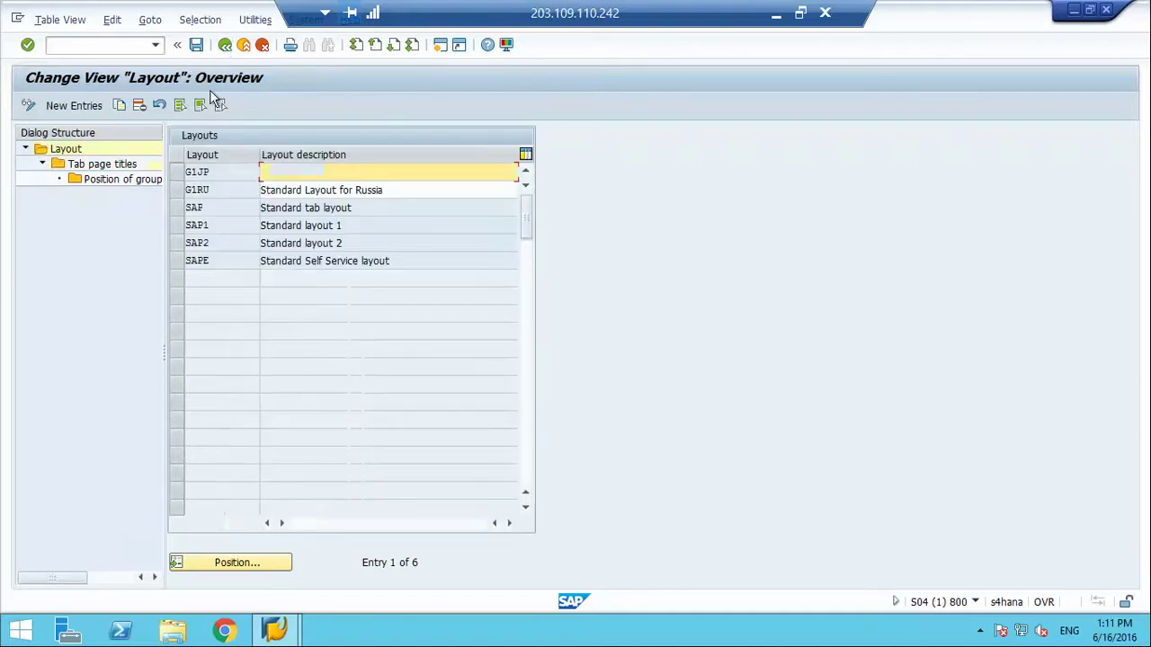
# Review the tab page titles of layouts SAP and SAP2 and return to the layout overview
pyautogui.click(177, 207)
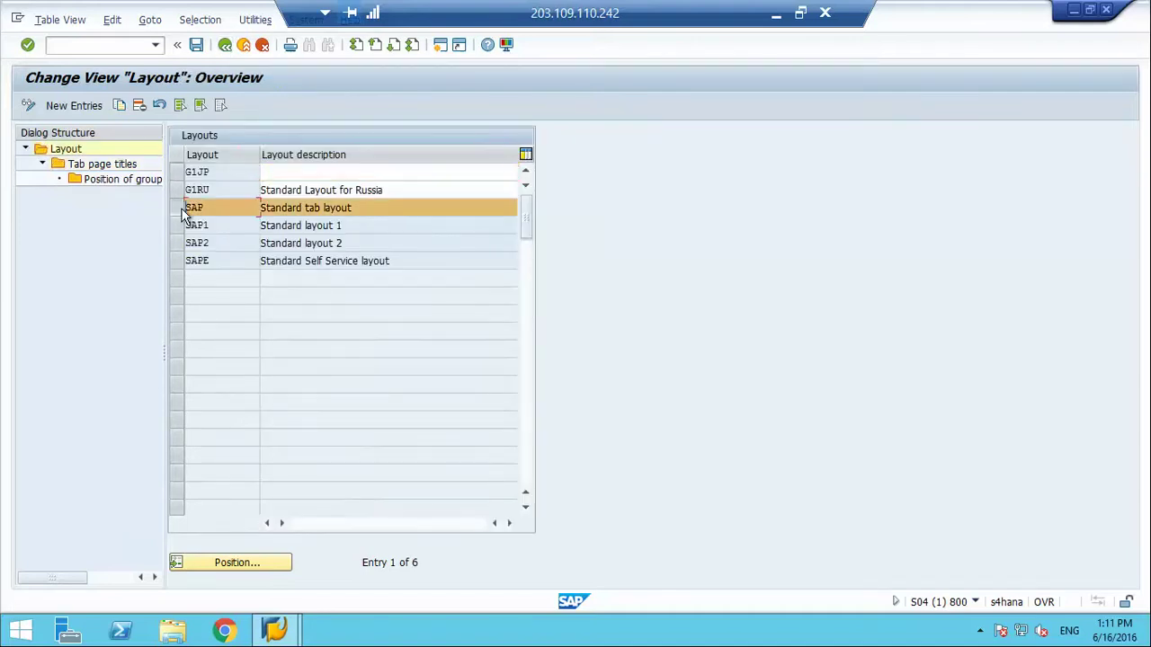
pyautogui.doubleClick(101, 165)
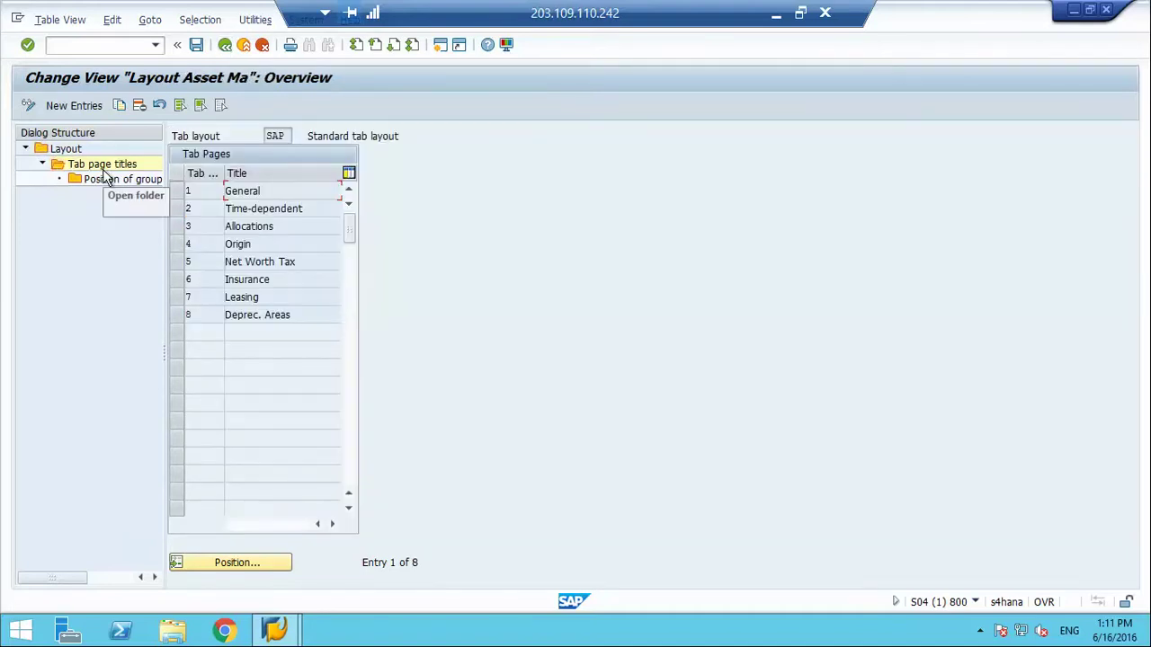
pyautogui.click(229, 48)
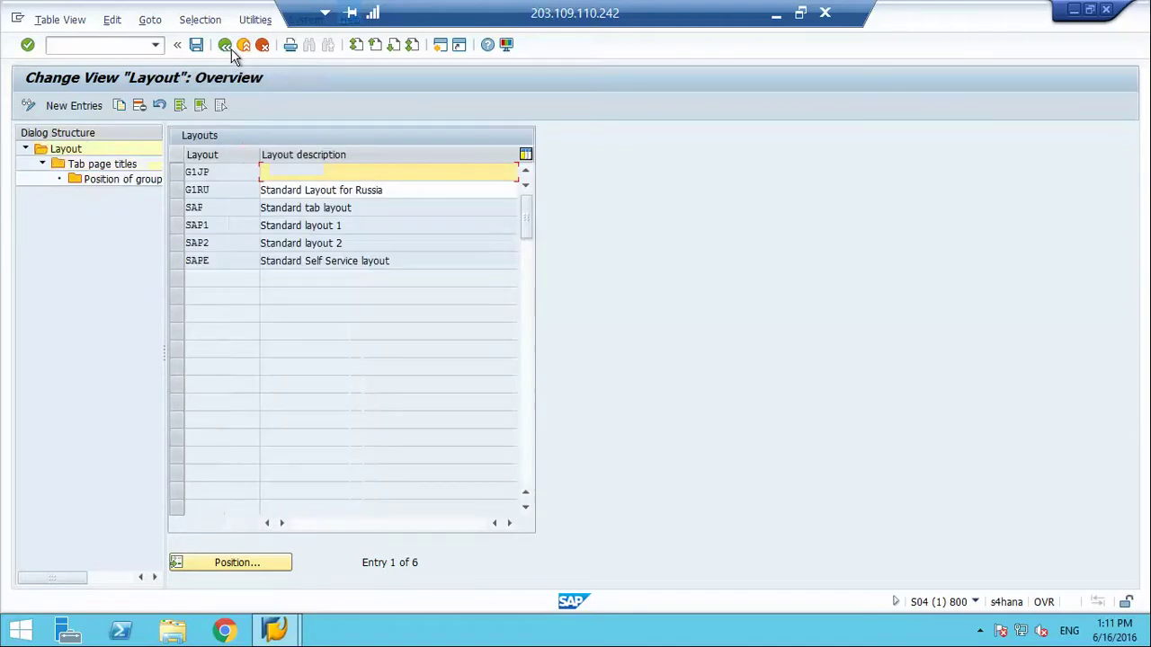
pyautogui.click(174, 244)
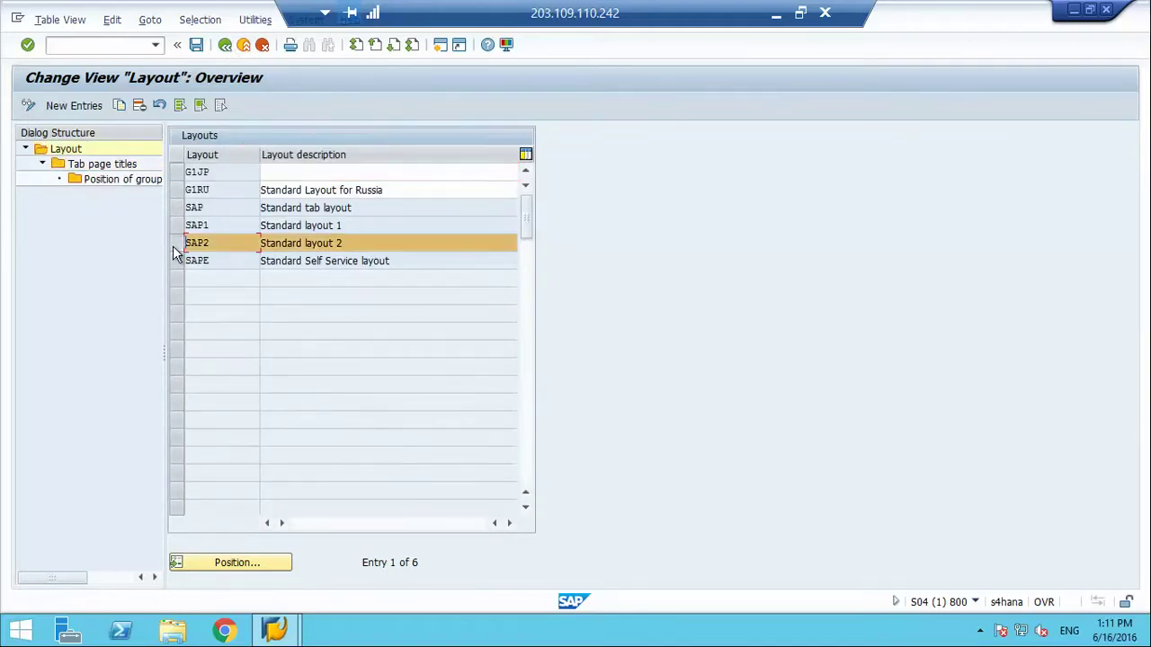
pyautogui.doubleClick(106, 165)
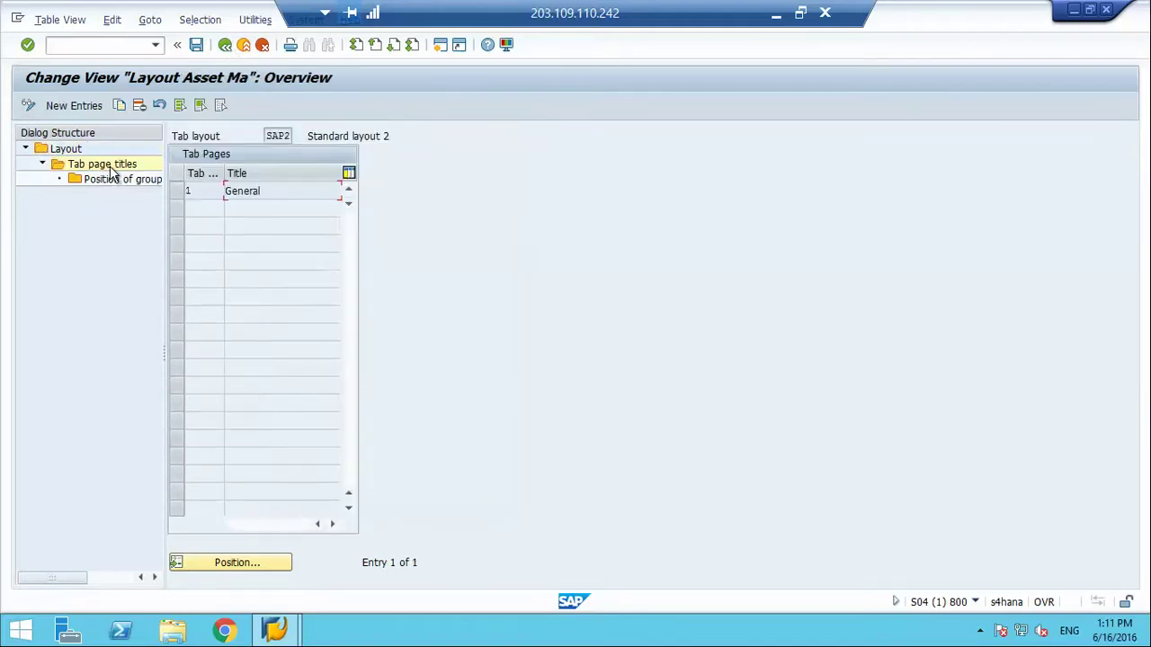
pyautogui.click(224, 47)
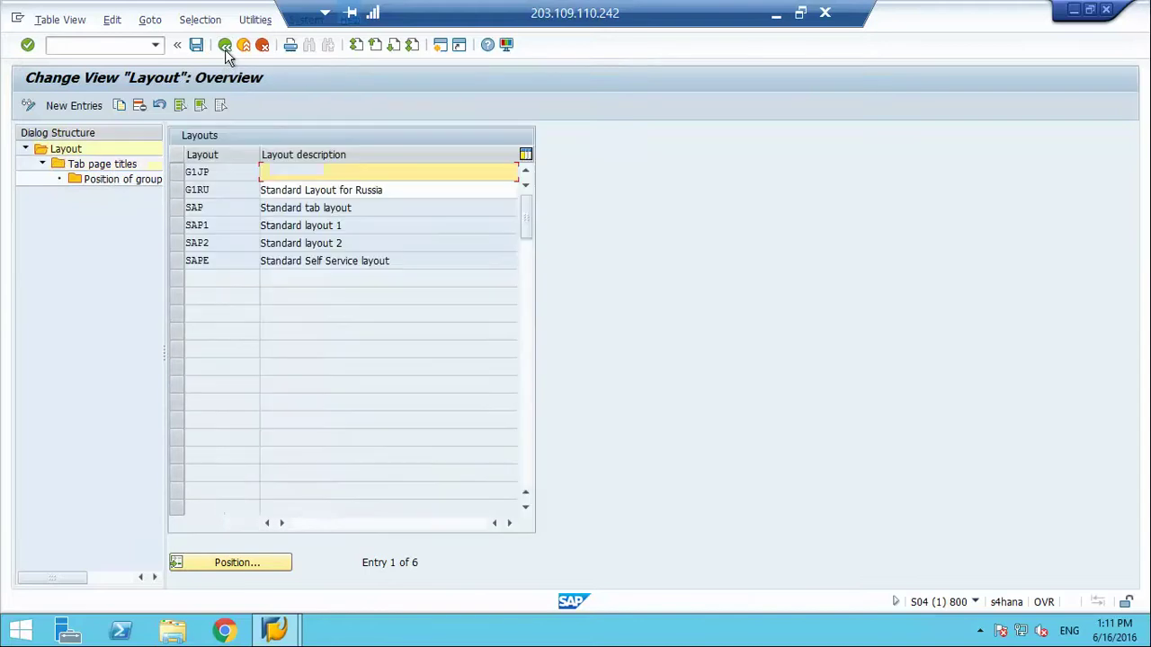
# Copy the standard tab layout SAP to a new layout named ZAA0
pyautogui.click(179, 209)
pyautogui.click(126, 109)
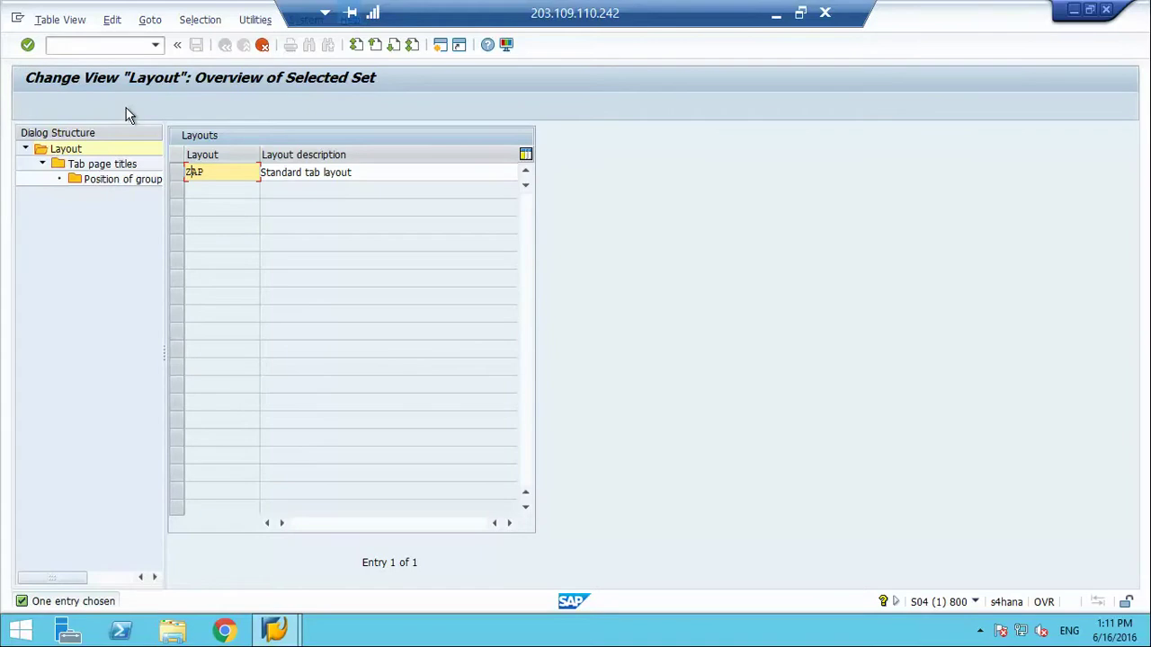
pyautogui.write('ZAA0')
pyautogui.press('Return')
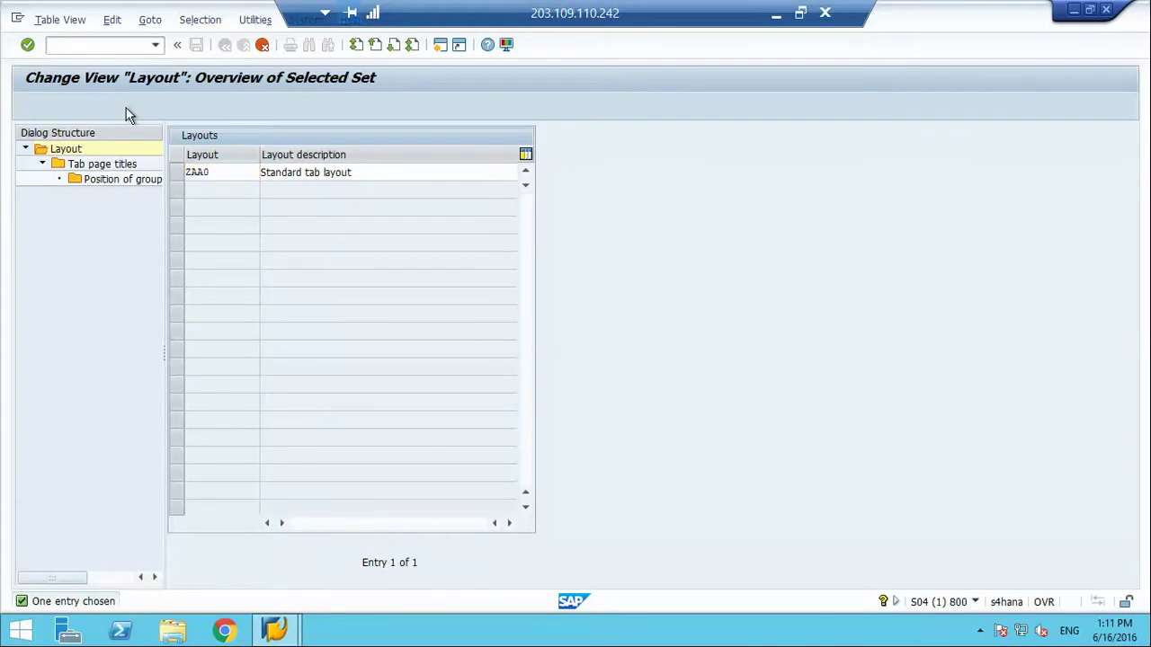
pyautogui.press('Return')
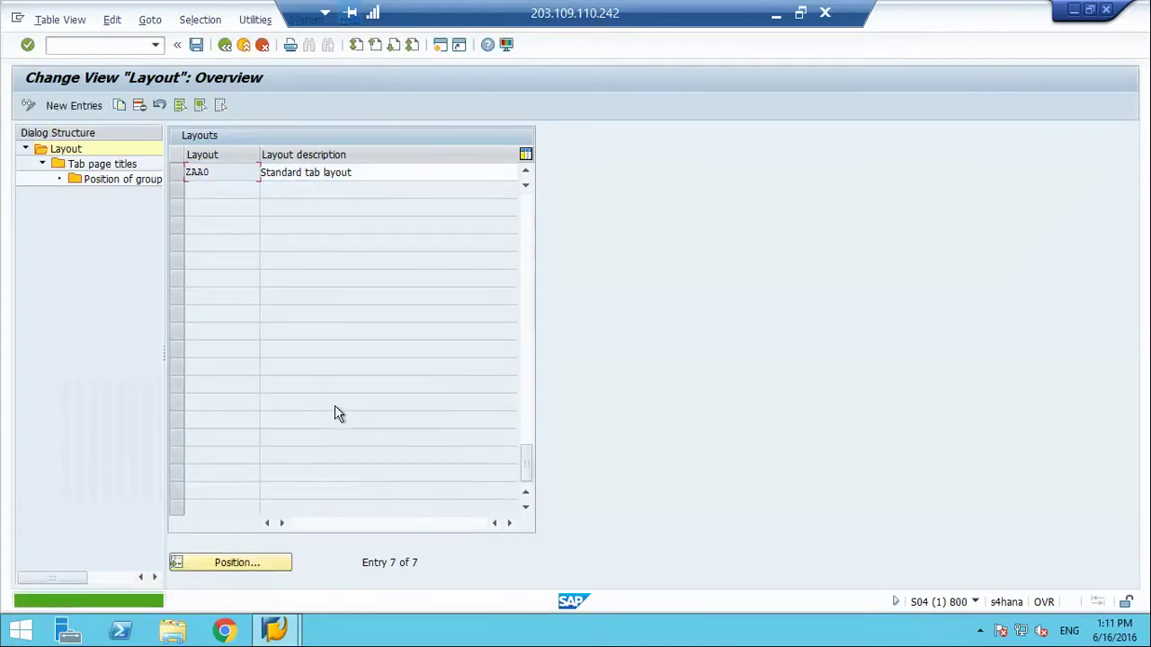
# Change the description of layout ZAA0 to "Tab layout for AA01" and save it to the proposed customizing request
pyautogui.click(360, 174)
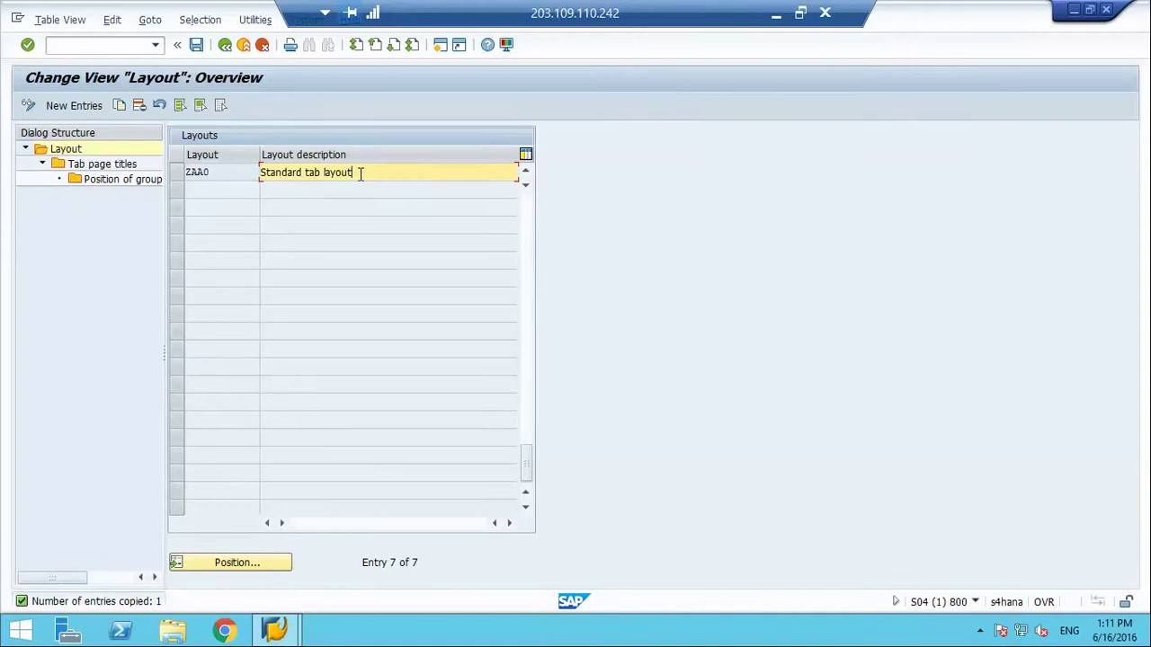
pyautogui.press('BackSpace')
pyautogui.press('BackSpace')
pyautogui.press('BackSpace')
pyautogui.press('BackSpace')
pyautogui.press('BackSpace')
pyautogui.press('BackSpace')
pyautogui.press('BackSpace')
pyautogui.press('BackSpace')
pyautogui.press('BackSpace')
pyautogui.press('BackSpace')
pyautogui.press('BackSpace')
pyautogui.press('BackSpace')
pyautogui.press('BackSpace')
pyautogui.press('BackSpace')
pyautogui.press('BackSpace')
pyautogui.press('BackSpace')
pyautogui.press('BackSpace')
pyautogui.press('BackSpace')
pyautogui.press('BackSpace')
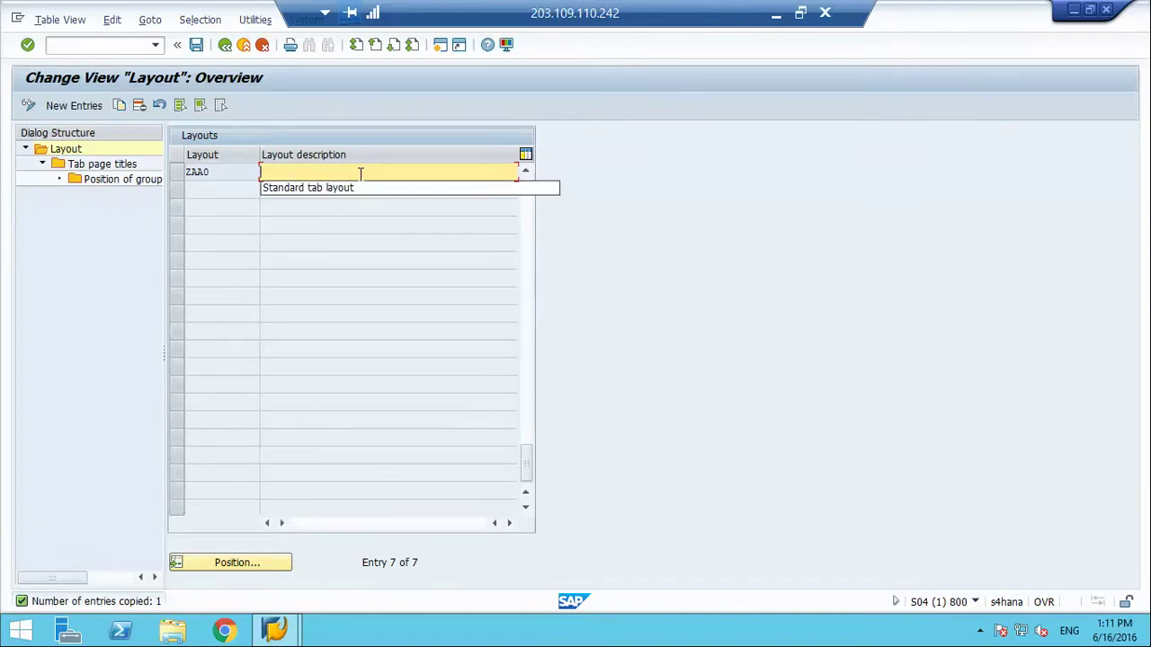
pyautogui.write('Tab layou')
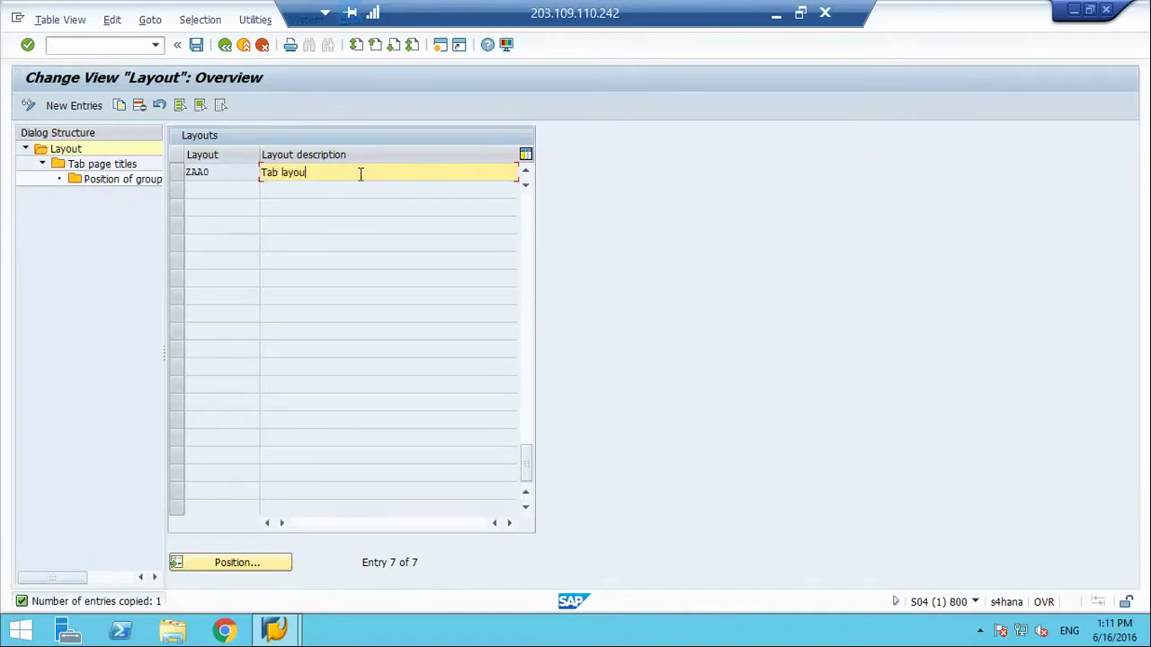
pyautogui.write('t for AA01')
pyautogui.press('Return')
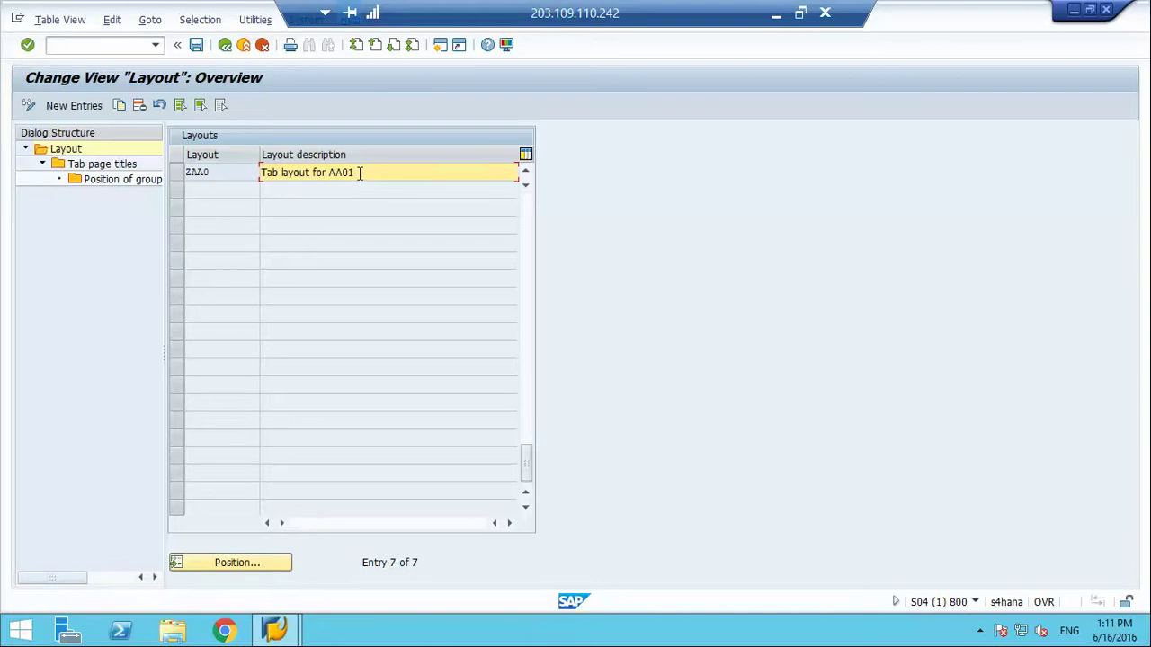
pyautogui.click(197, 50)
pyautogui.press('Return')
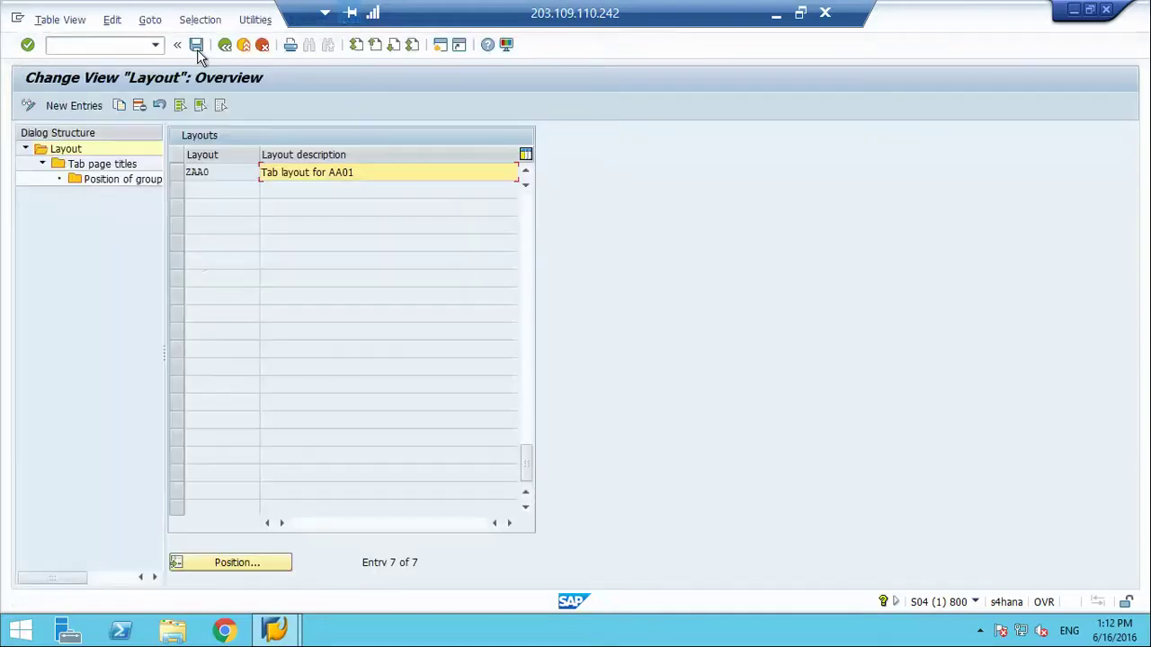
# Try to add group box S0001 (General) at position 1 of layout ZAA0 without a tab page, and discard the entry
pyautogui.click(175, 170)
pyautogui.doubleClick(130, 182)
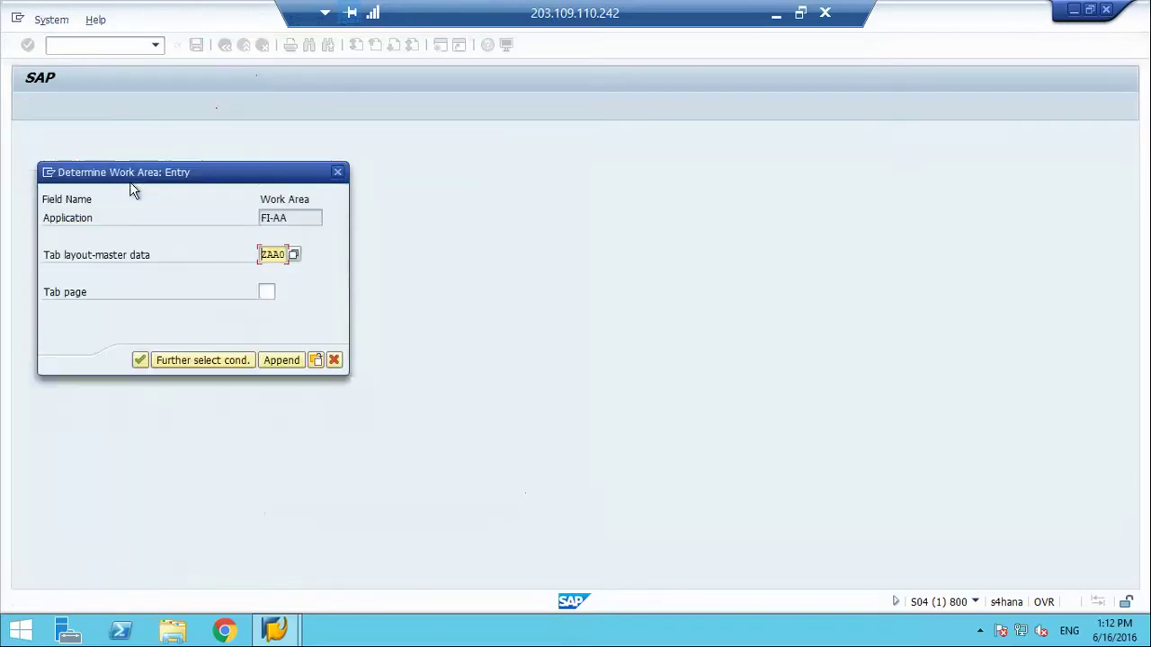
pyautogui.press('Return')
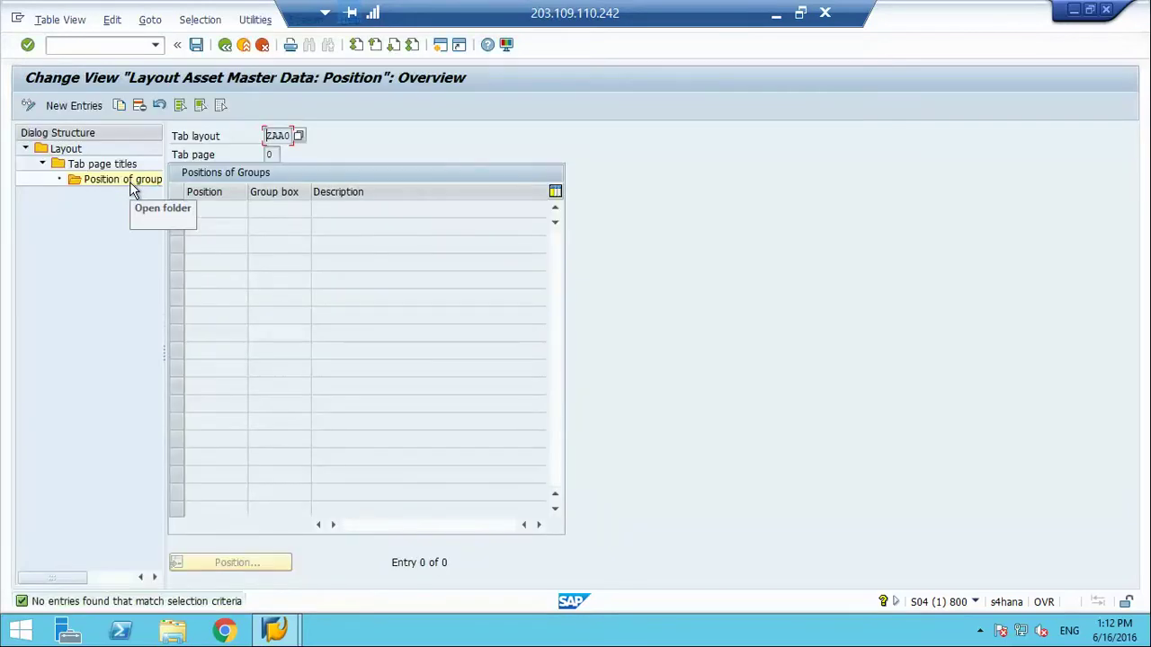
pyautogui.click(73, 106)
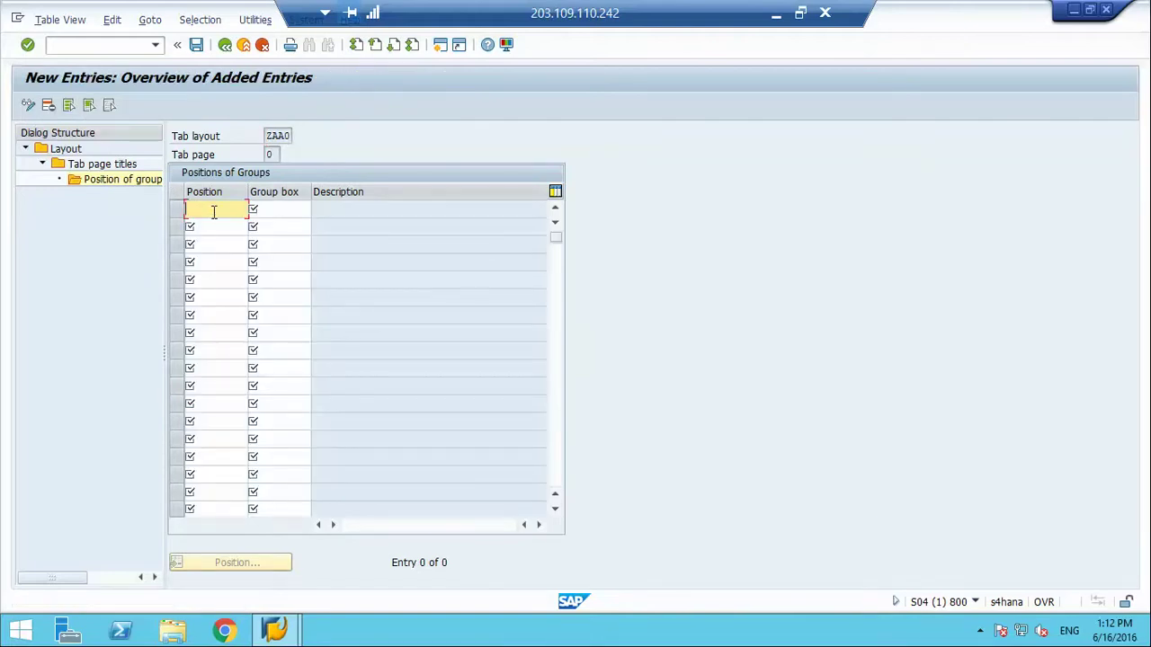
pyautogui.click(305, 216)
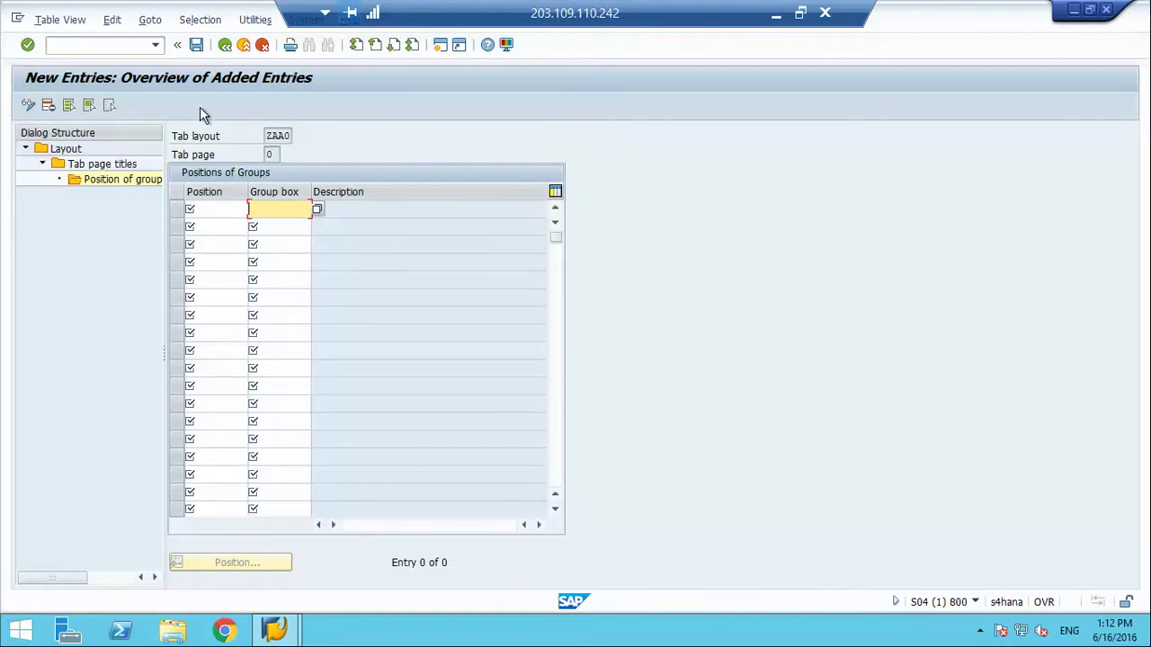
pyautogui.click(318, 210)
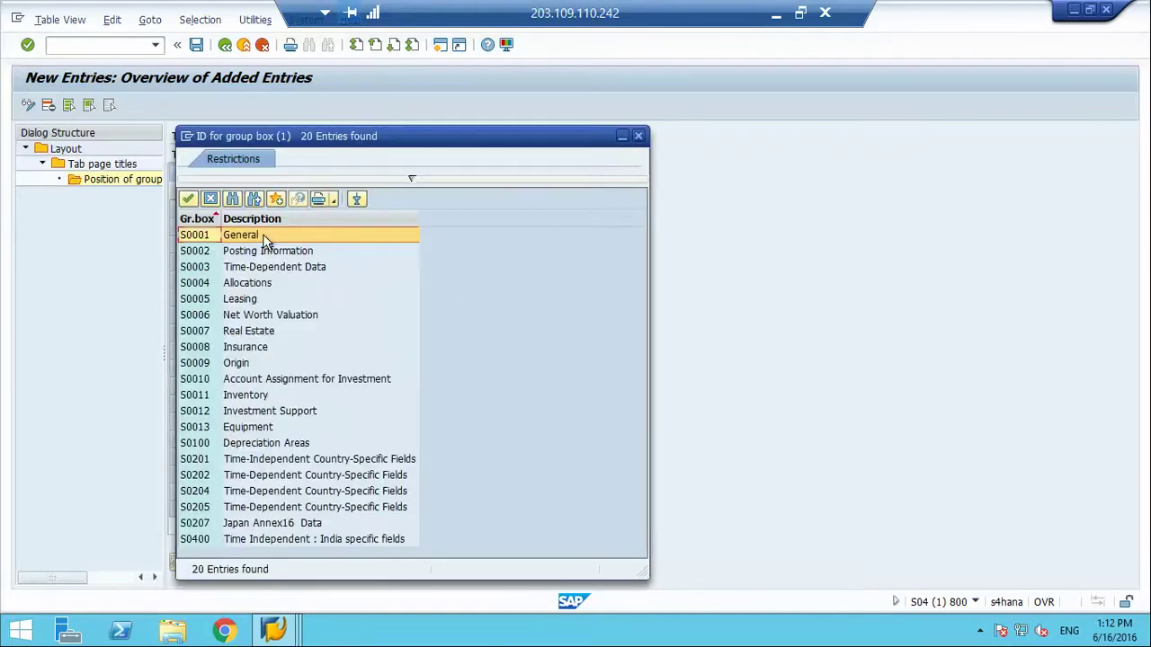
pyautogui.doubleClick(267, 235)
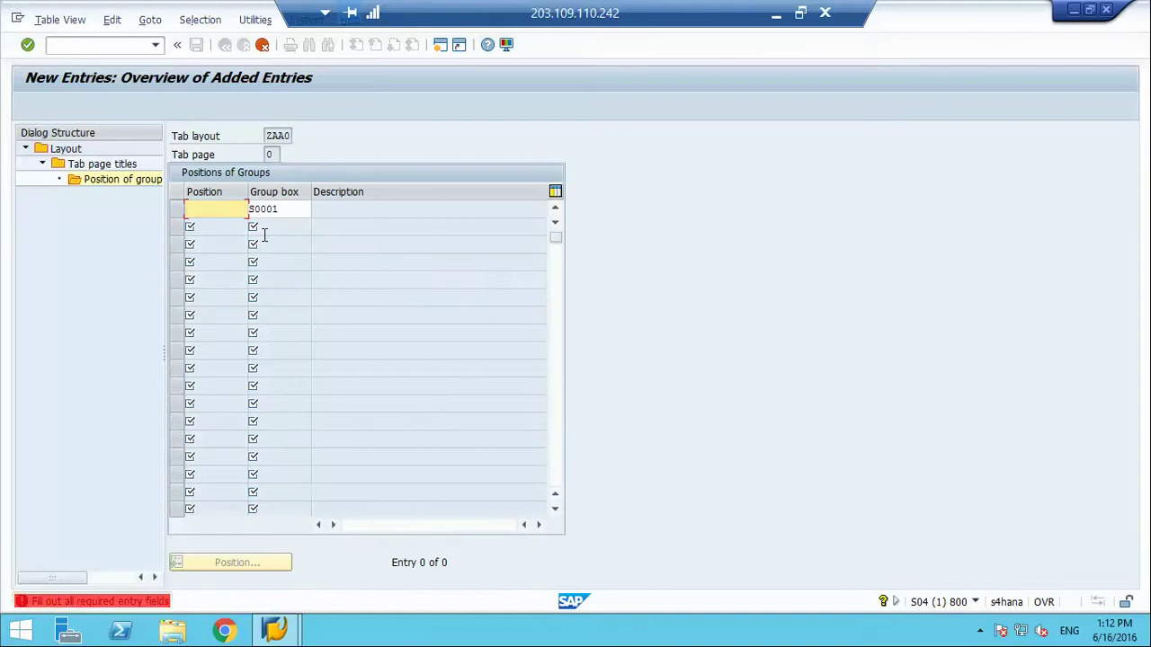
pyautogui.write('1')
pyautogui.press('Return')
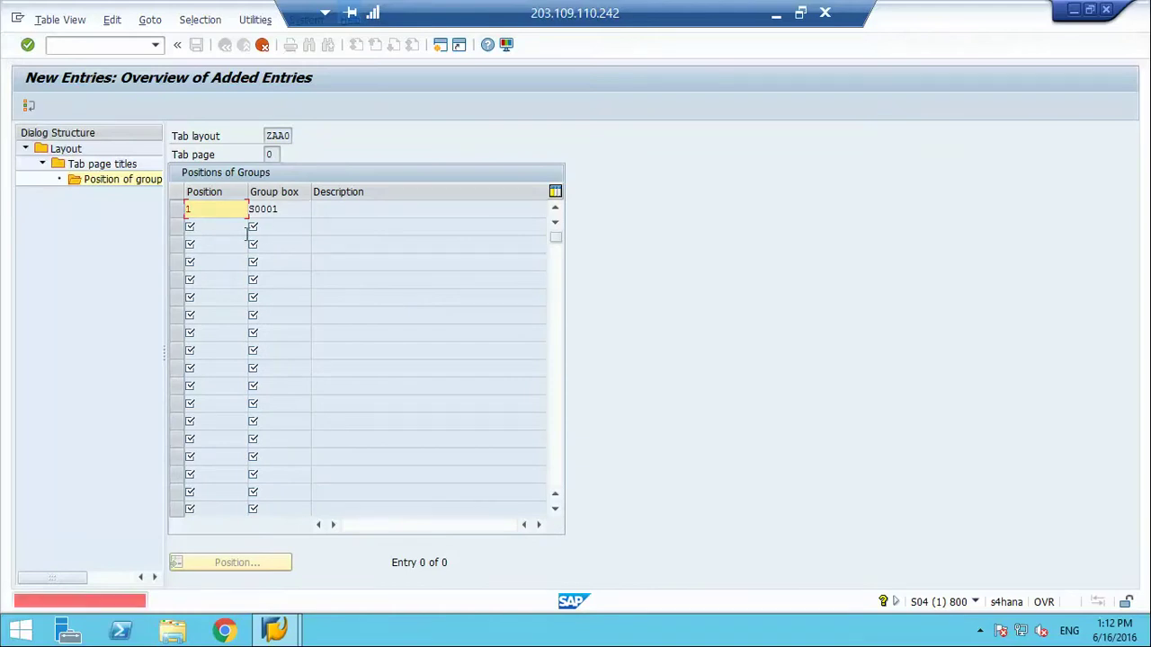
pyautogui.press('Return')
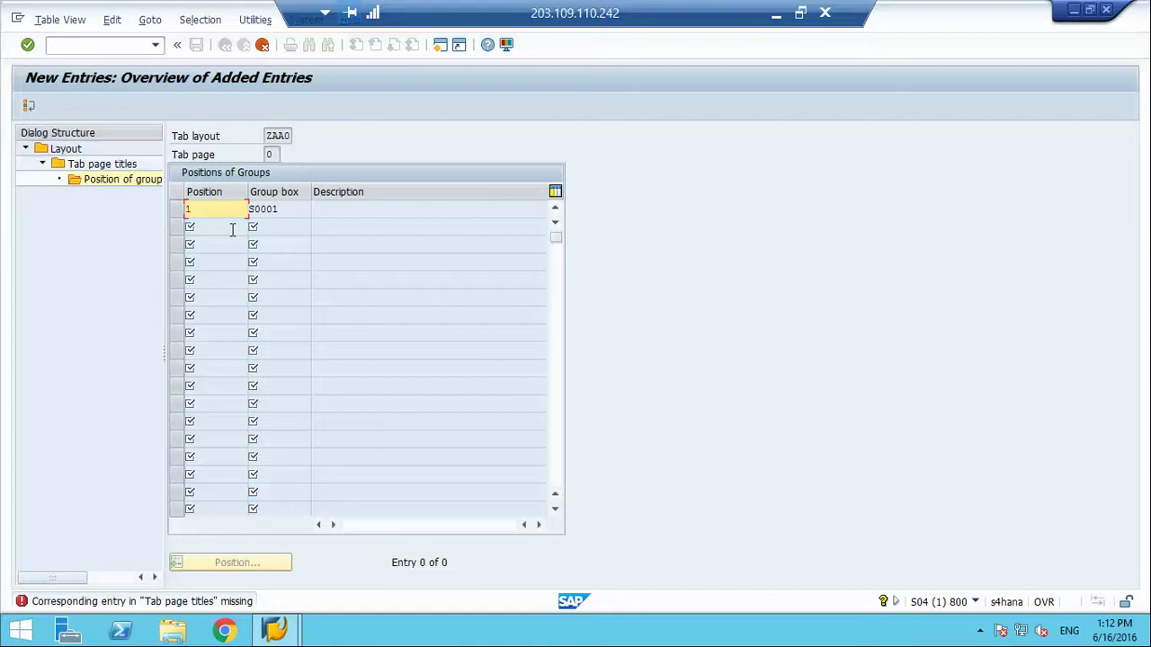
pyautogui.click(262, 45)
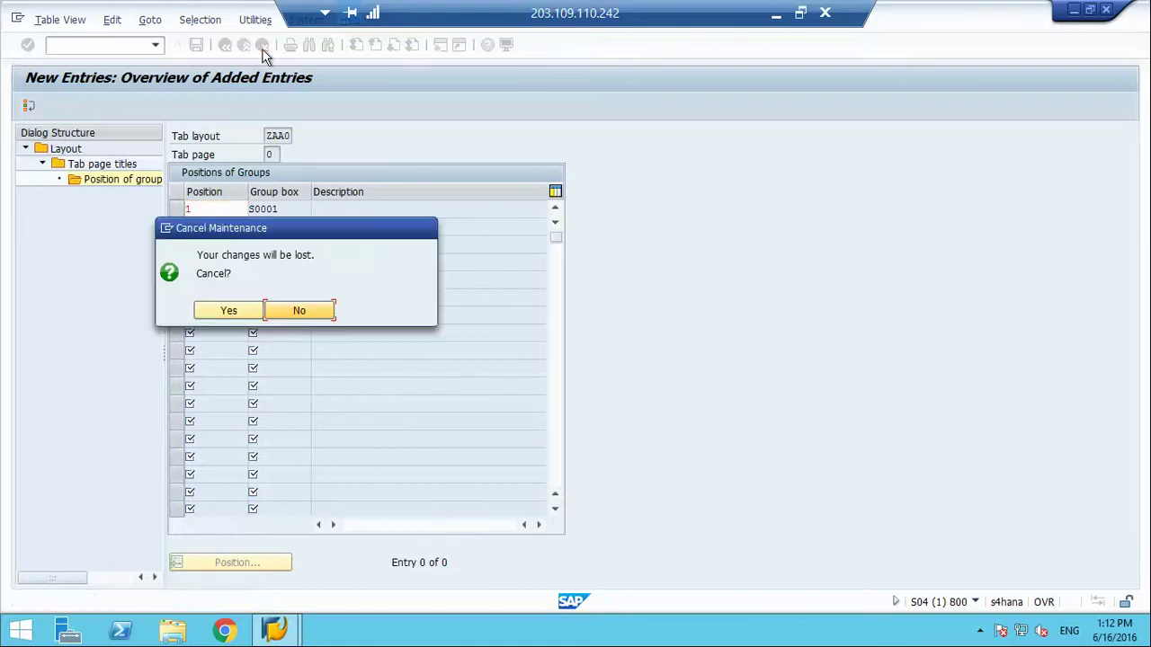
pyautogui.click(236, 311)
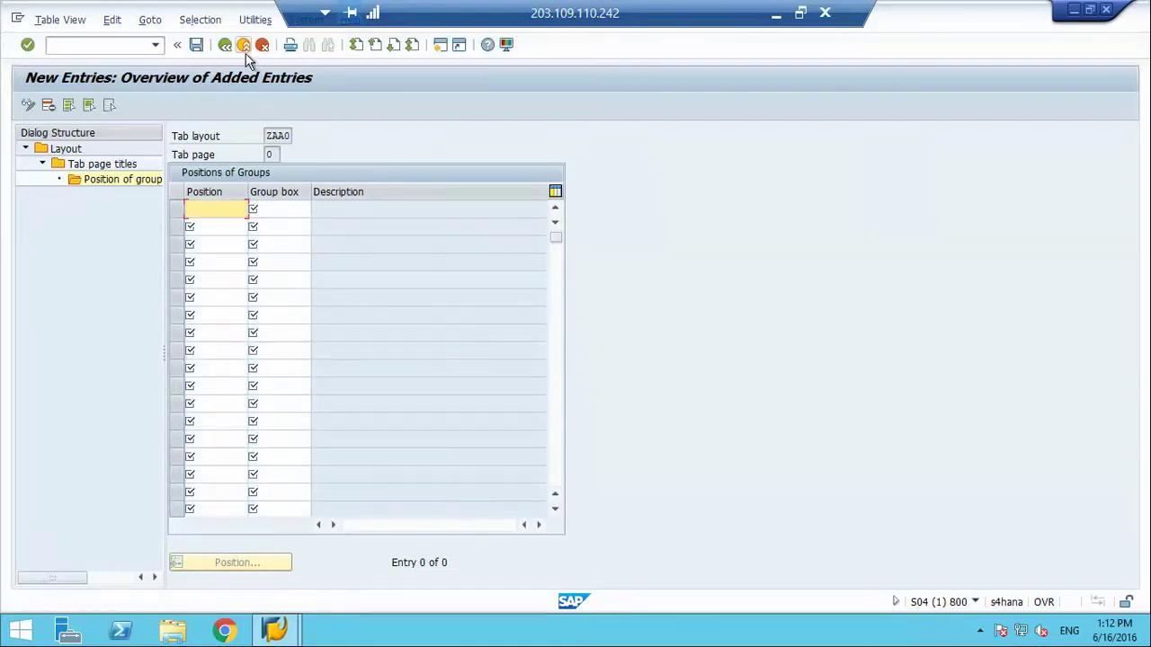
pyautogui.click(243, 46)
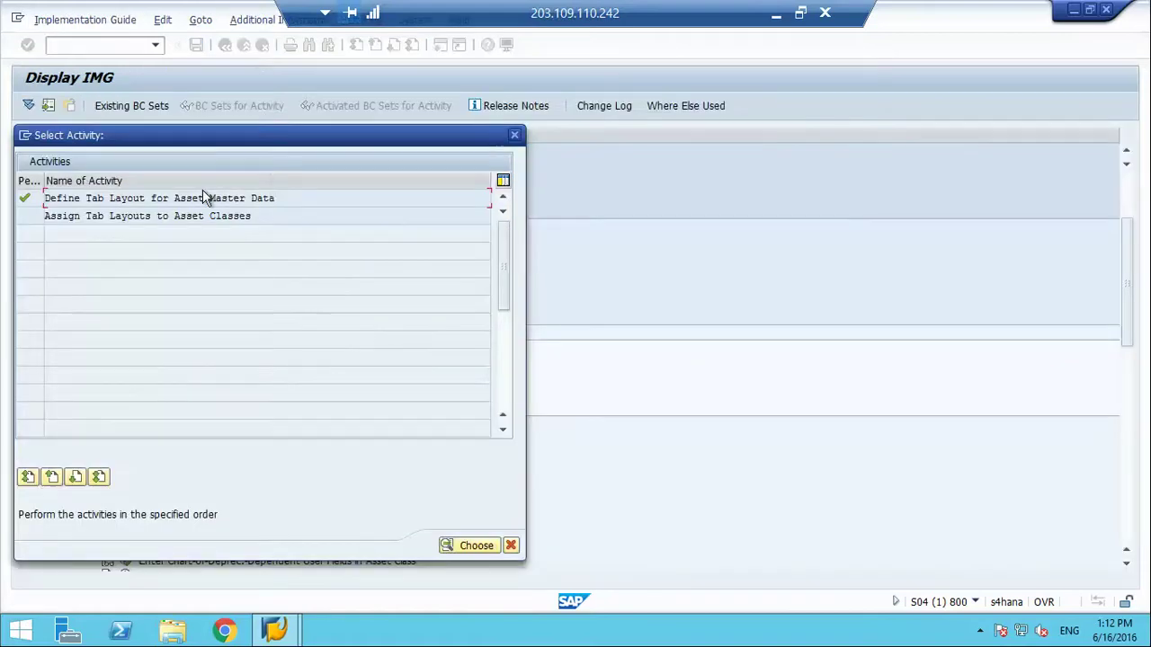
# Reopen Define Tab Layout for Asset Master Data and delete the Net Worth Tax tab page from layout ZAA0
pyautogui.doubleClick(205, 200)
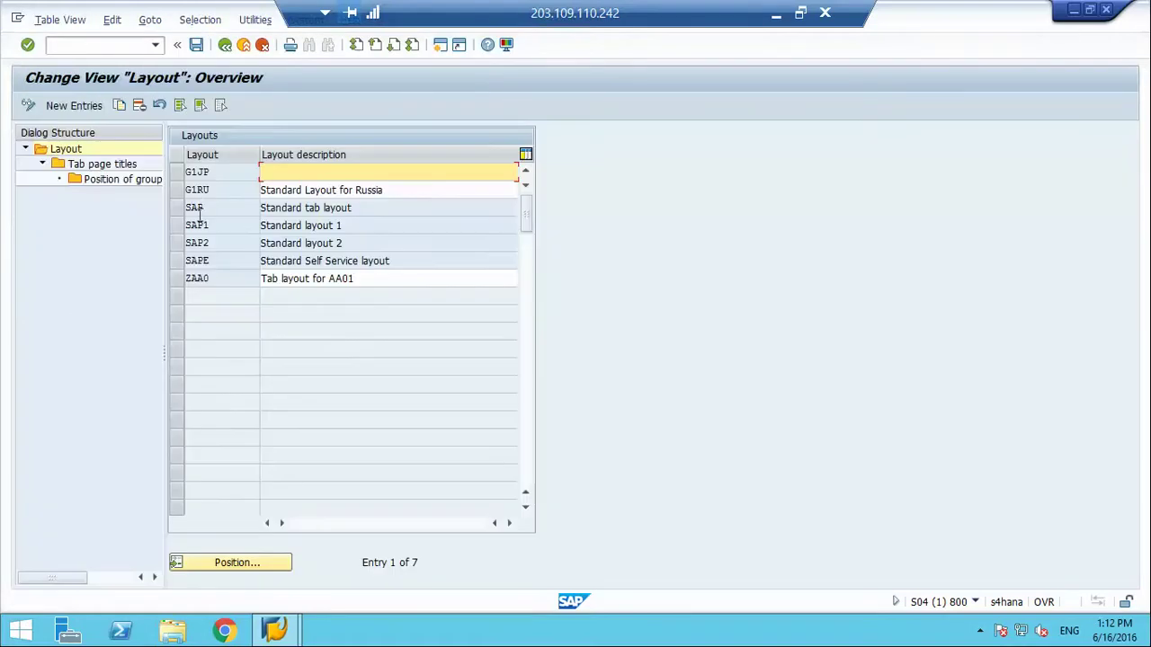
pyautogui.click(177, 278)
pyautogui.doubleClick(101, 163)
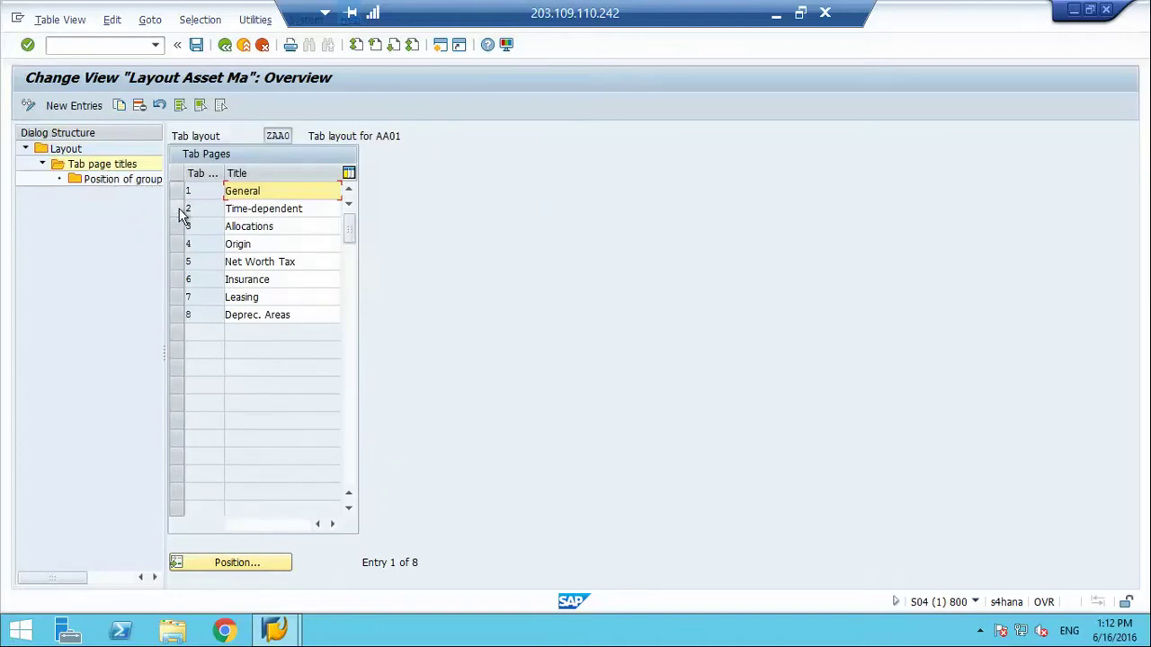
pyautogui.click(180, 263)
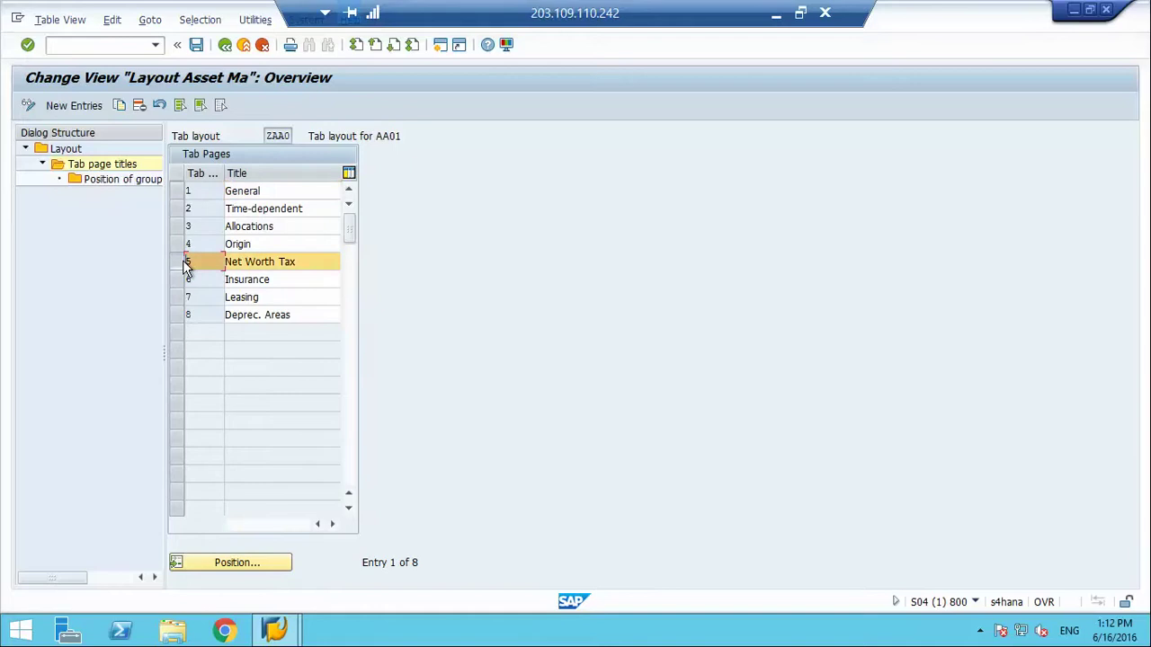
pyautogui.click(139, 107)
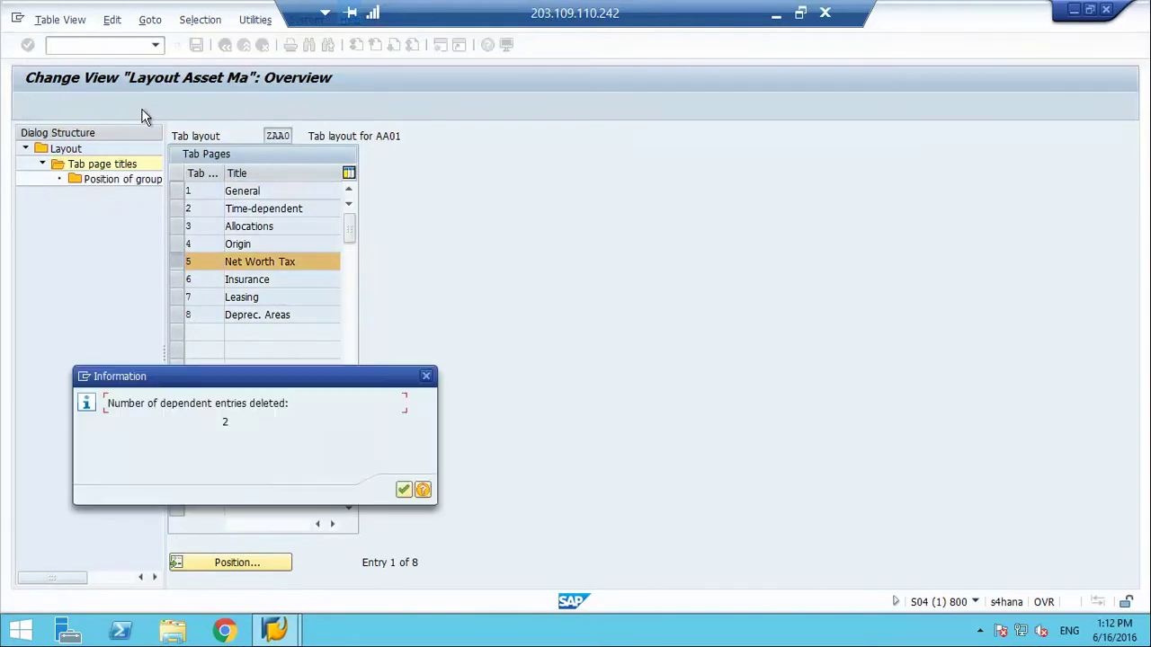
pyautogui.press('Return')
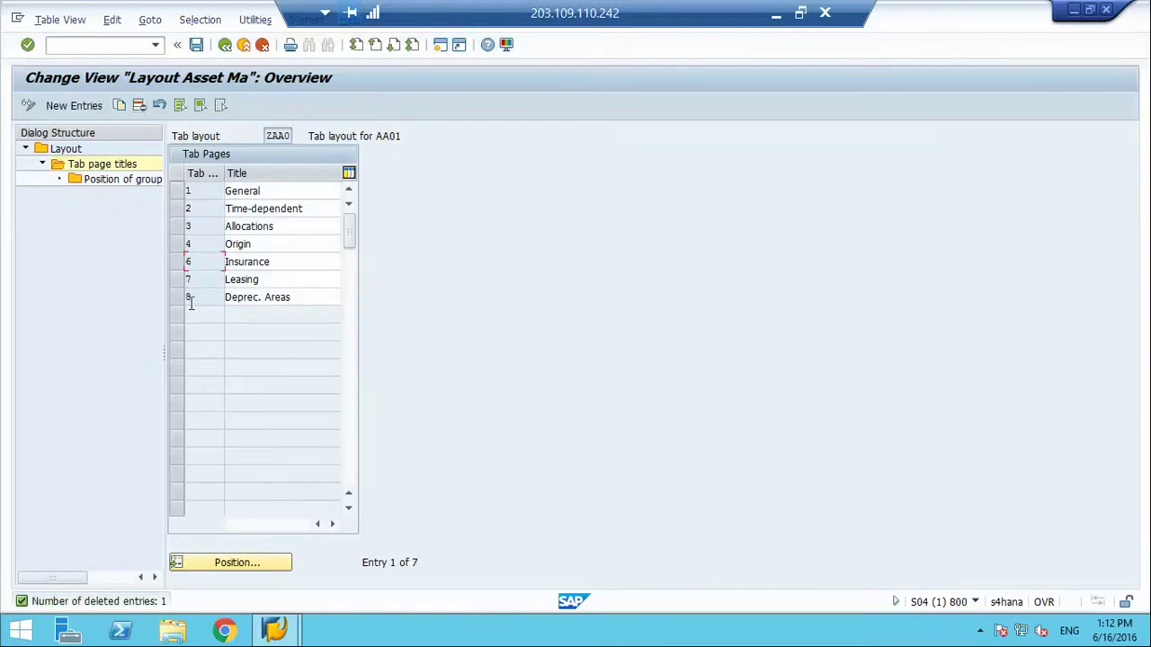
# Delete the Origin tab page from layout ZAA0 and save the layout in customizing request FA configuration # 1
pyautogui.click(178, 244)
pyautogui.click(140, 105)
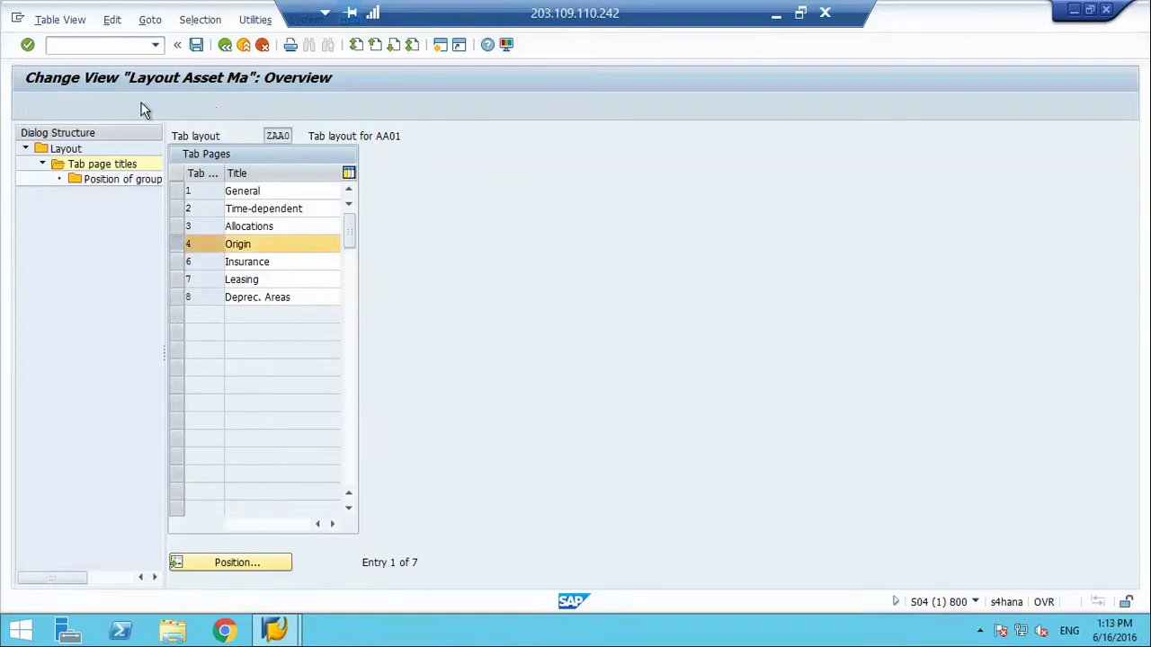
pyautogui.press('Return')
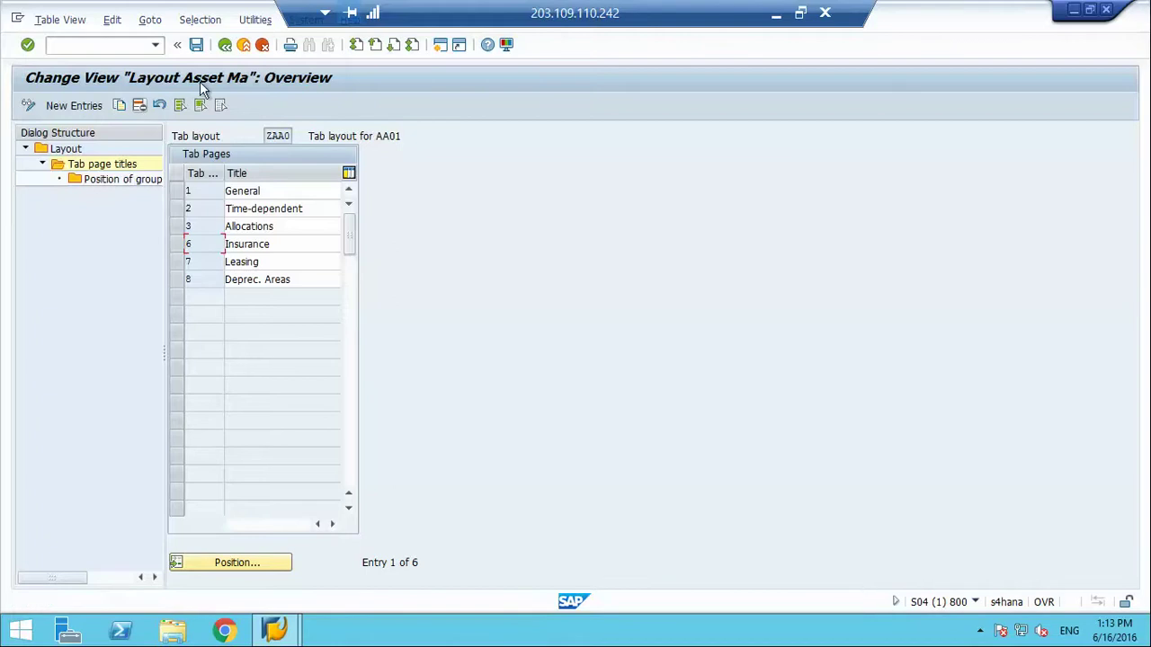
pyautogui.click(199, 45)
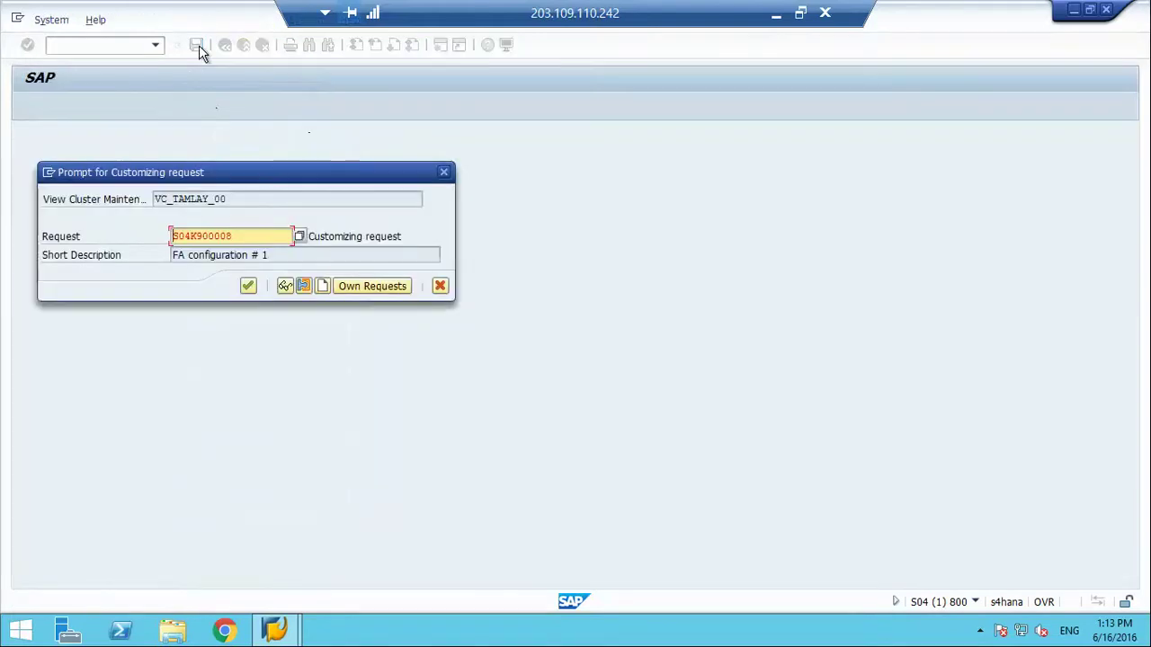
pyautogui.press('Return')
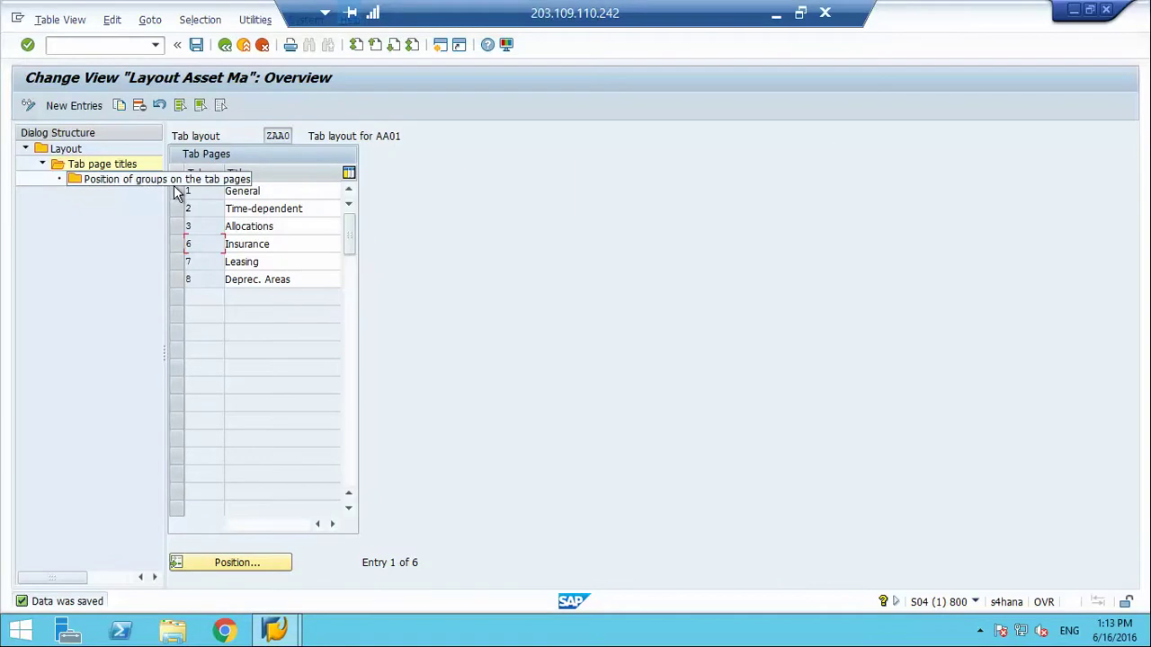
# Review the group box positions on the General tab page of layout ZAA0 and return to the activity selection
pyautogui.click(135, 180)
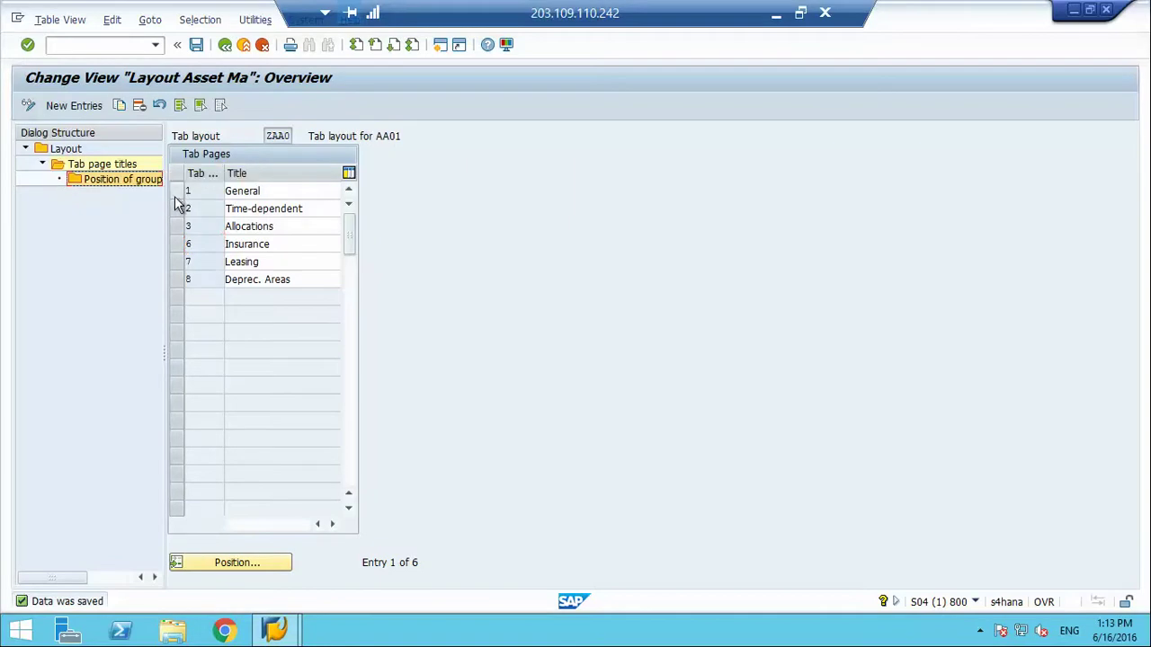
pyautogui.click(176, 194)
pyautogui.doubleClick(136, 178)
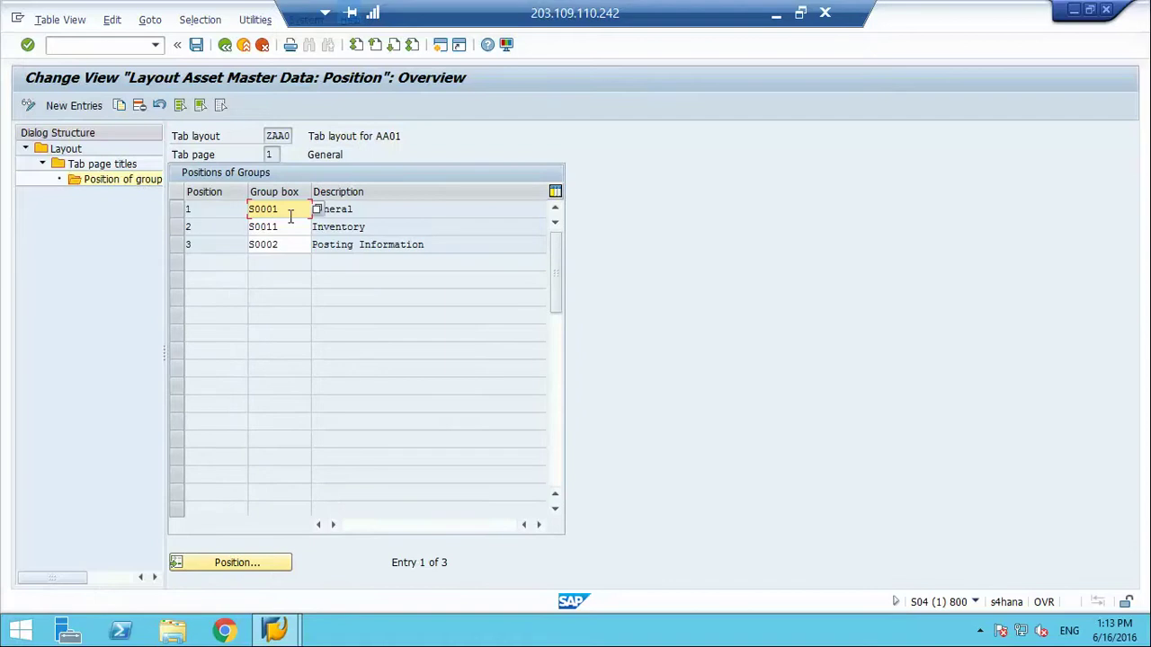
pyautogui.click(370, 225)
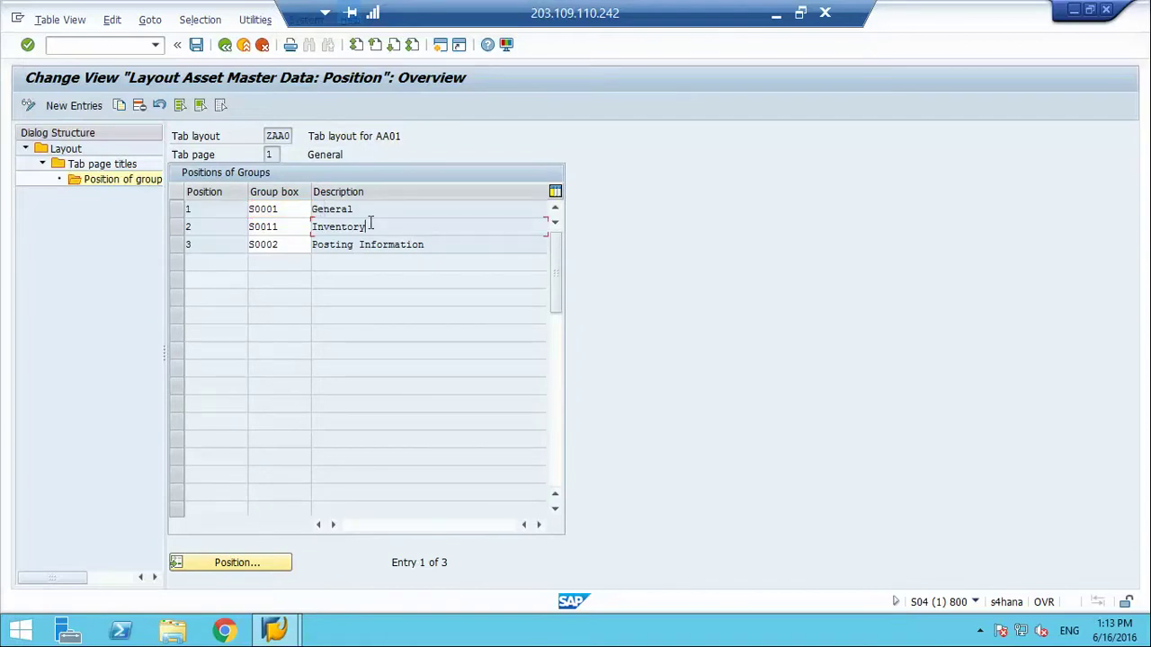
pyautogui.click(201, 47)
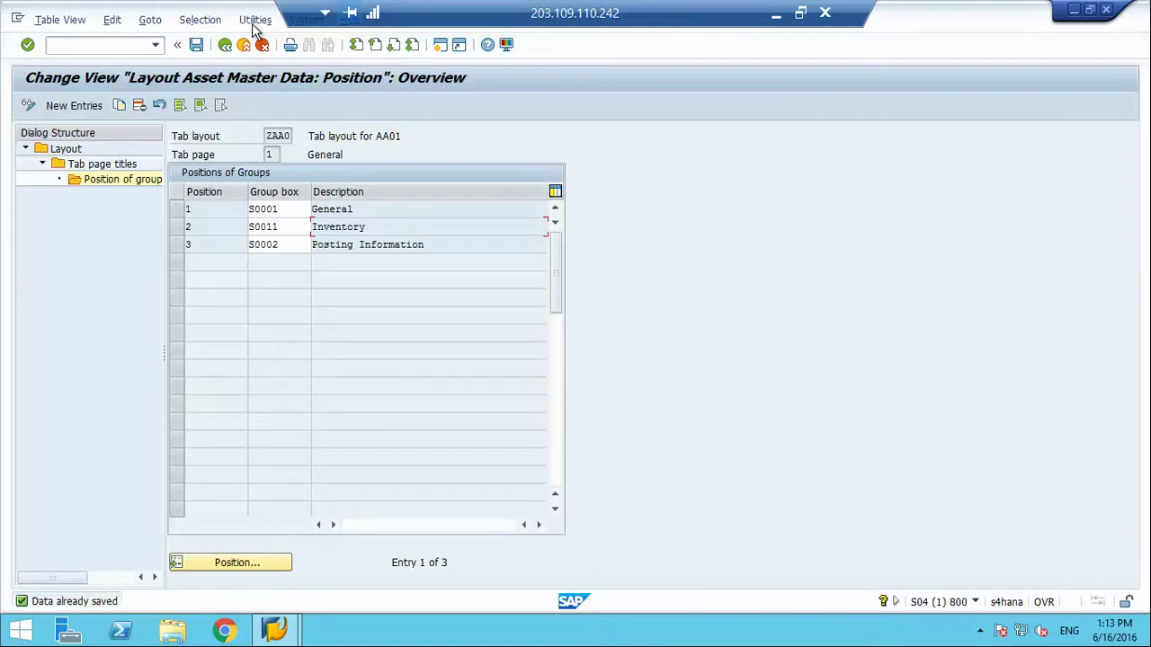
pyautogui.click(225, 45)
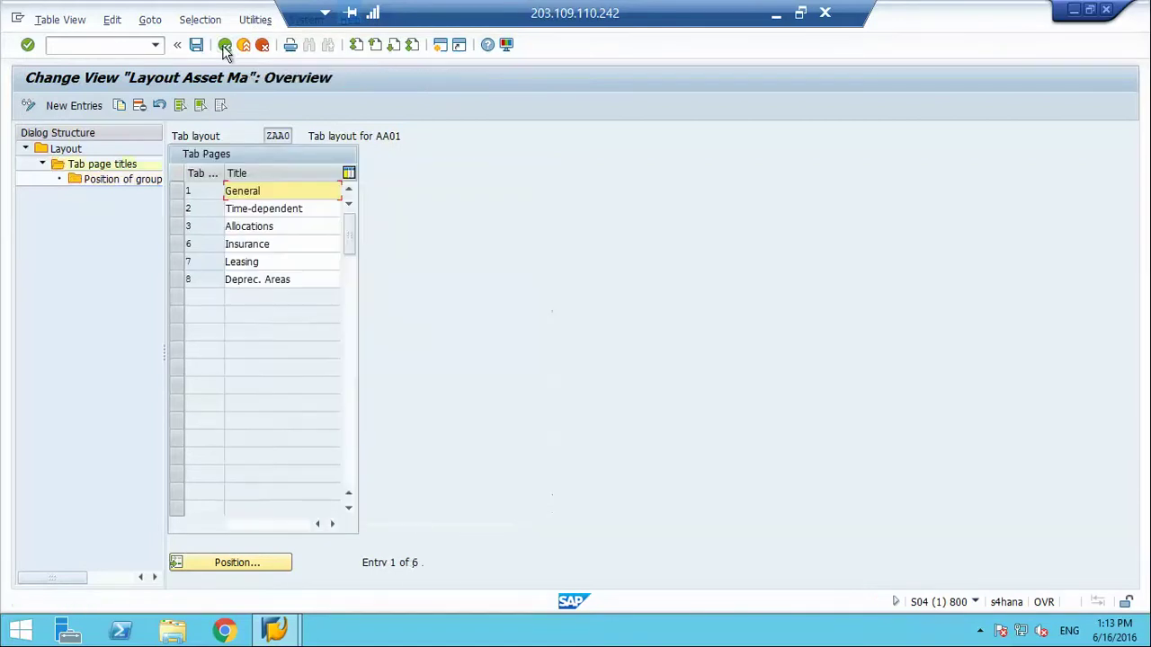
pyautogui.click(225, 45)
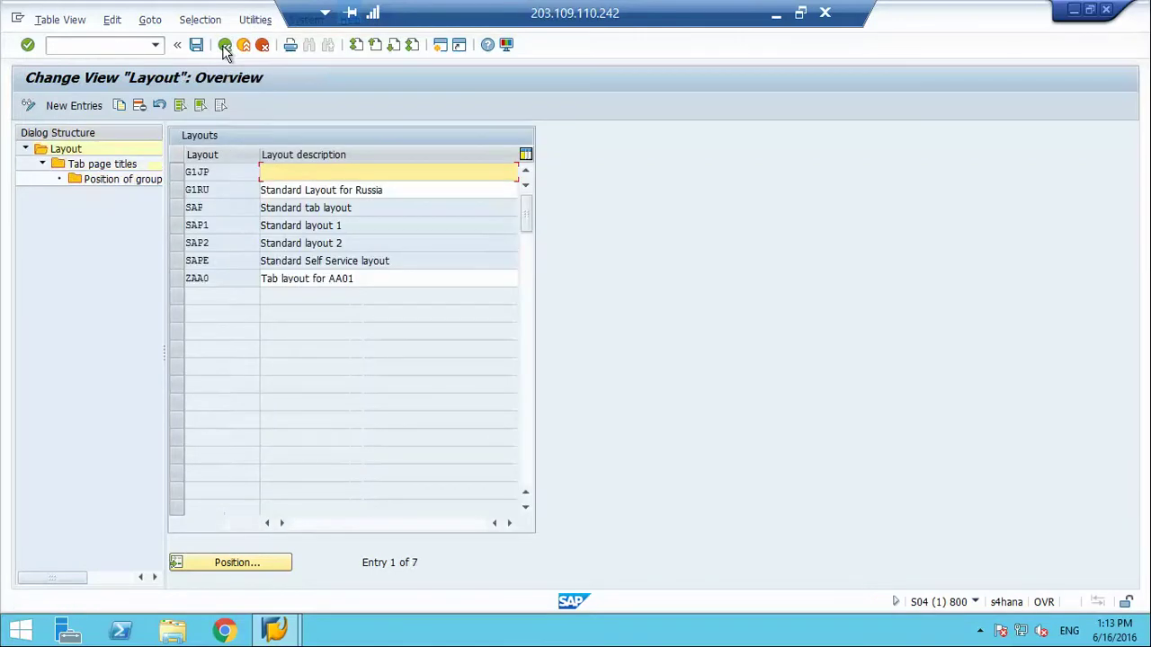
pyautogui.click(224, 47)
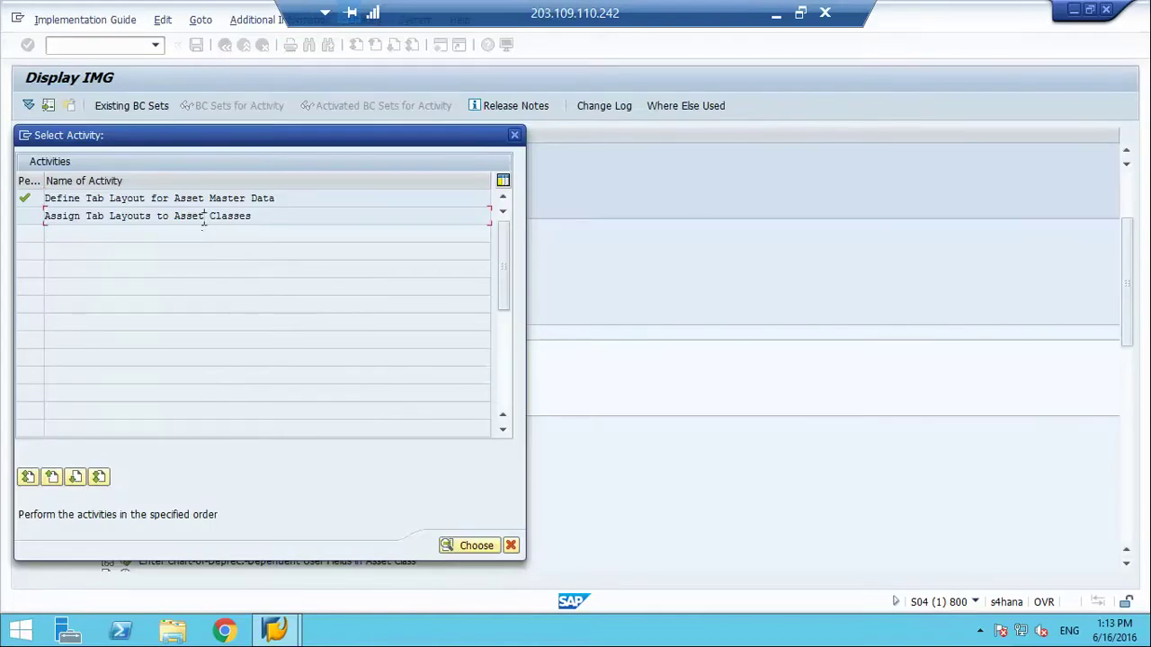
# Open Assign Tab Layouts to Asset Classes and display the chart-of-depreciation layout assignments for class ZAA001 (Machinery for AA)
pyautogui.doubleClick(203, 218)
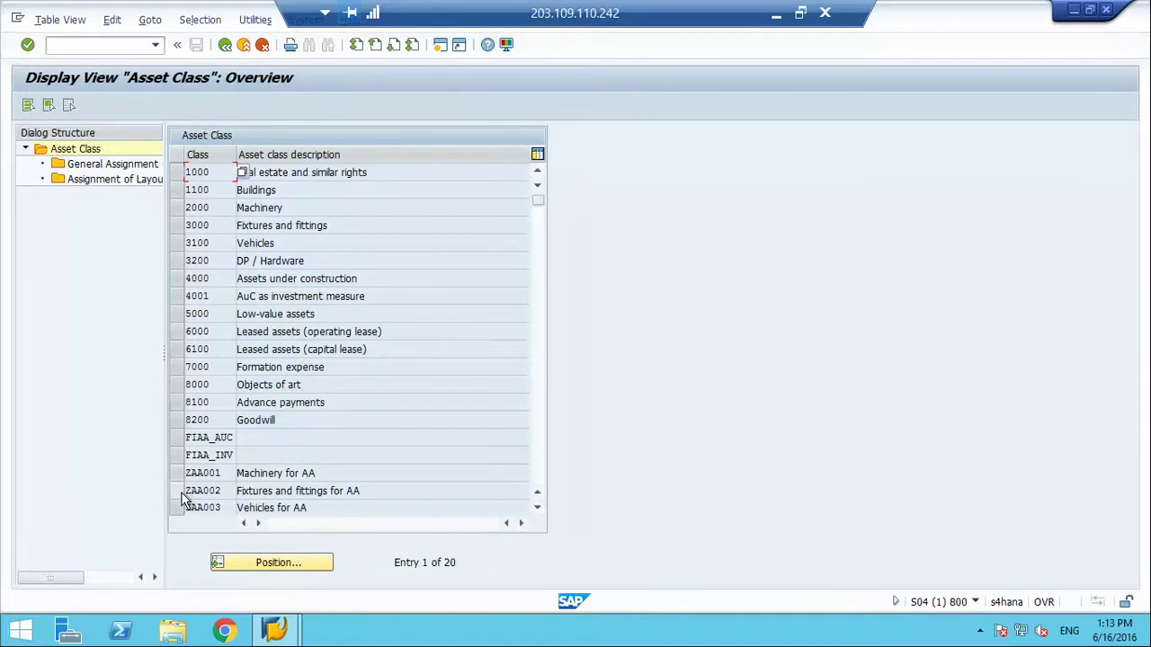
pyautogui.click(540, 511)
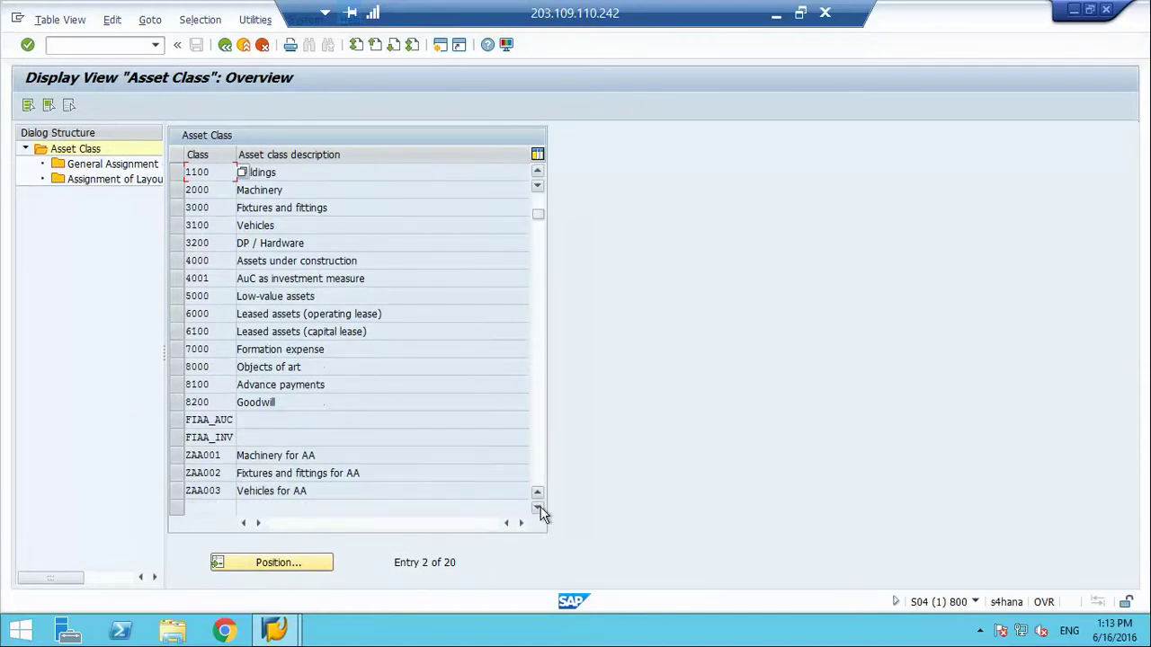
pyautogui.click(179, 456)
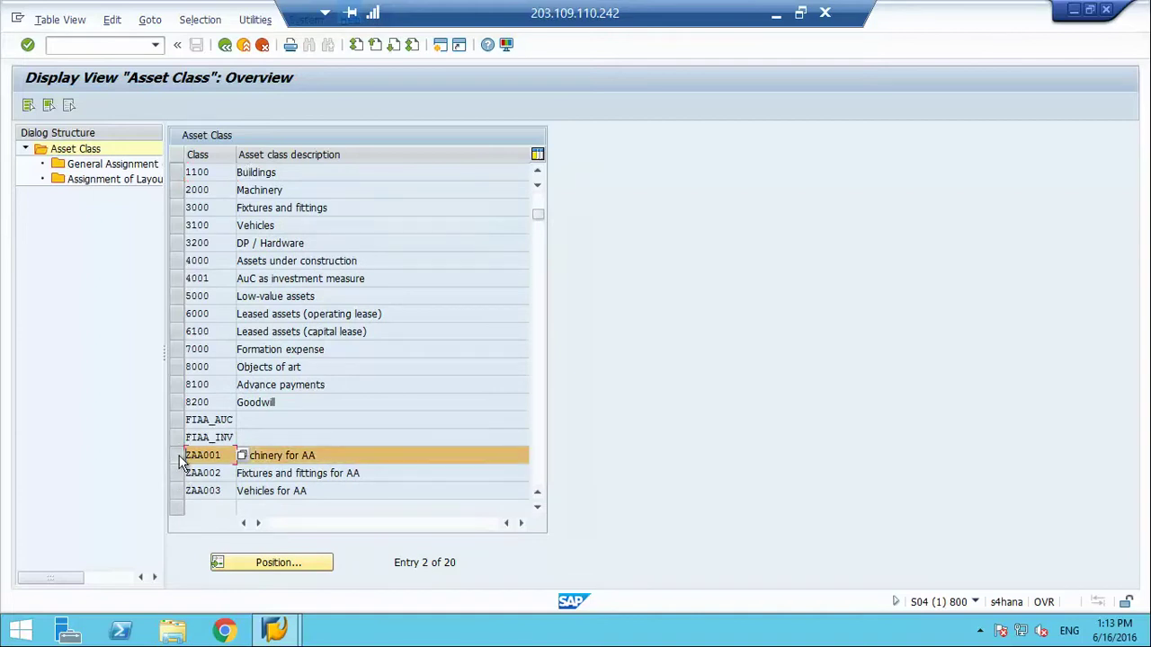
pyautogui.doubleClick(95, 169)
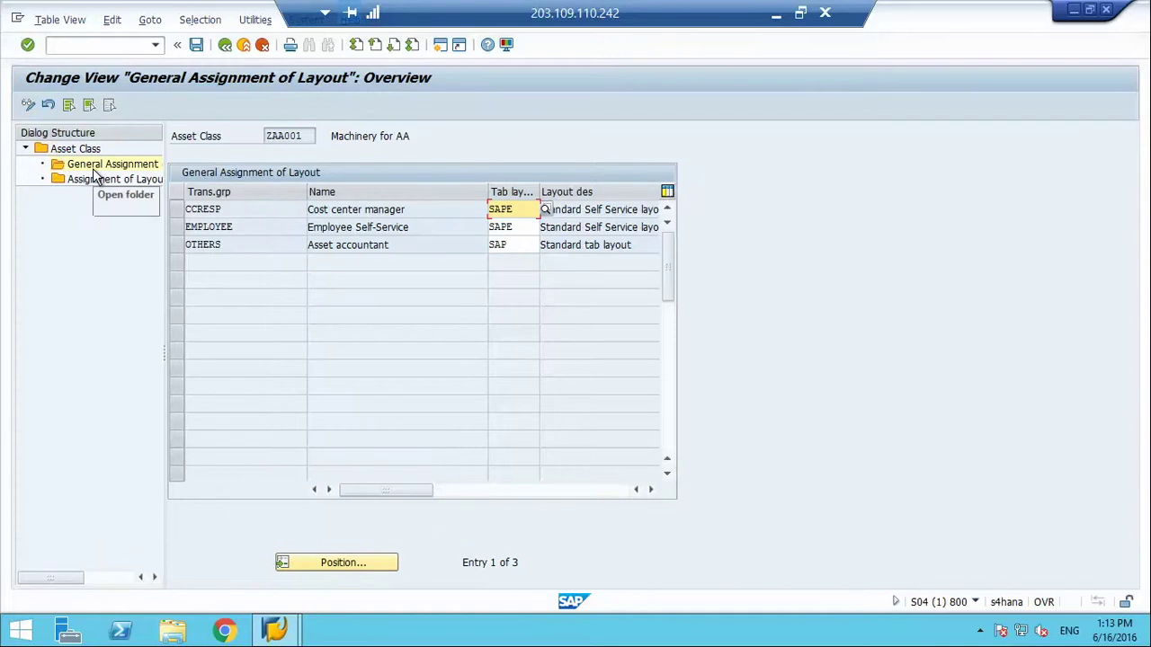
pyautogui.doubleClick(99, 182)
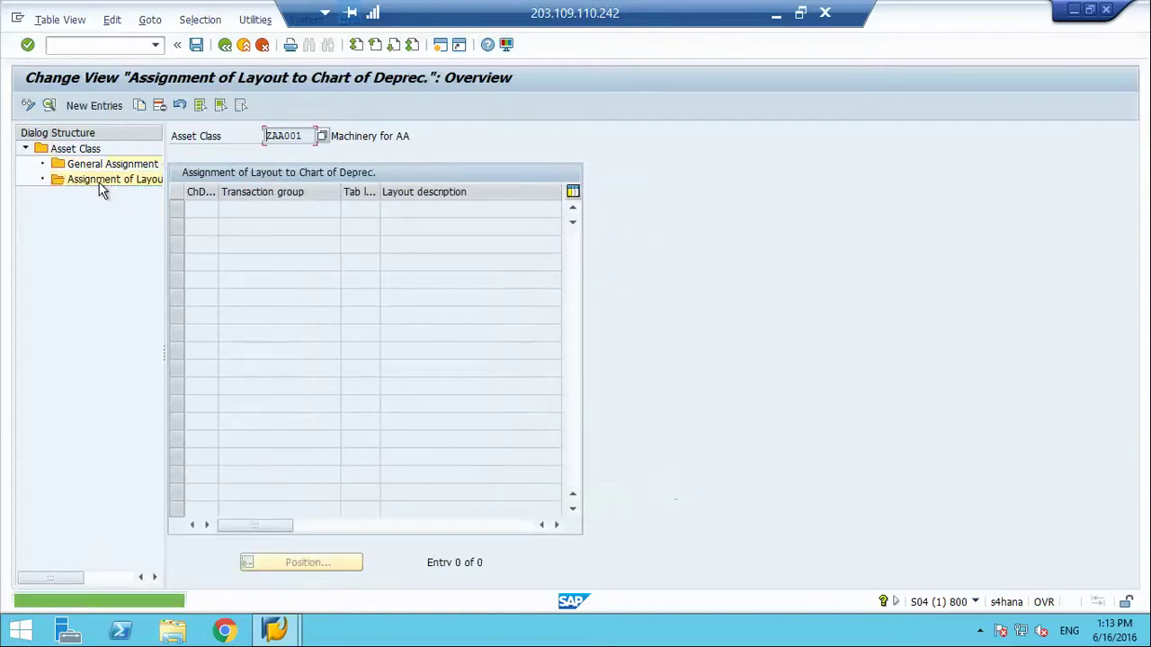
# Create a new layout assignment entry for asset class ZAA001 with chart of depreciation 1AA
pyautogui.click(101, 112)
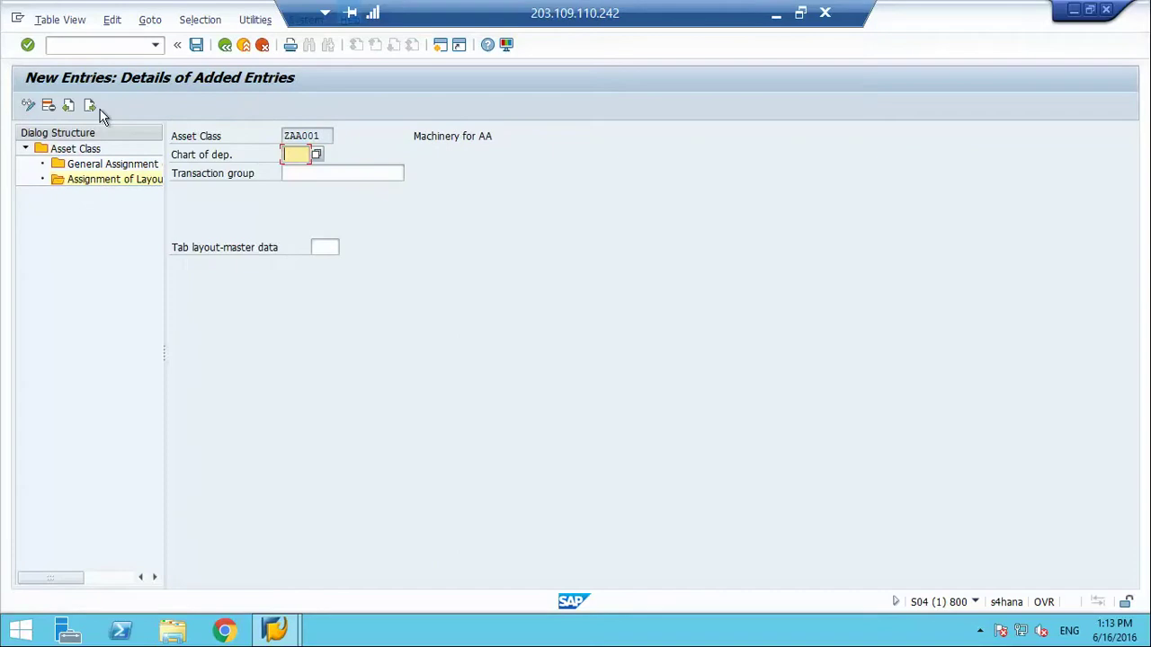
pyautogui.write('Zaa')
pyautogui.press('Return')
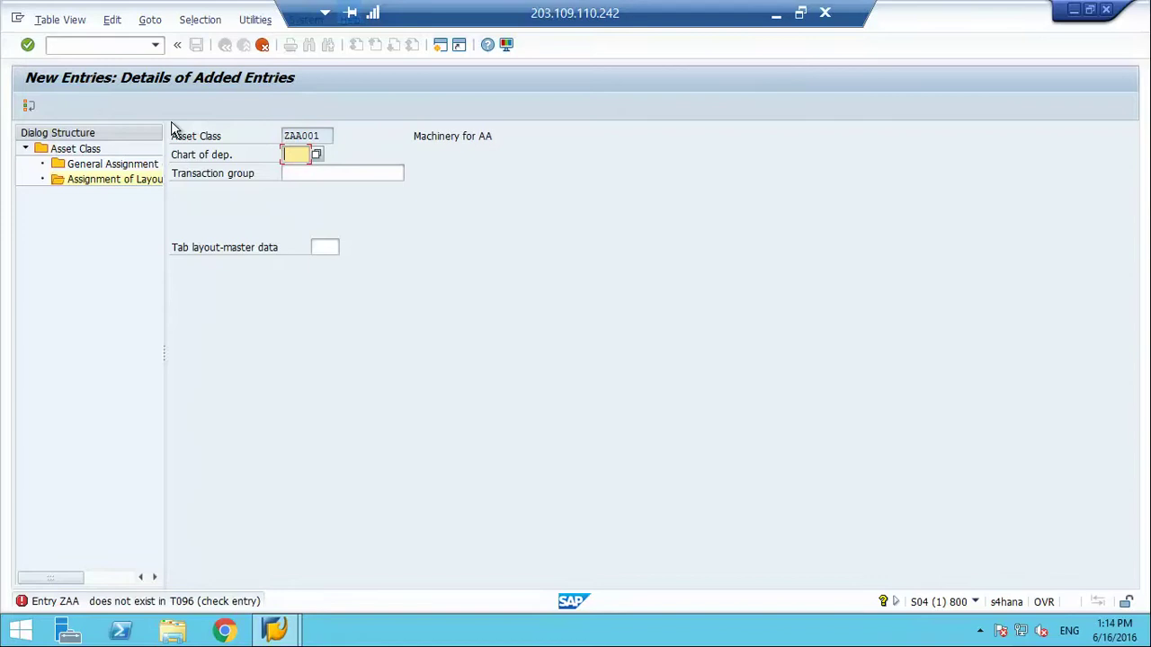
pyautogui.write('1AA')
pyautogui.press('Return')
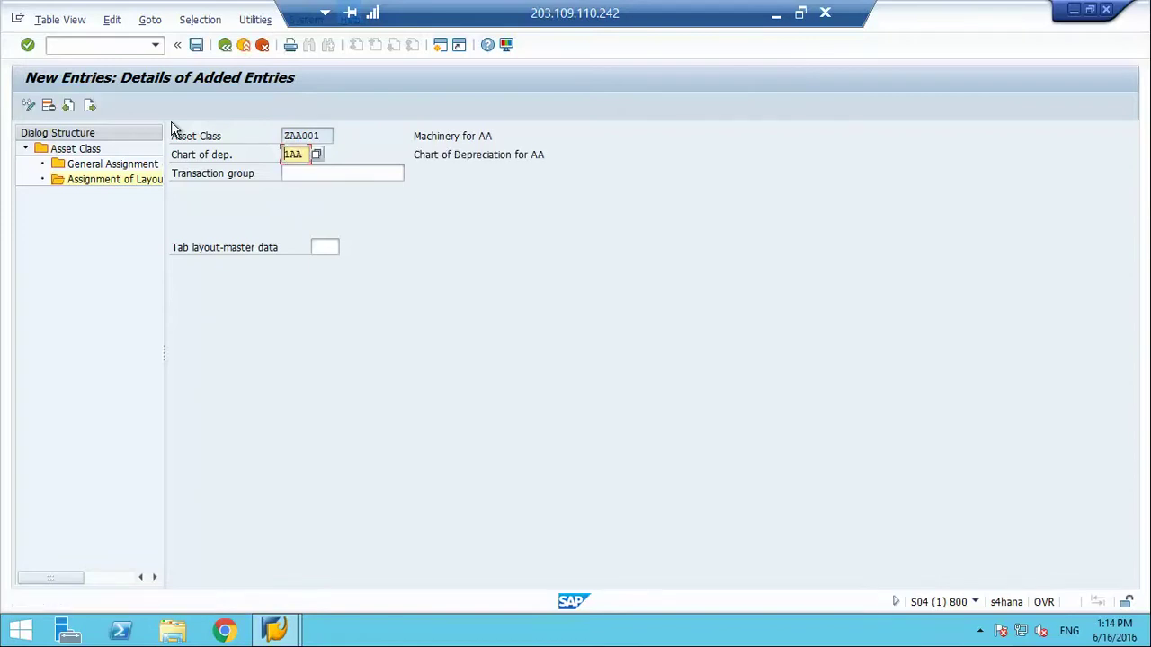
# Assign master data tab layout ZAA0 to the ZAA001 entry, save it, and return to the implementation guide
pyautogui.click(328, 247)
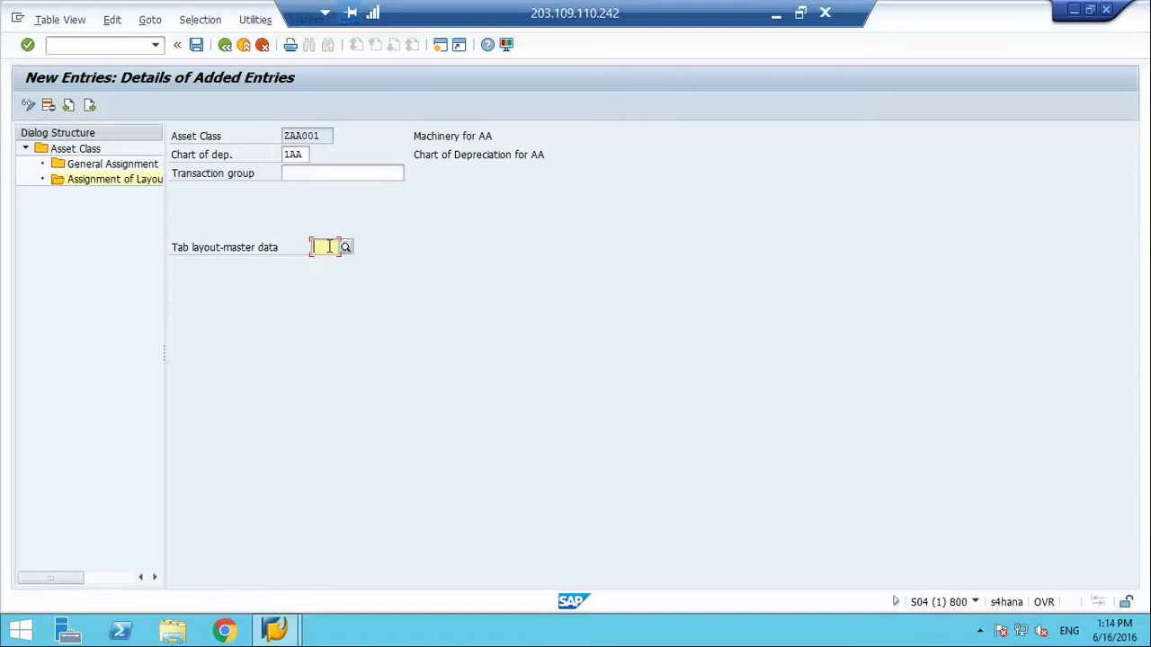
pyautogui.write('ZAA0')
pyautogui.press('Return')
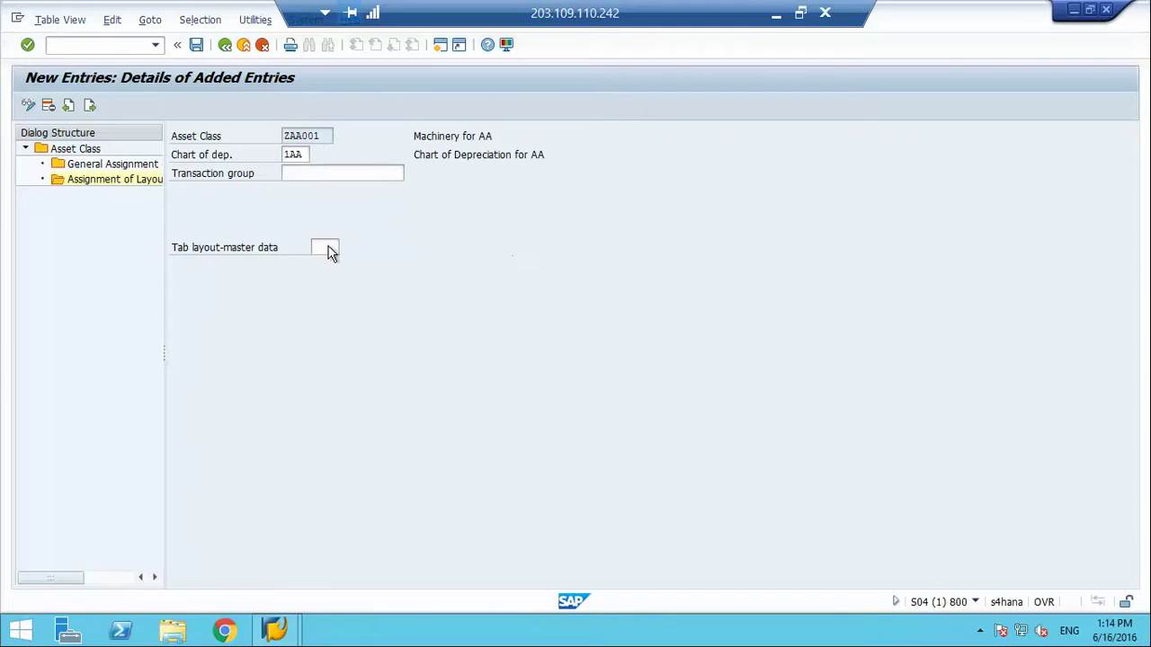
pyautogui.click(197, 45)
pyautogui.press('Return')
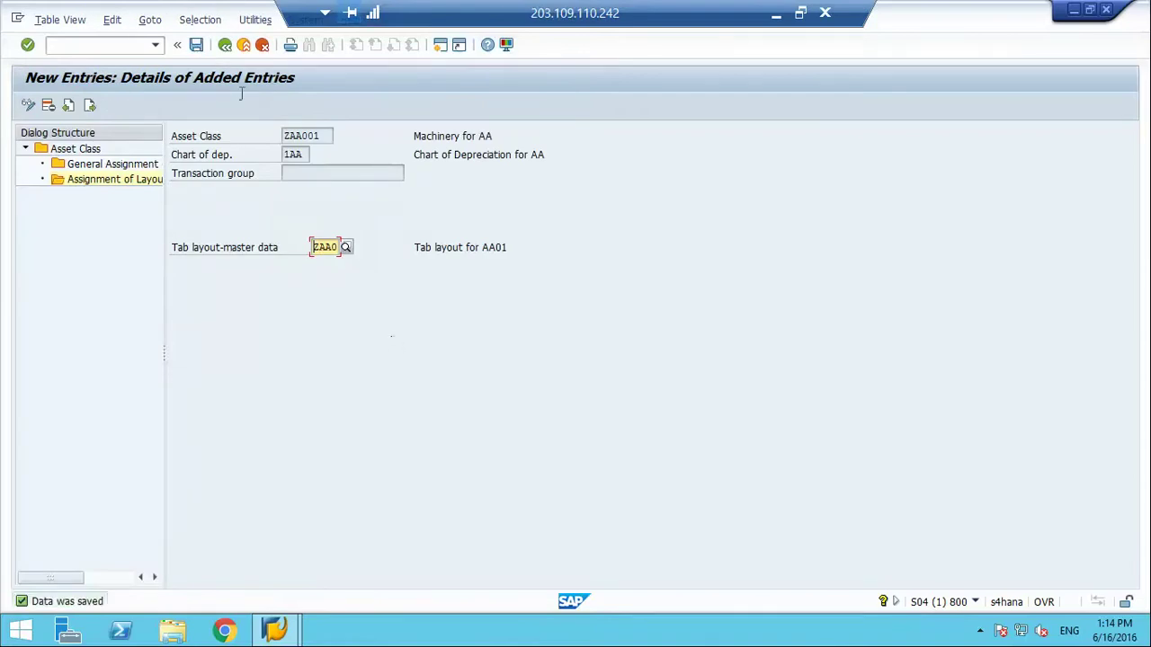
pyautogui.click(225, 45)
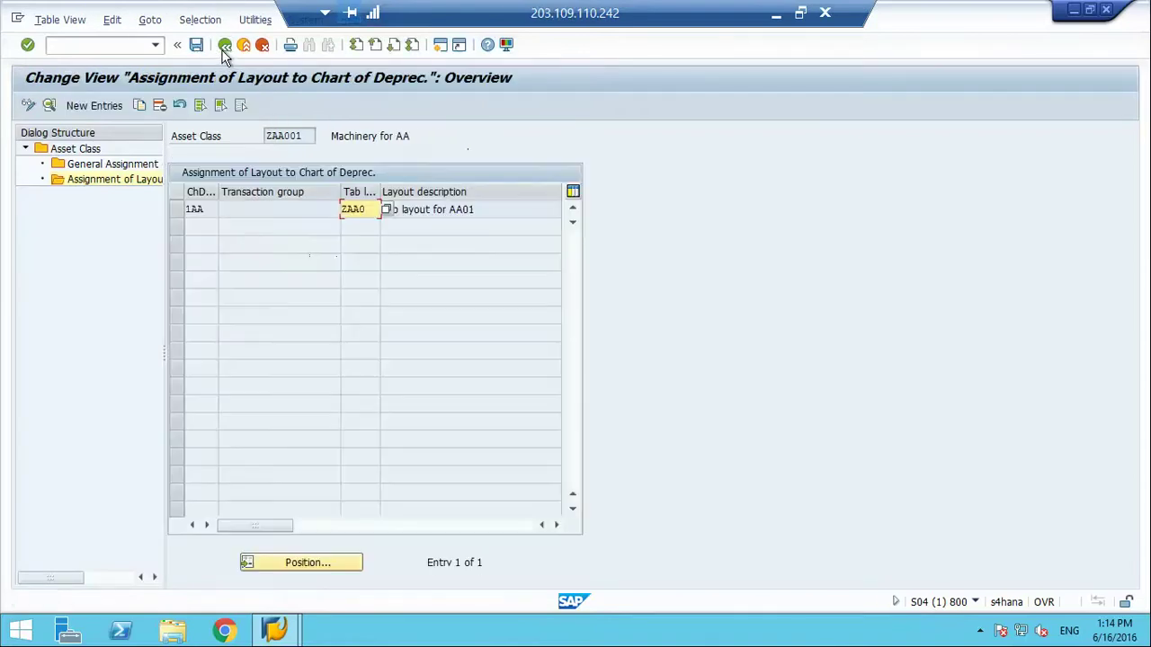
pyautogui.click(224, 51)
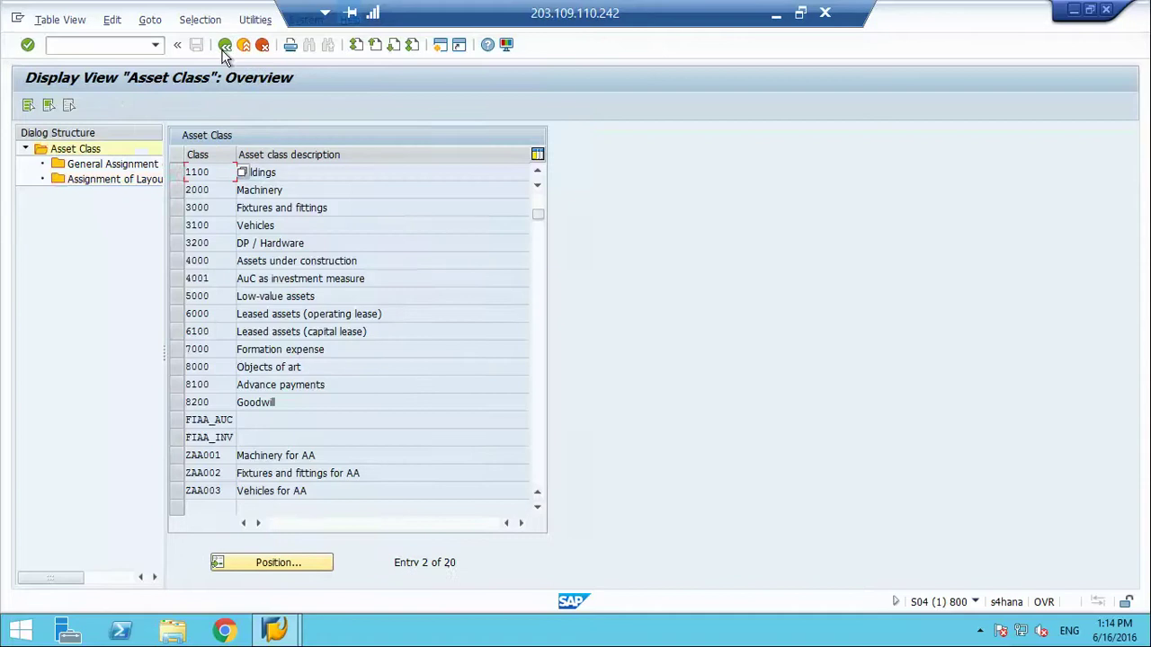
pyautogui.click(223, 47)
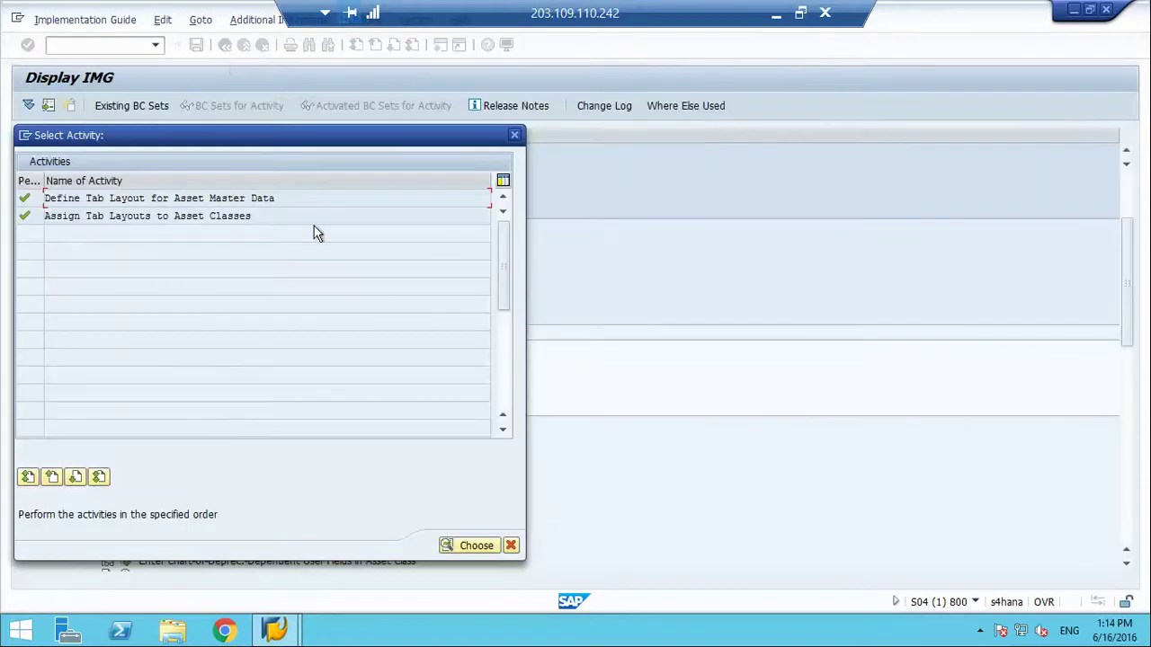
pyautogui.click(515, 135)
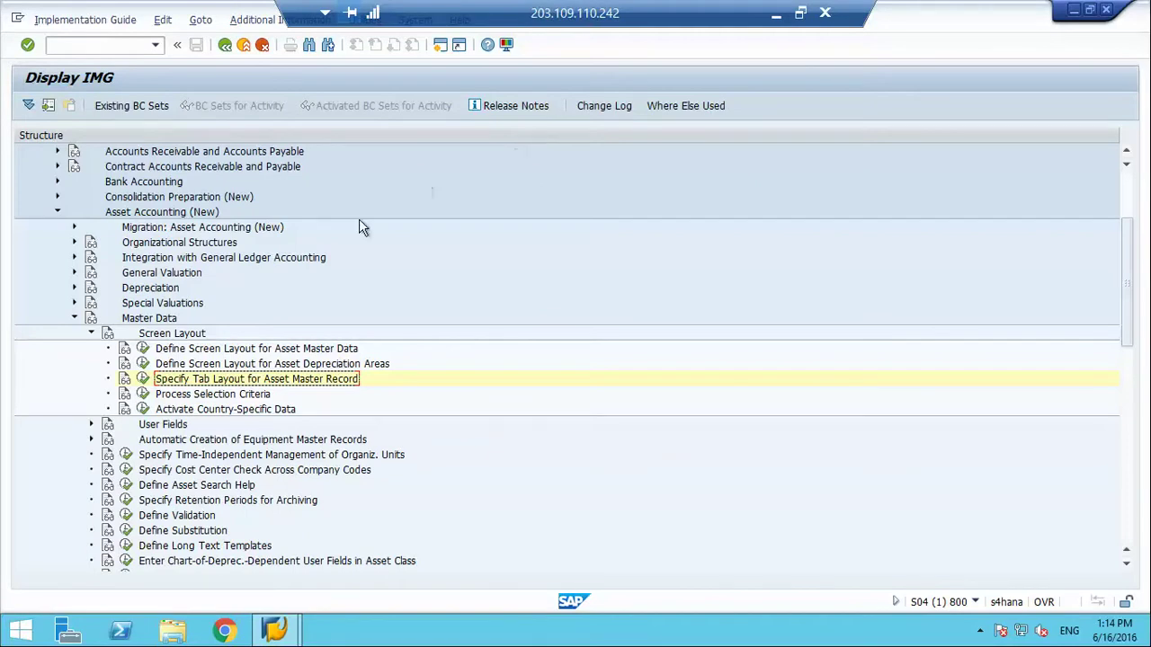
# Review the Cost center manager's selectable selection criteria under Process Selection Criteria and read that activity's documentation
pyautogui.click(179, 397)
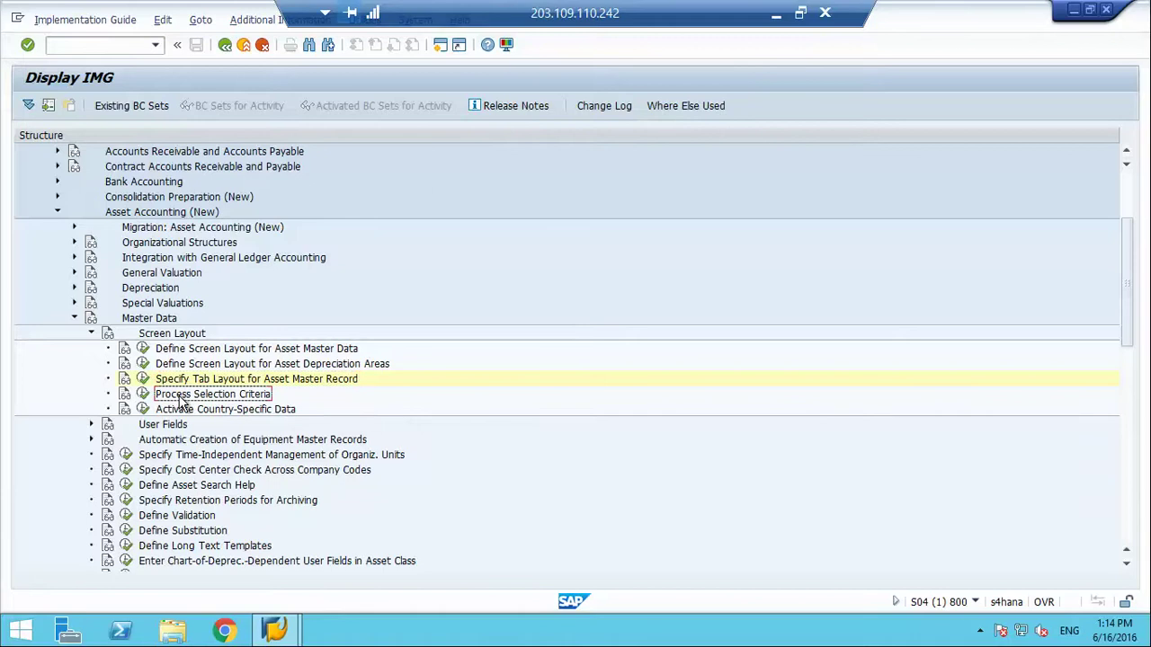
pyautogui.click(143, 396)
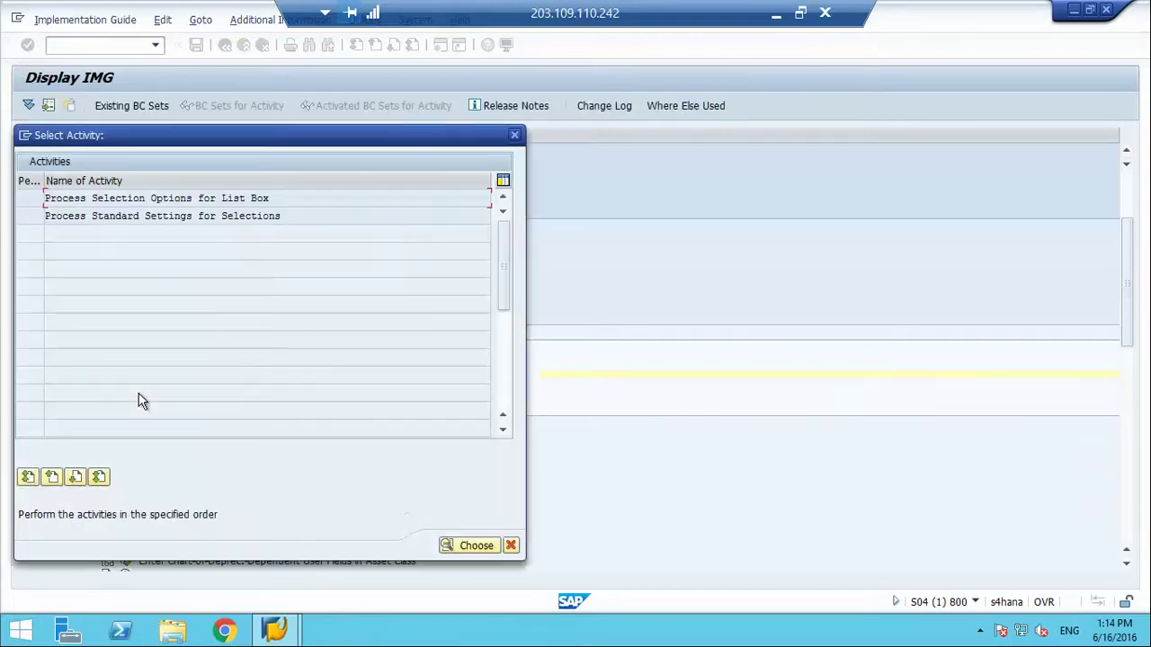
pyautogui.doubleClick(197, 214)
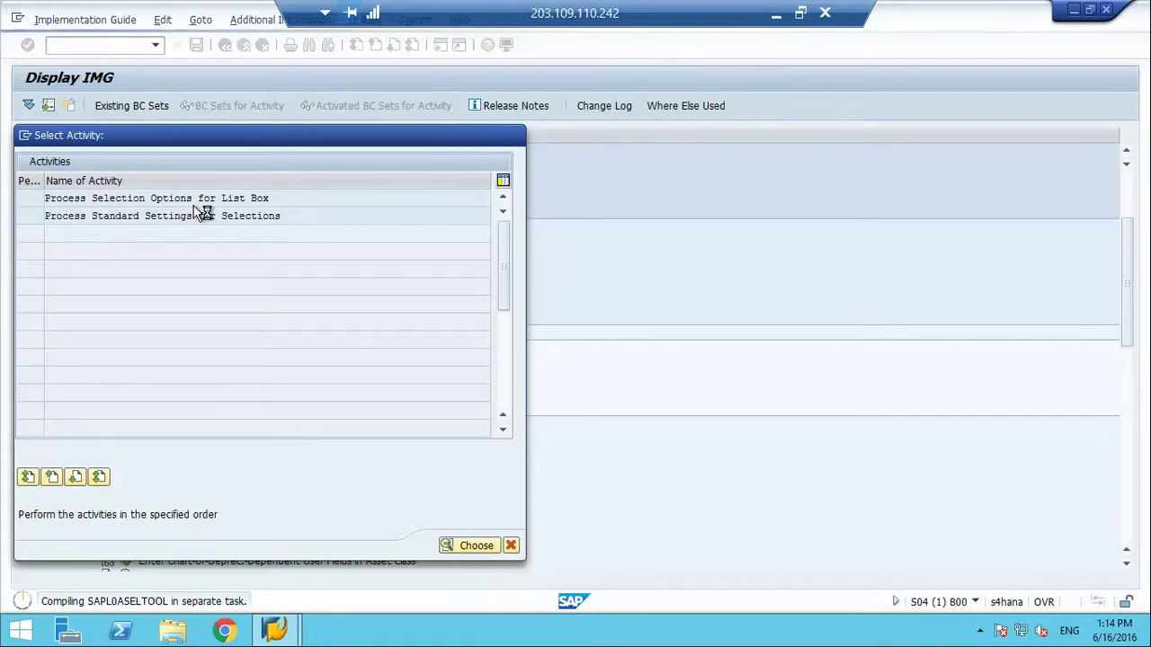
pyautogui.doubleClick(203, 214)
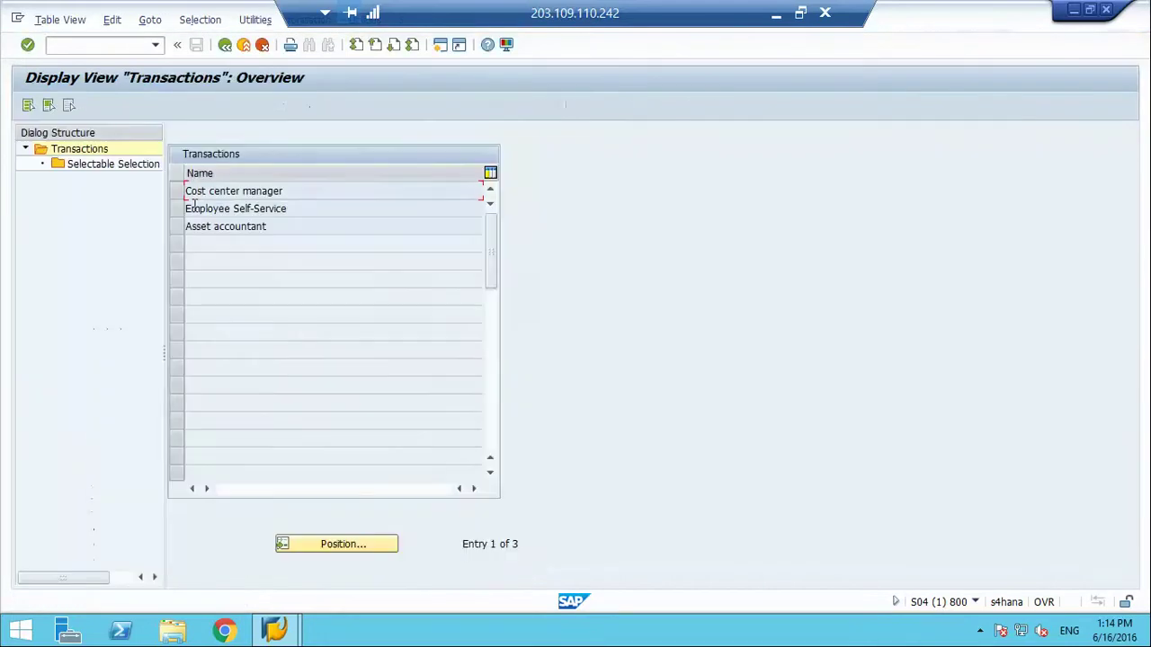
pyautogui.click(177, 196)
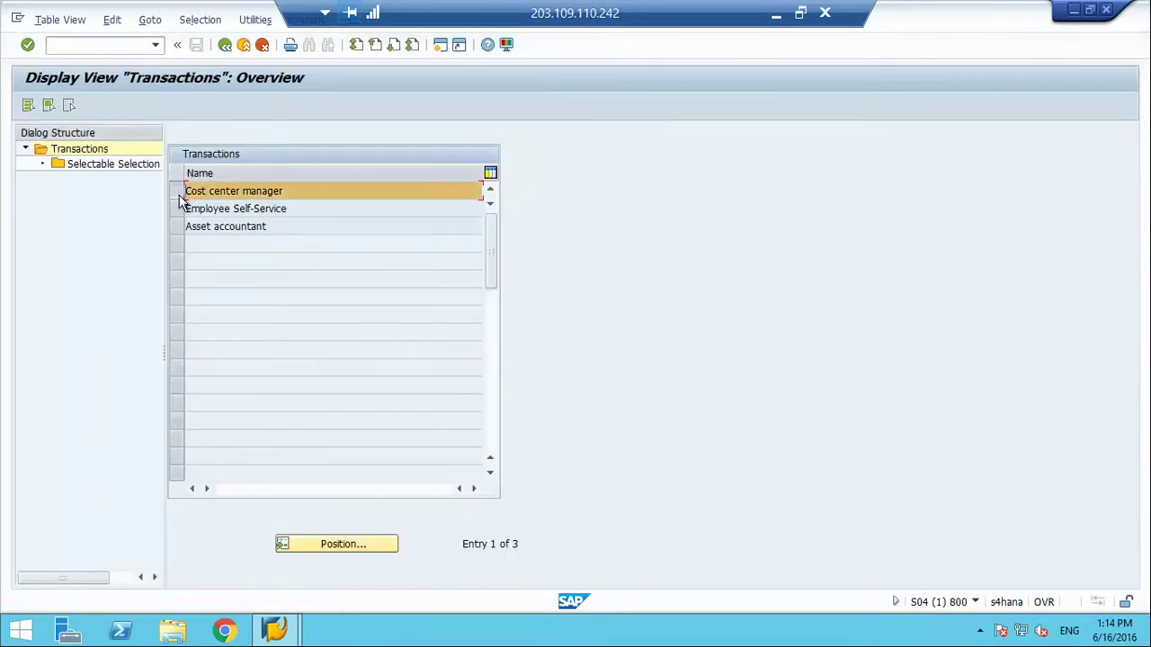
pyautogui.doubleClick(129, 165)
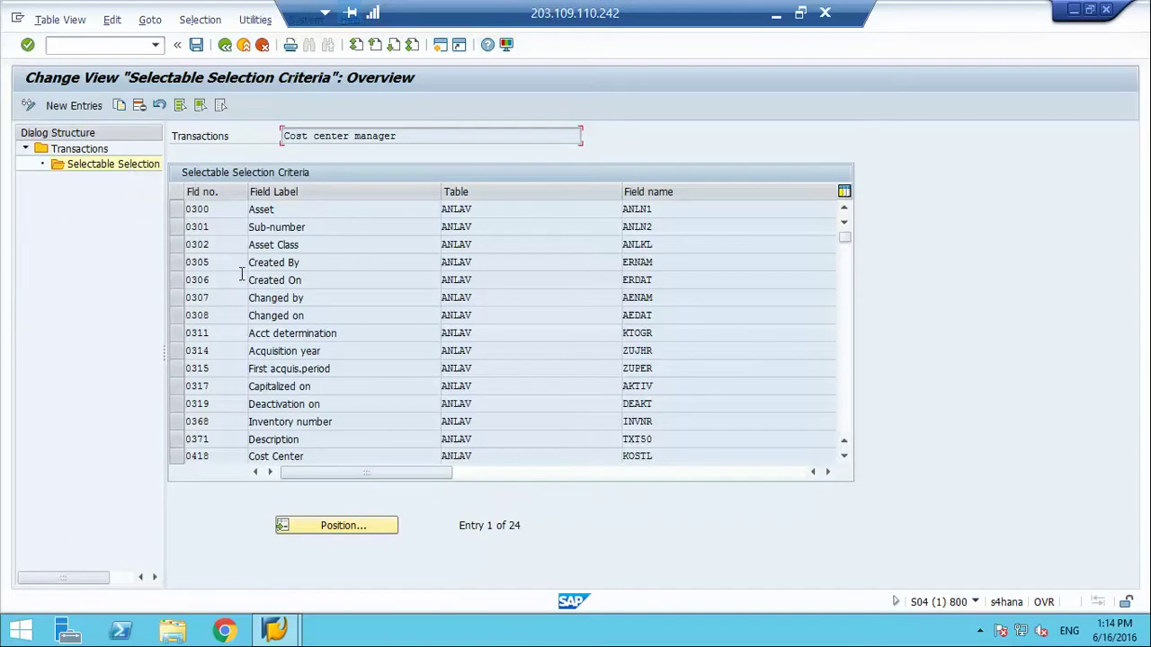
pyautogui.click(225, 47)
pyautogui.click(227, 46)
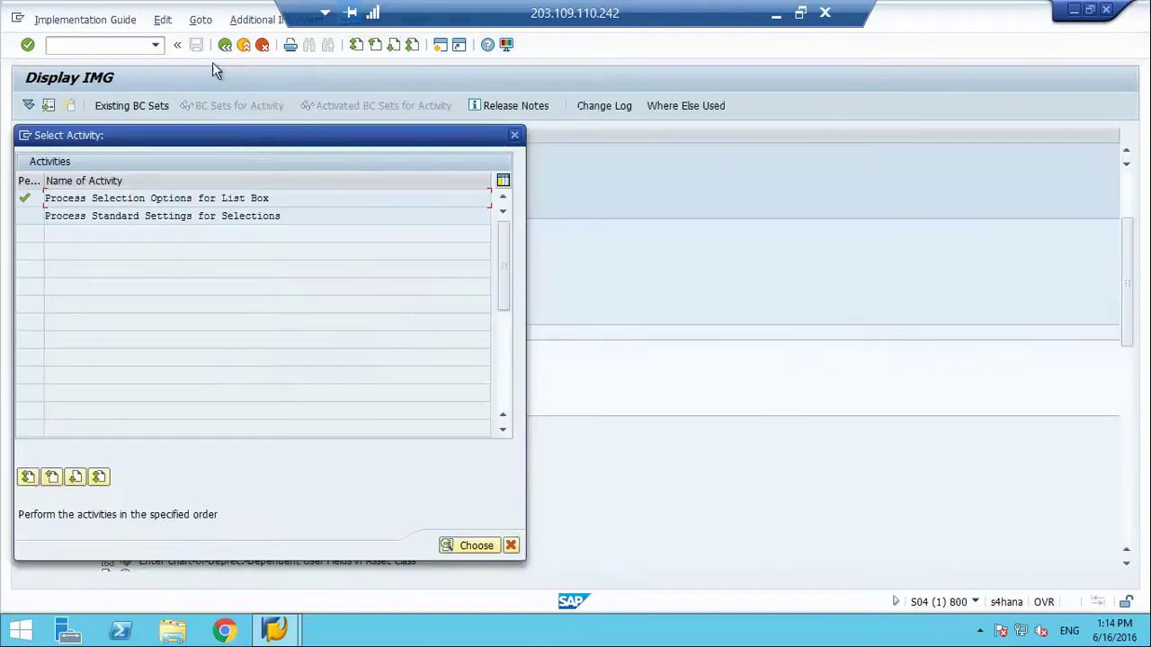
pyautogui.click(515, 134)
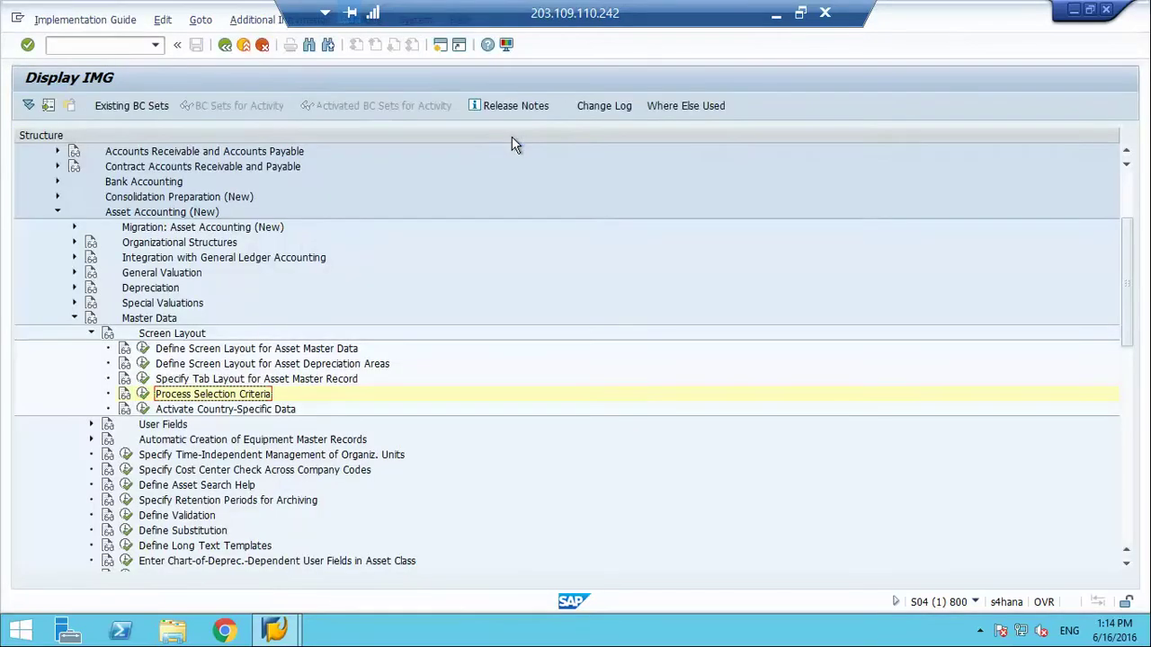
pyautogui.click(126, 396)
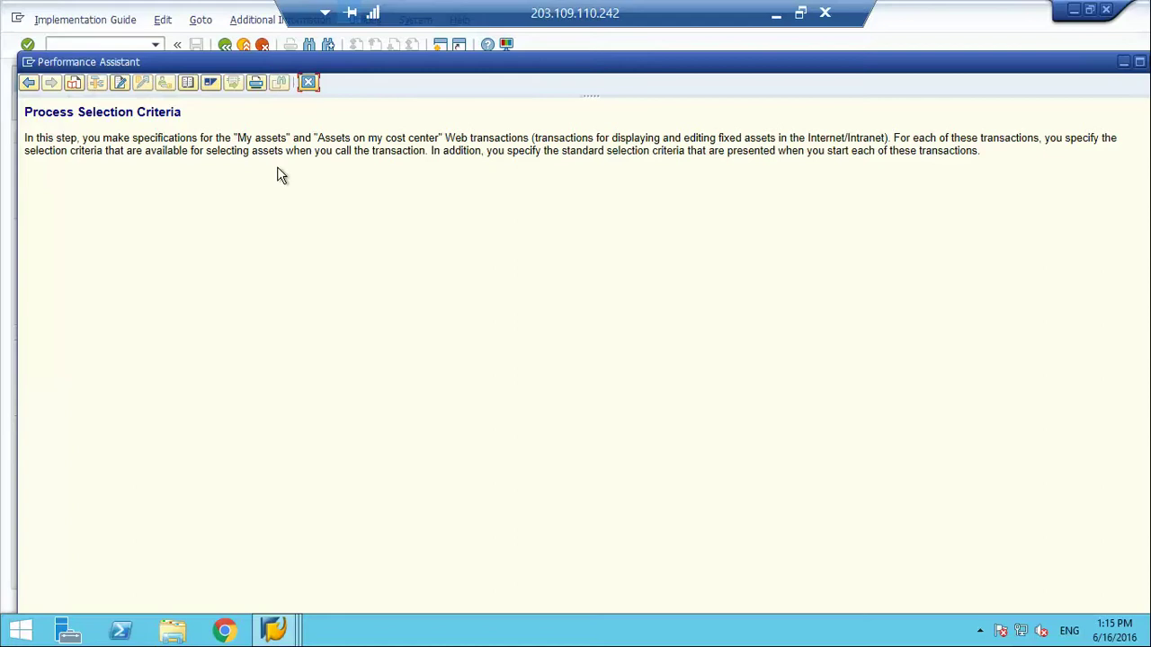
pyautogui.click(309, 82)
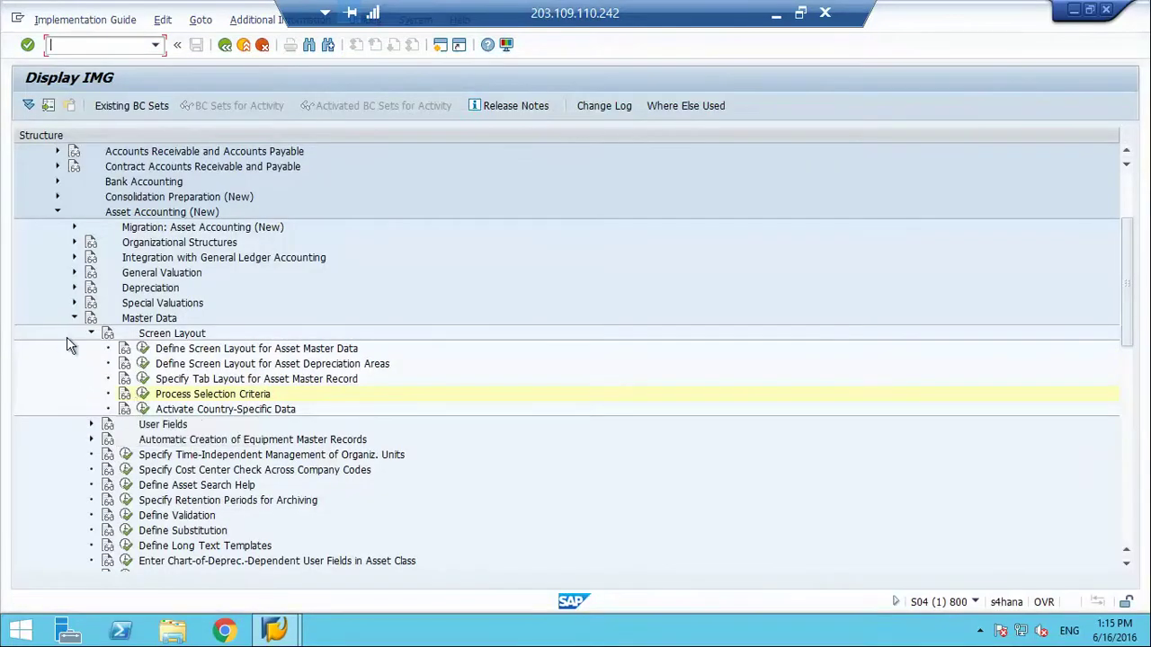
# Check the Activate Country-Specific Data settings for country JP and return to the implementation guide
pyautogui.click(143, 409)
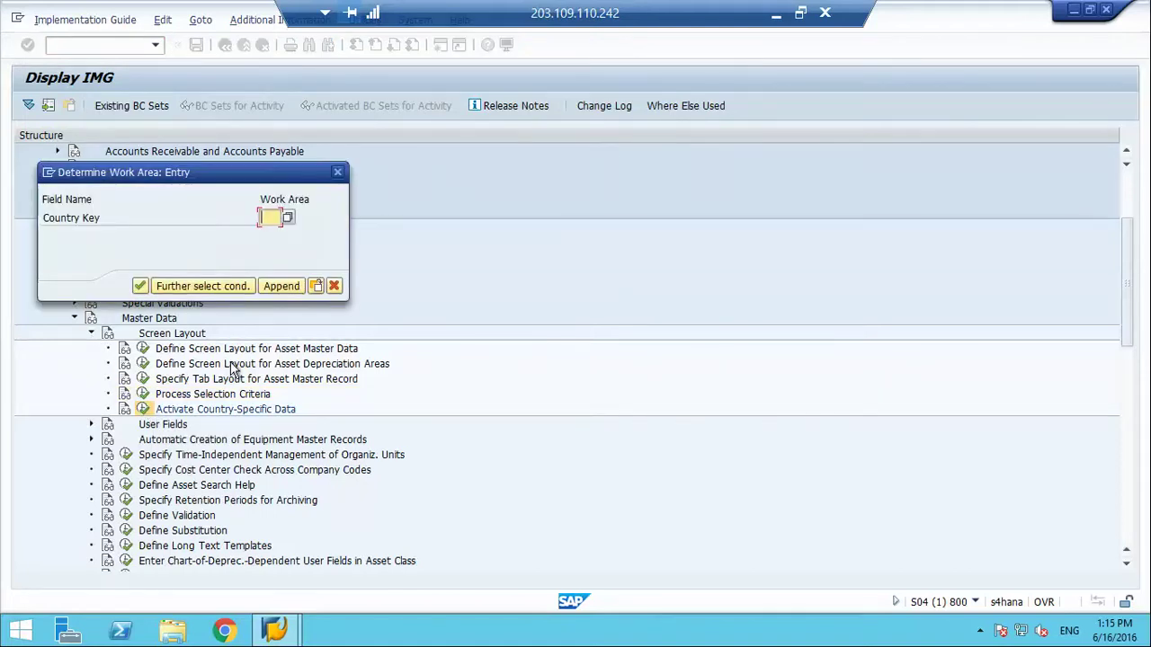
pyautogui.write('IN')
pyautogui.press('Return')
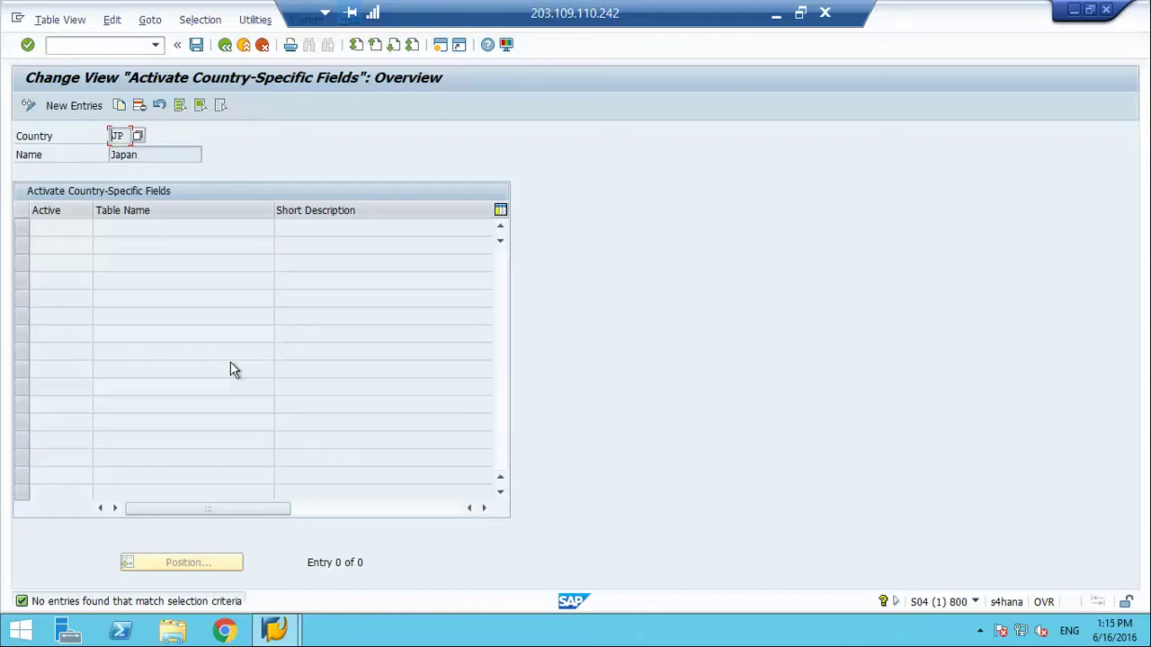
pyautogui.click(226, 46)
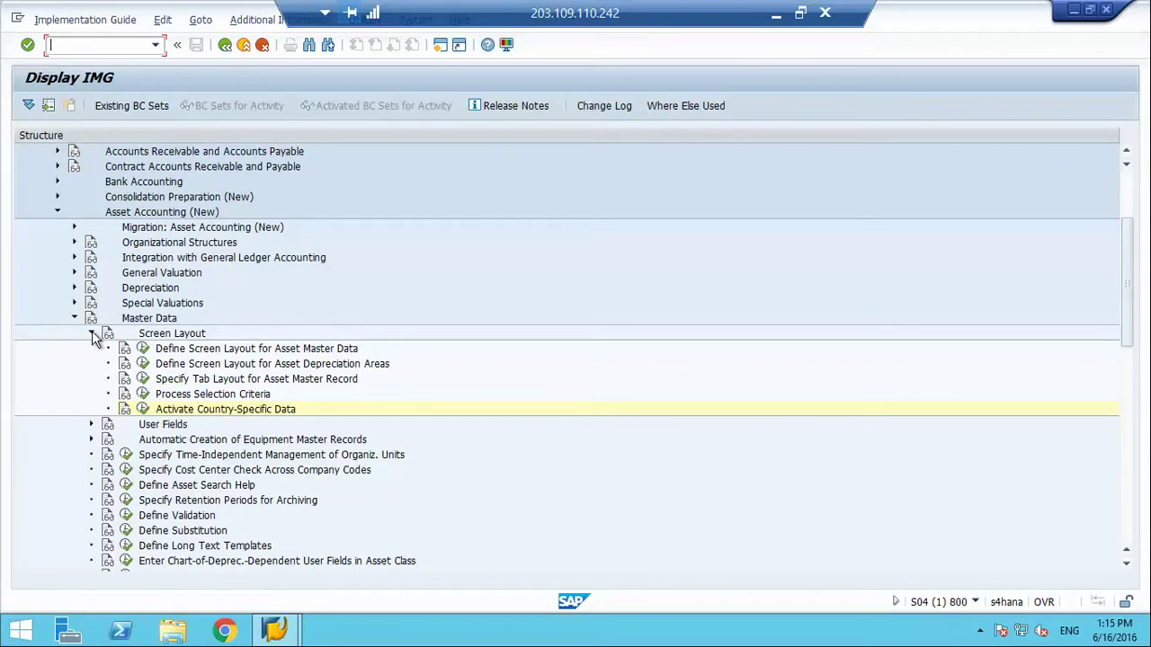
# Open Define 4-Character Evaluation Groups under User Fields and start a new entry for evaluation group number 1
pyautogui.click(93, 334)
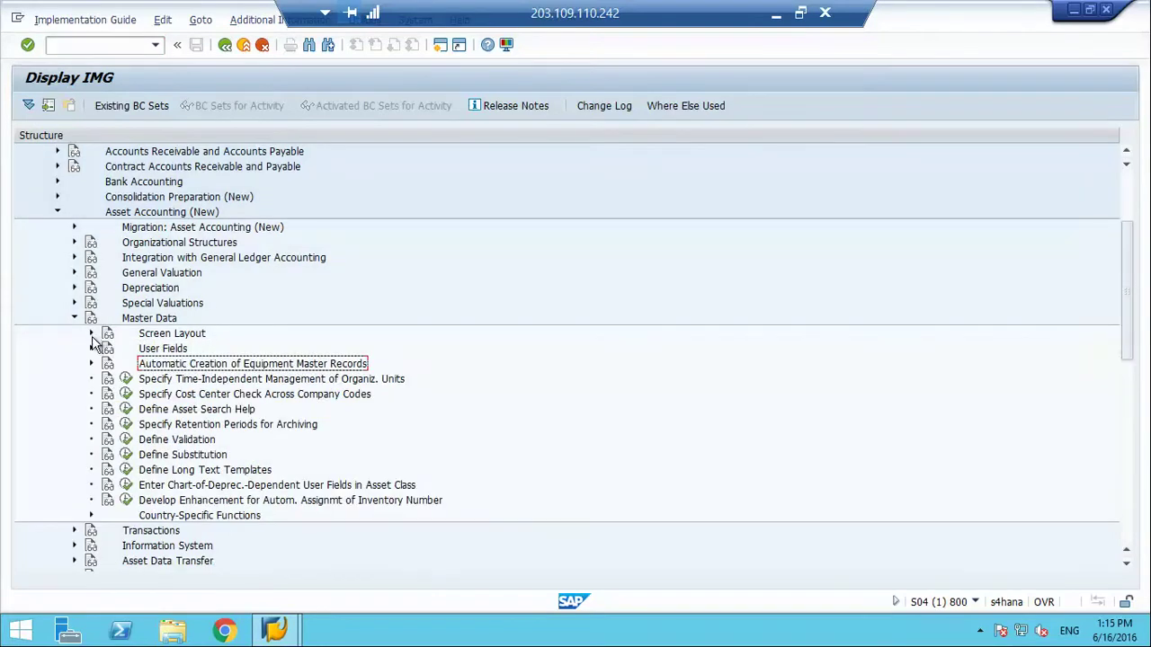
pyautogui.click(92, 349)
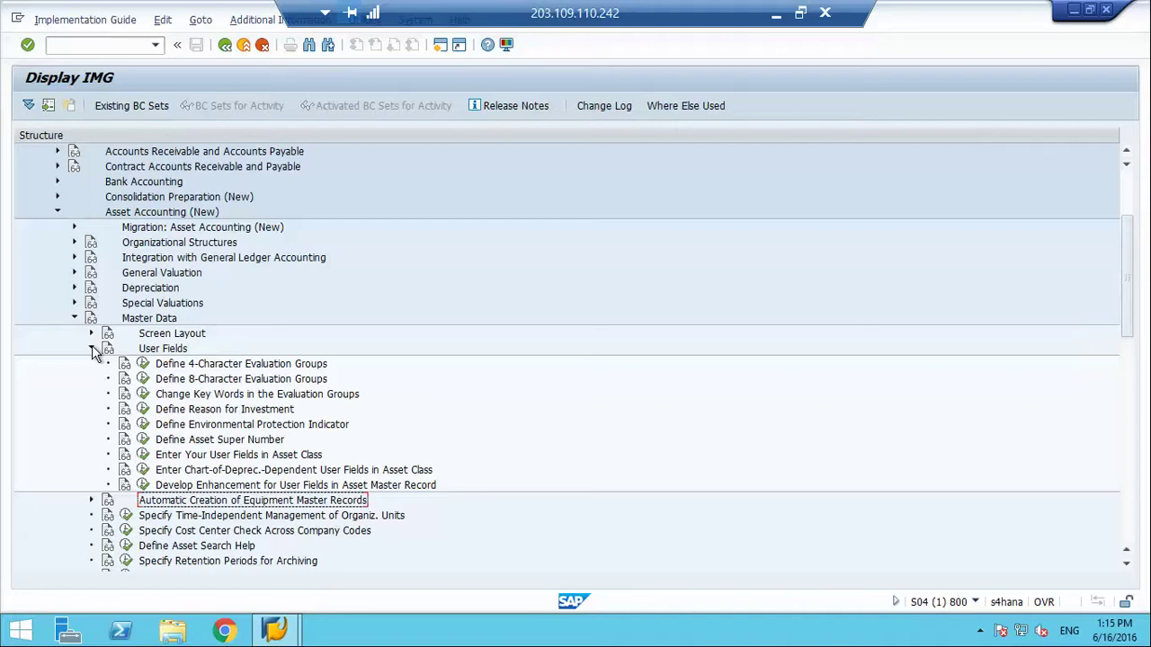
pyautogui.click(144, 364)
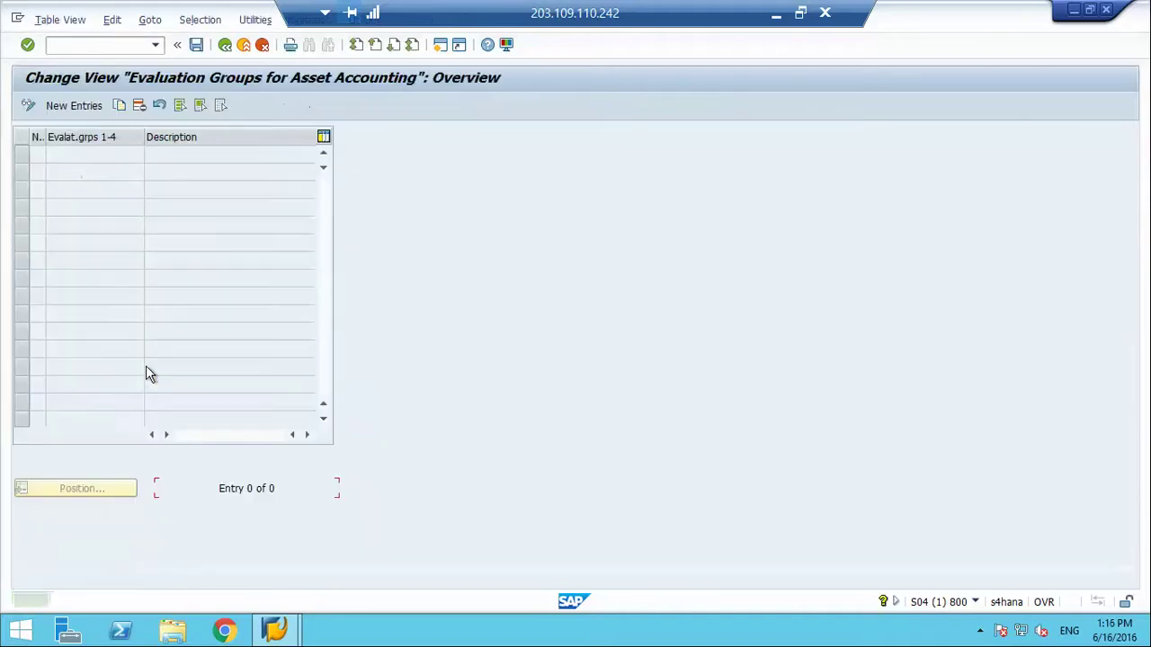
pyautogui.click(58, 106)
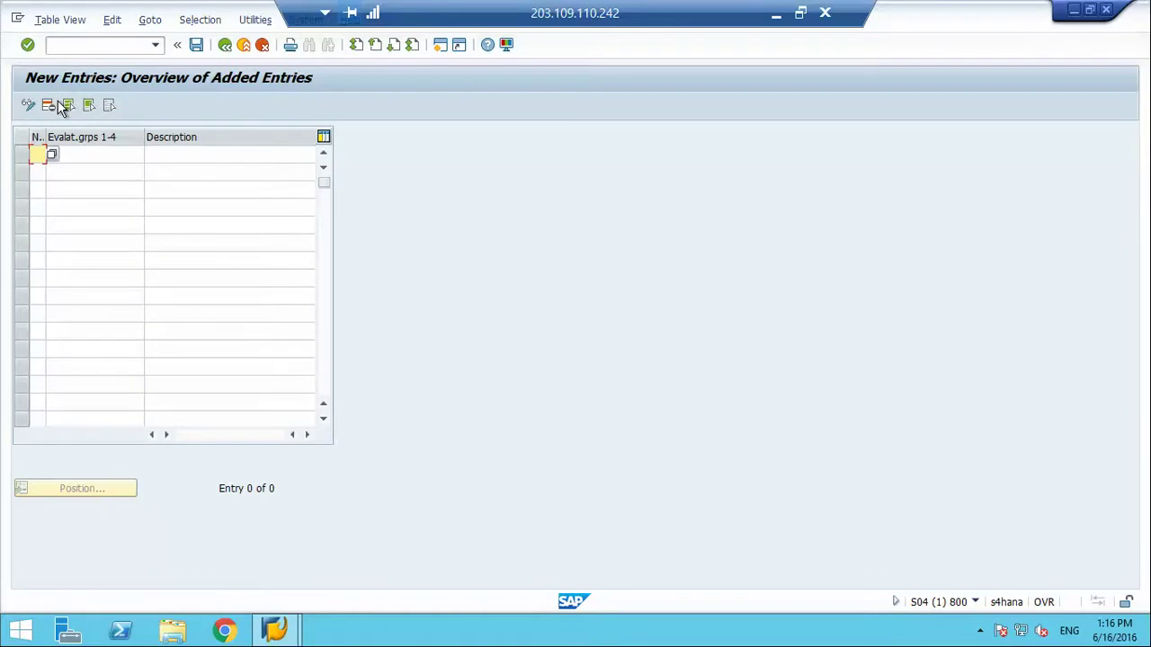
pyautogui.press('F4')
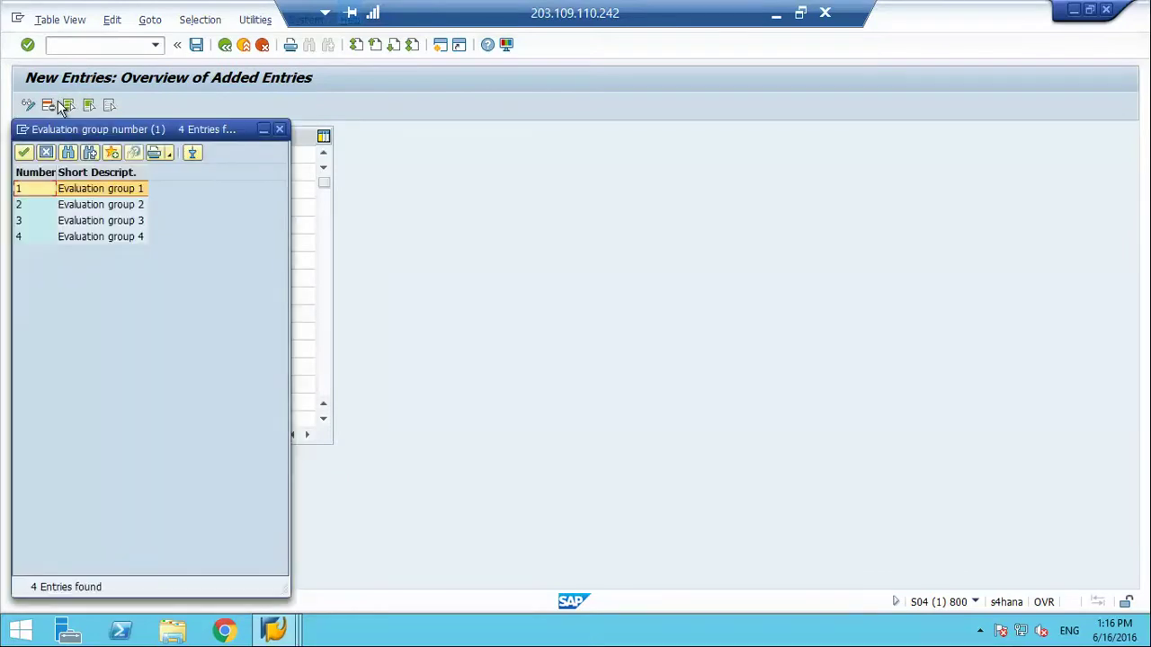
pyautogui.press('Escape')
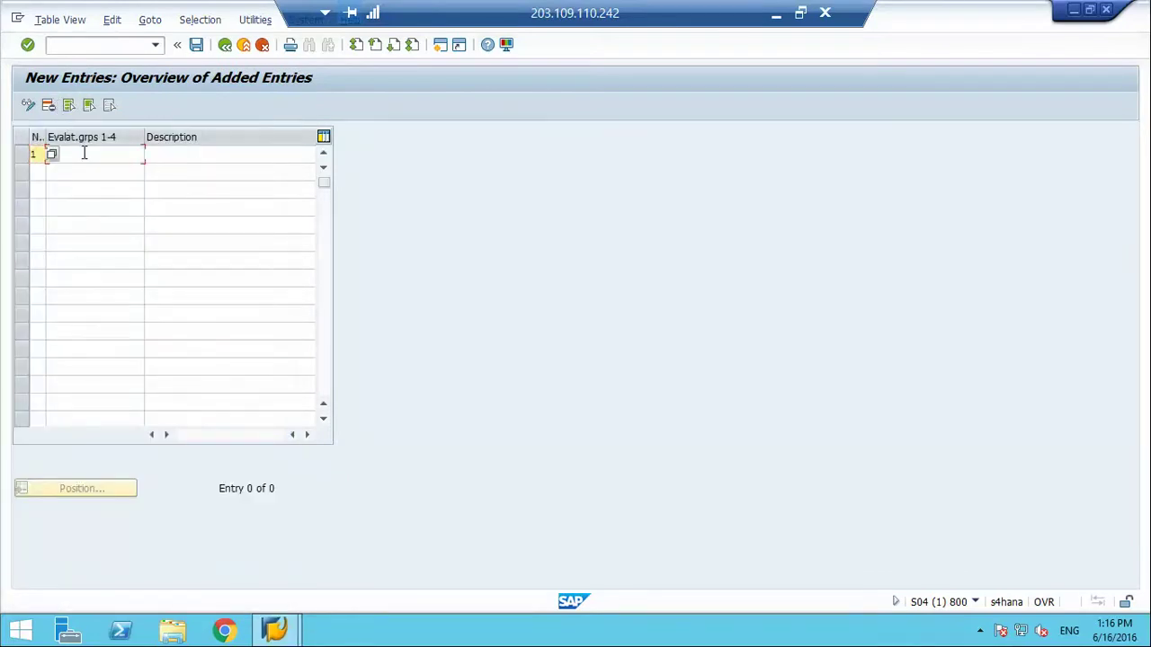
# Fill the first evaluation group entry with value NOR and description Normal Asset
pyautogui.click(84, 153)
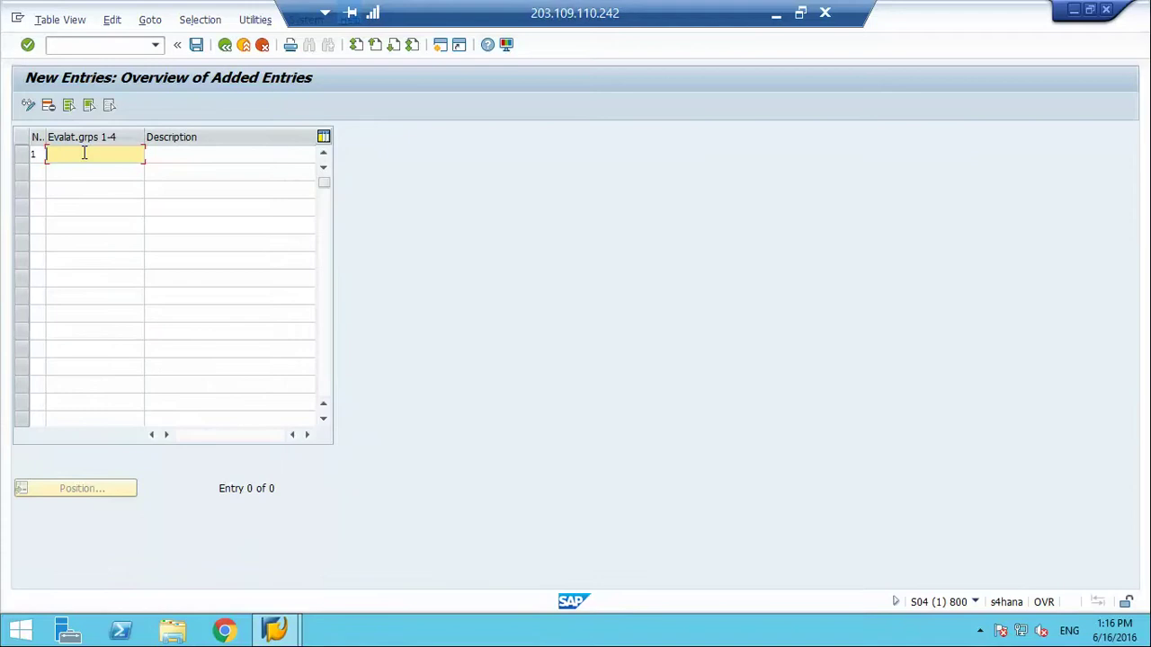
pyautogui.write('ssss')
pyautogui.press('BackSpace')
pyautogui.press('BackSpace')
pyautogui.press('BackSpace')
pyautogui.press('BackSpace')
pyautogui.write('NOR')
pyautogui.click(205, 154)
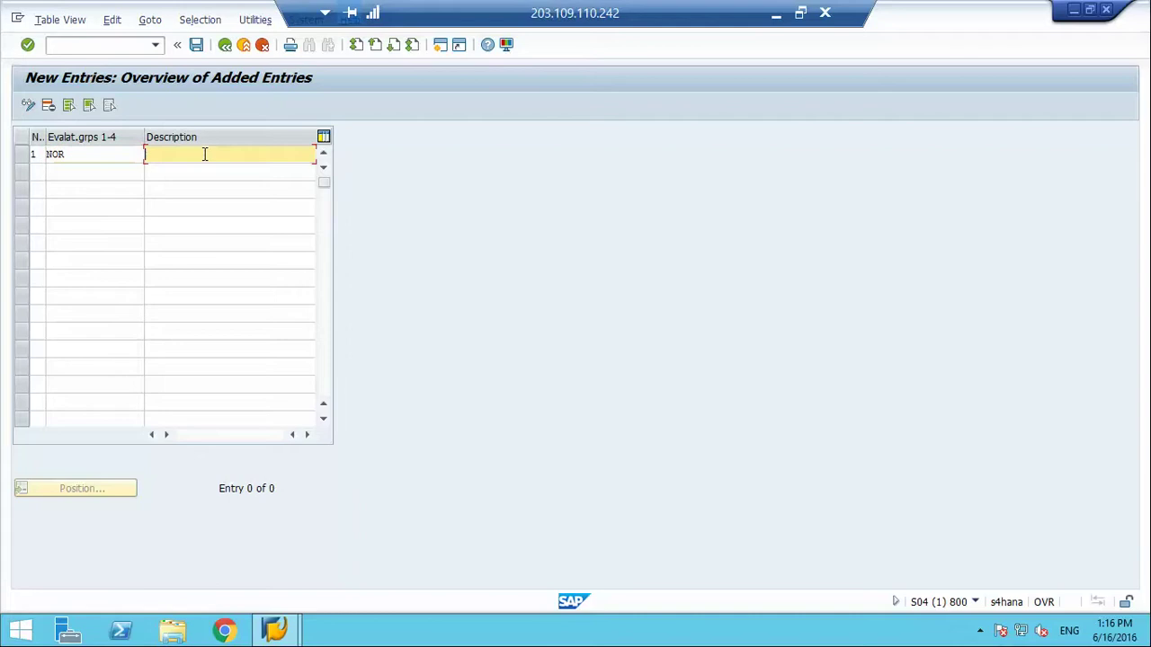
pyautogui.write('Normal Asset')
# Add a second entry for evaluation group number 1 with value INT and description Intangibles
pyautogui.click(38, 175)
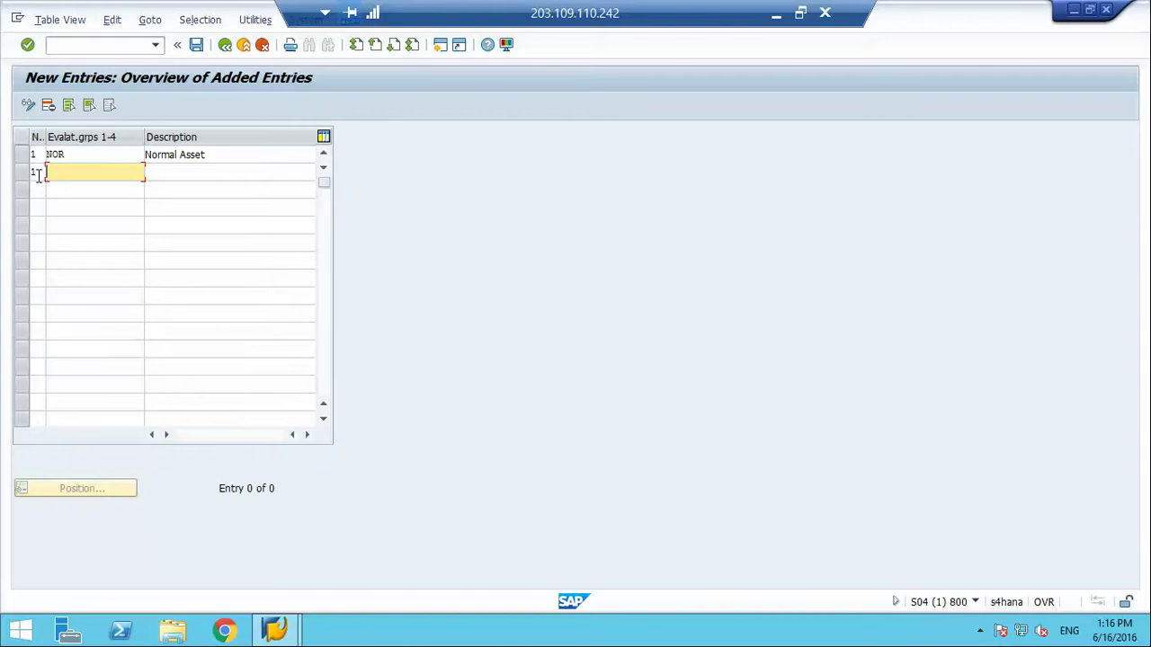
pyautogui.write('I')
pyautogui.press('BackSpace')
pyautogui.write('INT')
pyautogui.press('Tab')
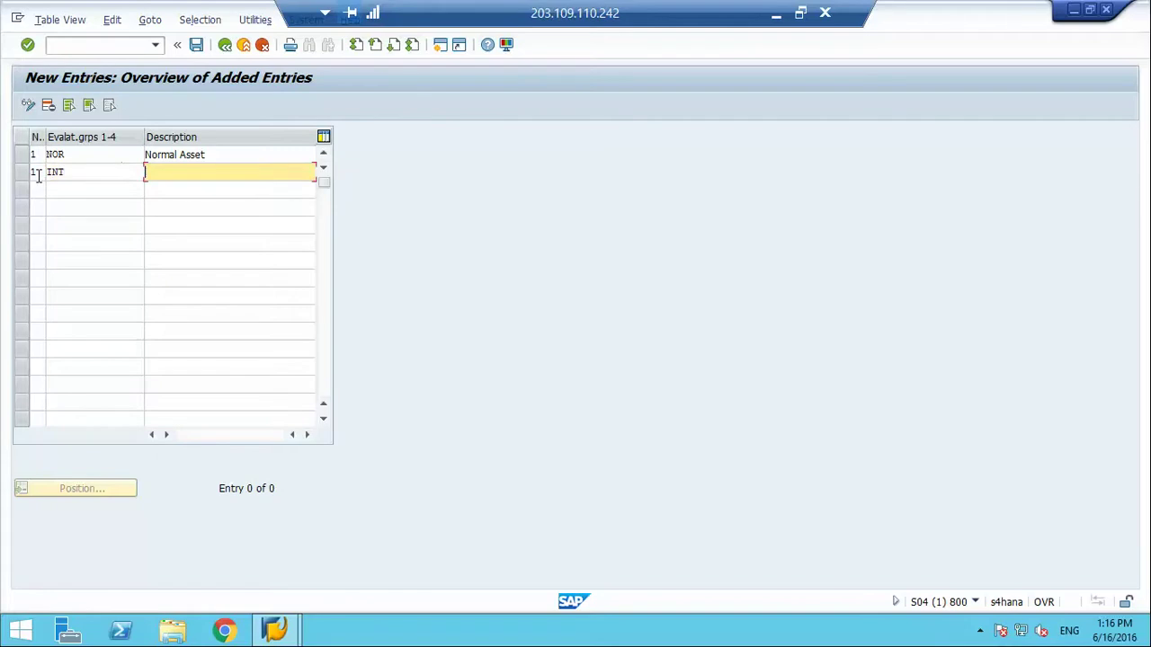
pyautogui.write('Intangib')
pyautogui.write('es')
pyautogui.press('BackSpace')
pyautogui.press('BackSpace')
pyautogui.write('les')
# Add a third entry for evaluation group number 1 with value AUC and description AUCs
pyautogui.click(40, 190)
pyautogui.write('1')
pyautogui.press('Tab')
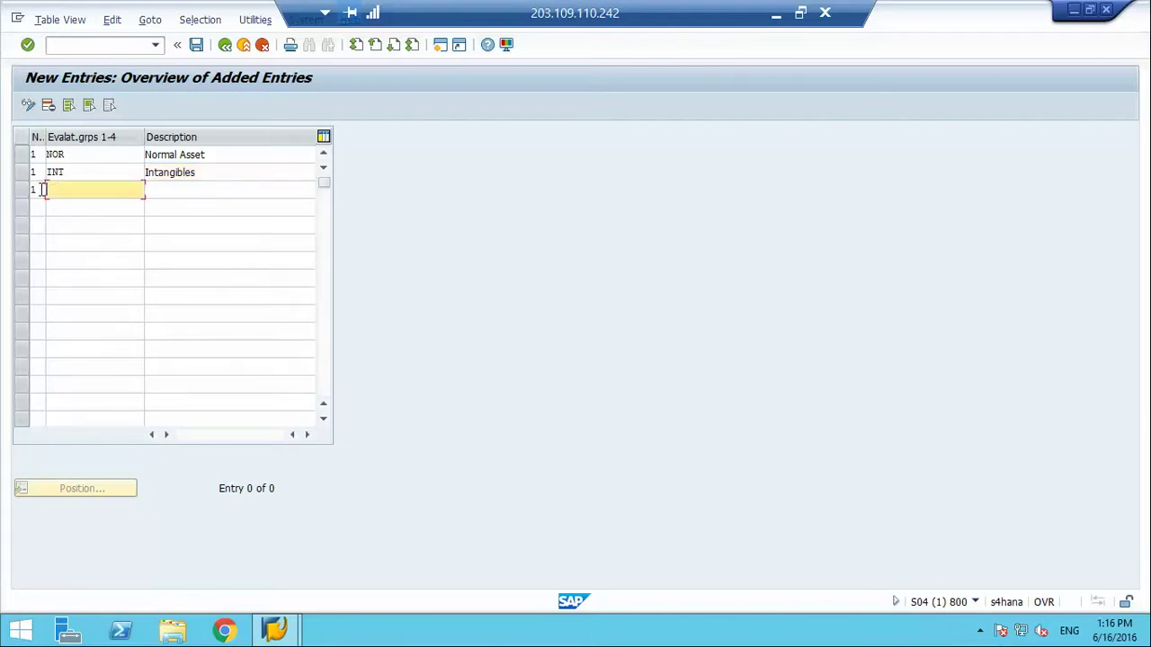
pyautogui.write('AUC')
pyautogui.press('Tab')
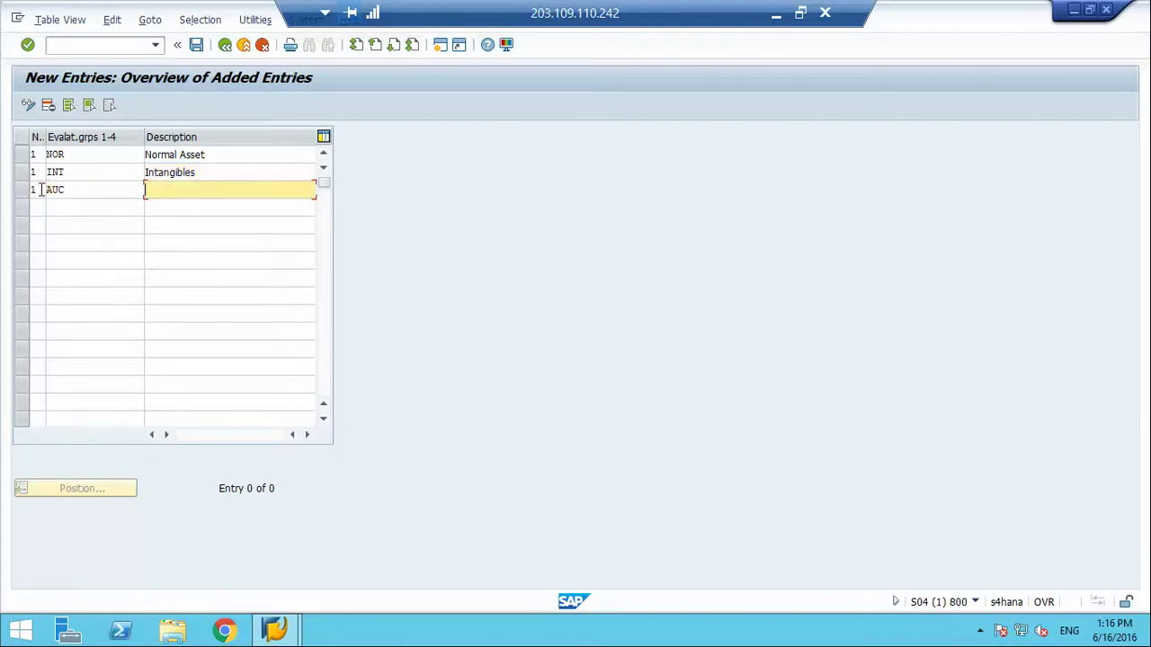
pyautogui.write('AUCs')
# Add a fourth entry for evaluation group number 1 with value PRE and description Prepaids, and save the entries
pyautogui.click(32, 206)
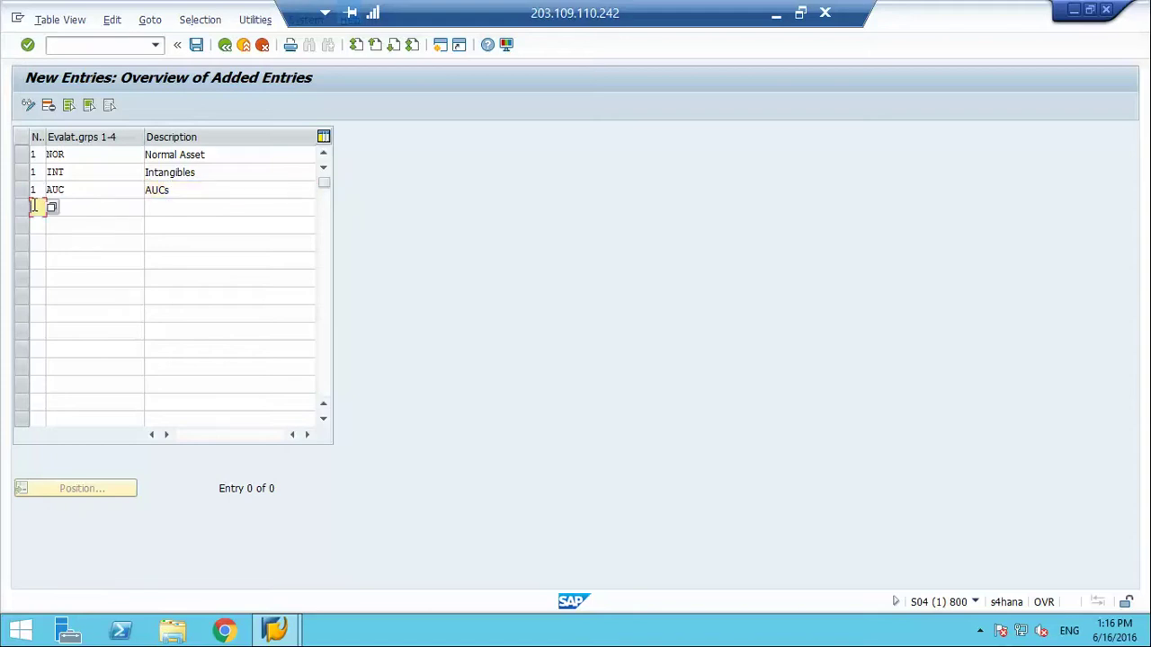
pyautogui.write('1')
pyautogui.press('Tab')
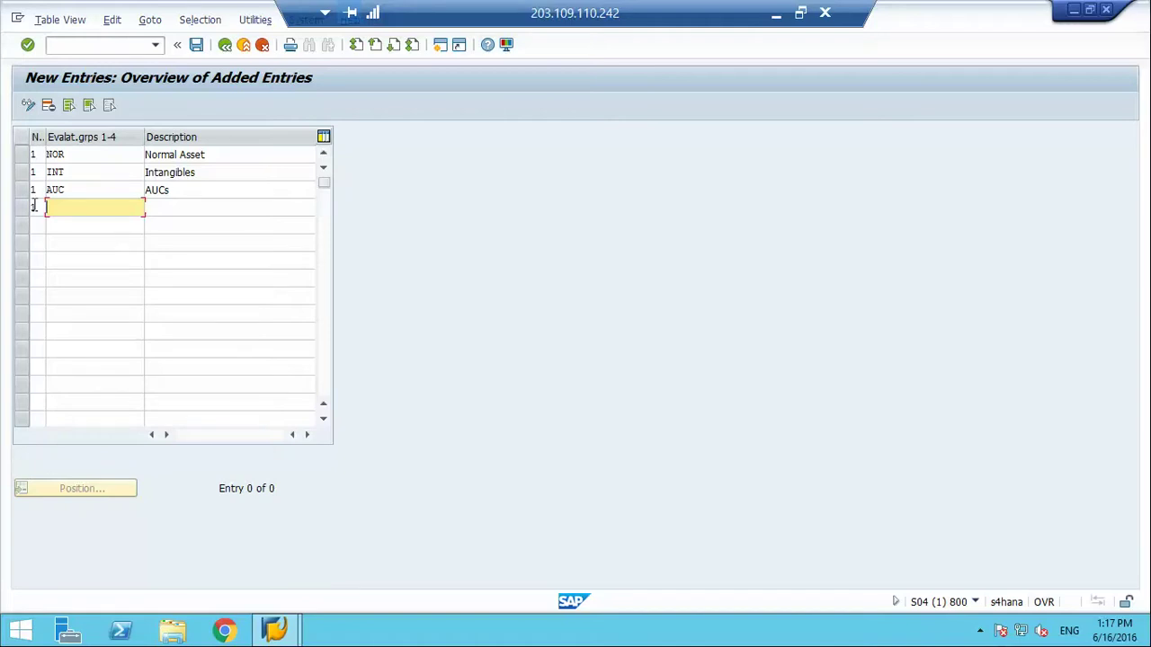
pyautogui.write('PRE')
pyautogui.press('Tab')
pyautogui.write('Prepaids')
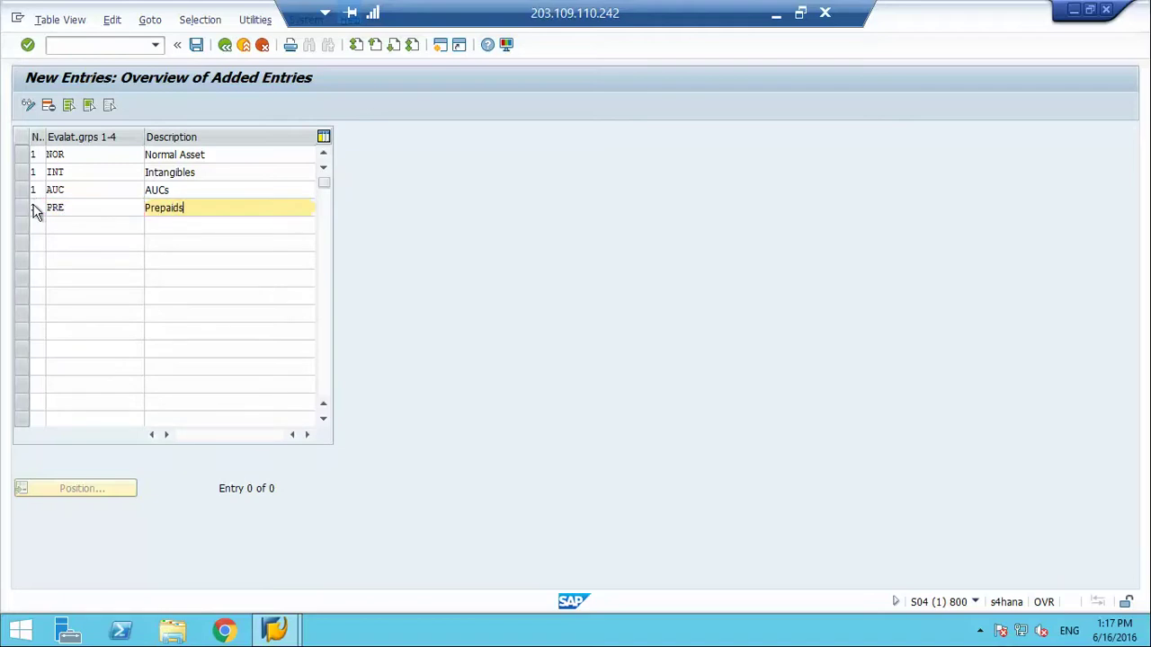
pyautogui.press('Return')
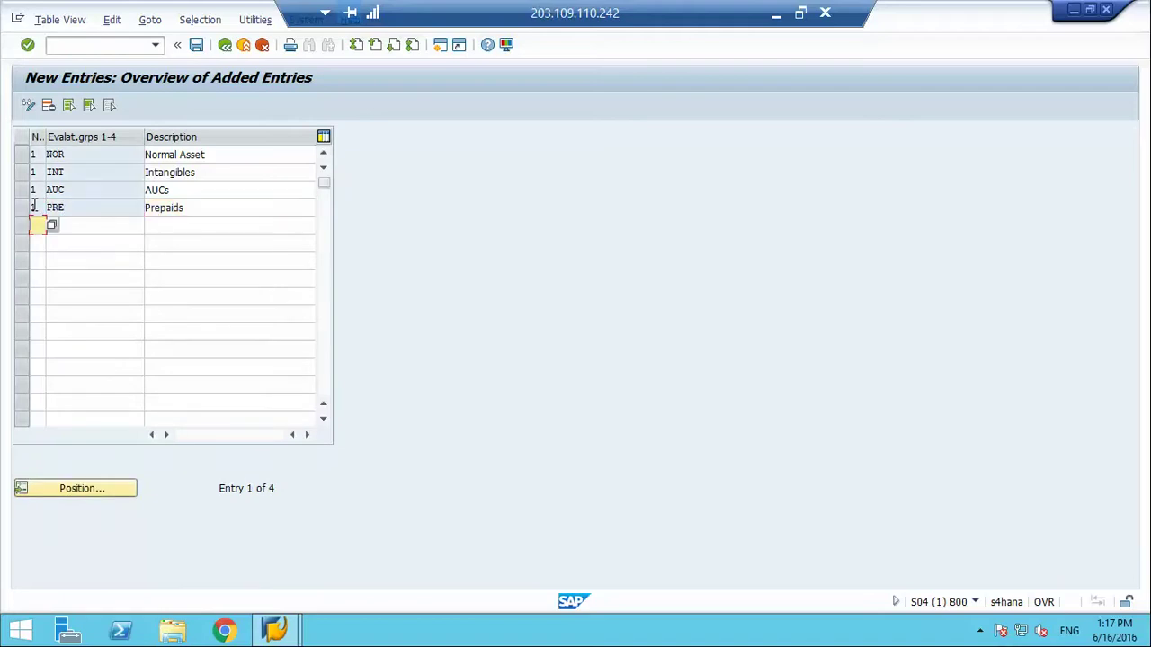
pyautogui.hotkey('ctrl', 's')
pyautogui.press('Return')
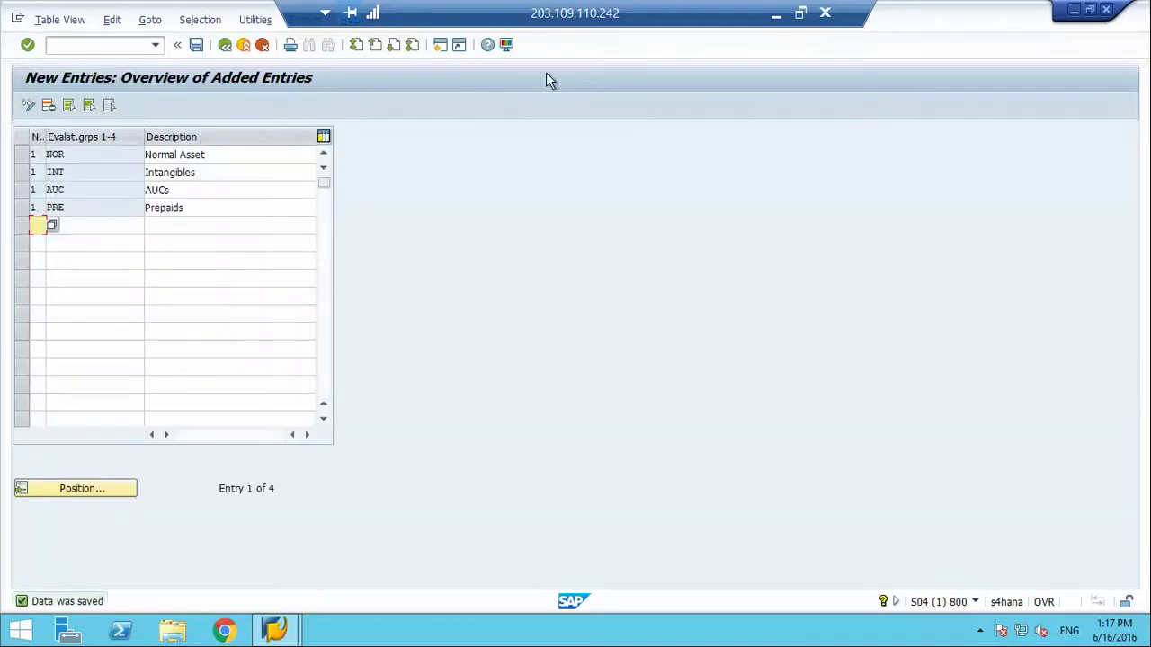
# Start transaction AS01 in a new session and try to create an asset in class ZAA001 for company code AA01
pyautogui.click(440, 47)
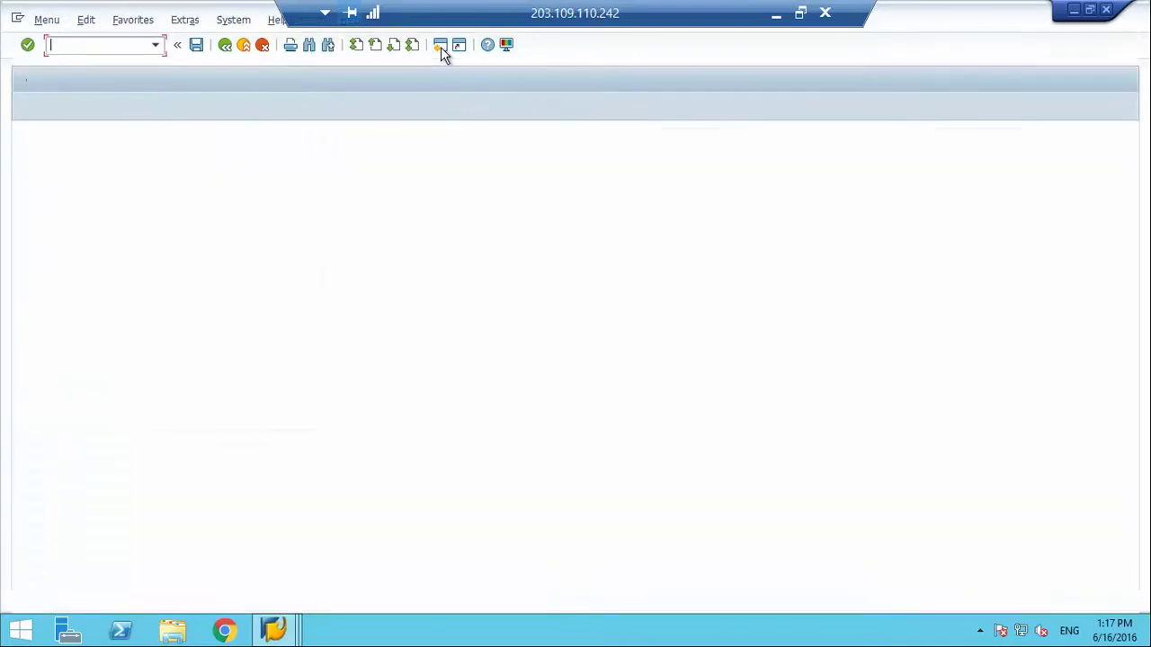
pyautogui.write('as01')
pyautogui.press('Return')
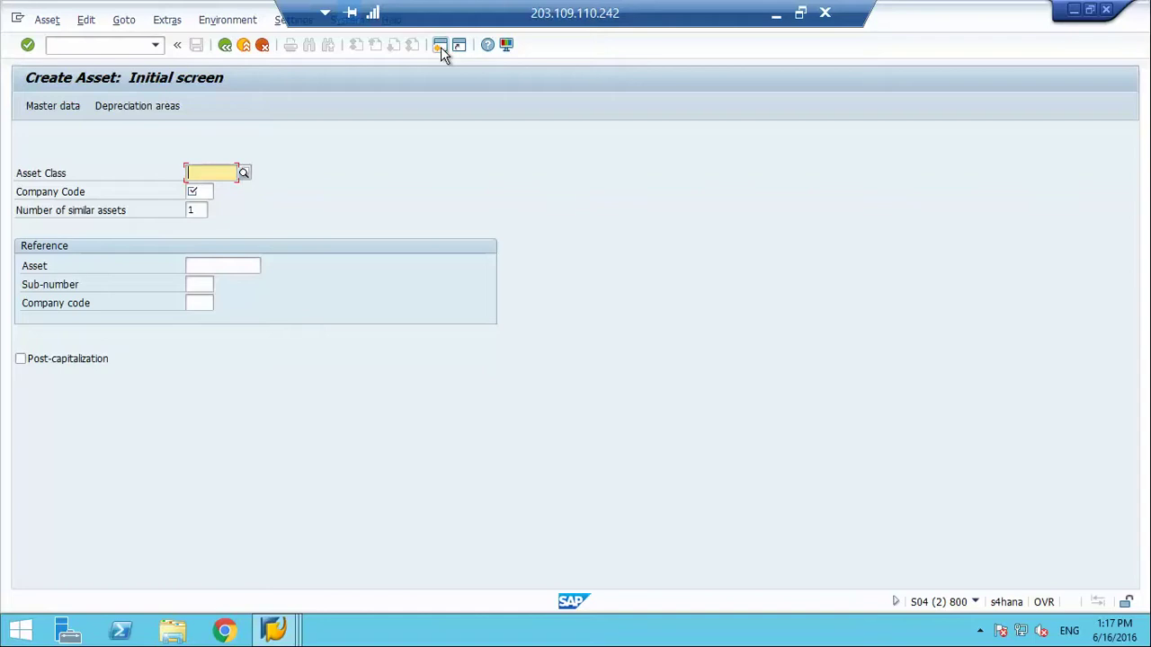
pyautogui.press('Down')
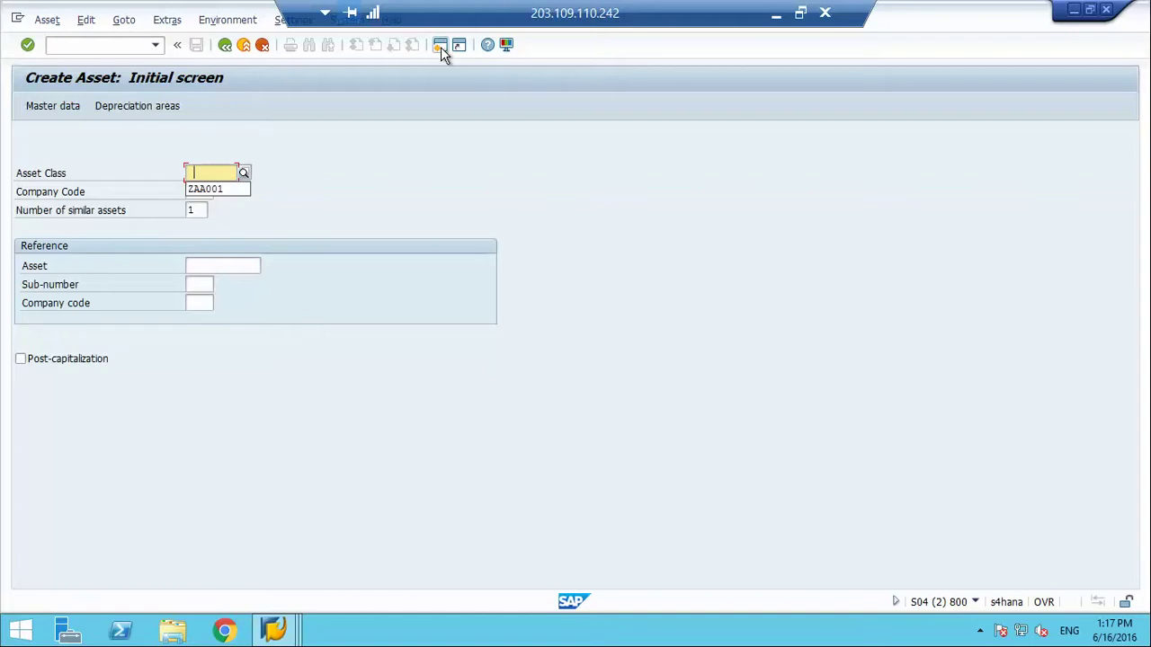
pyautogui.press('Down')
pyautogui.press('Tab')
pyautogui.press('Tab')
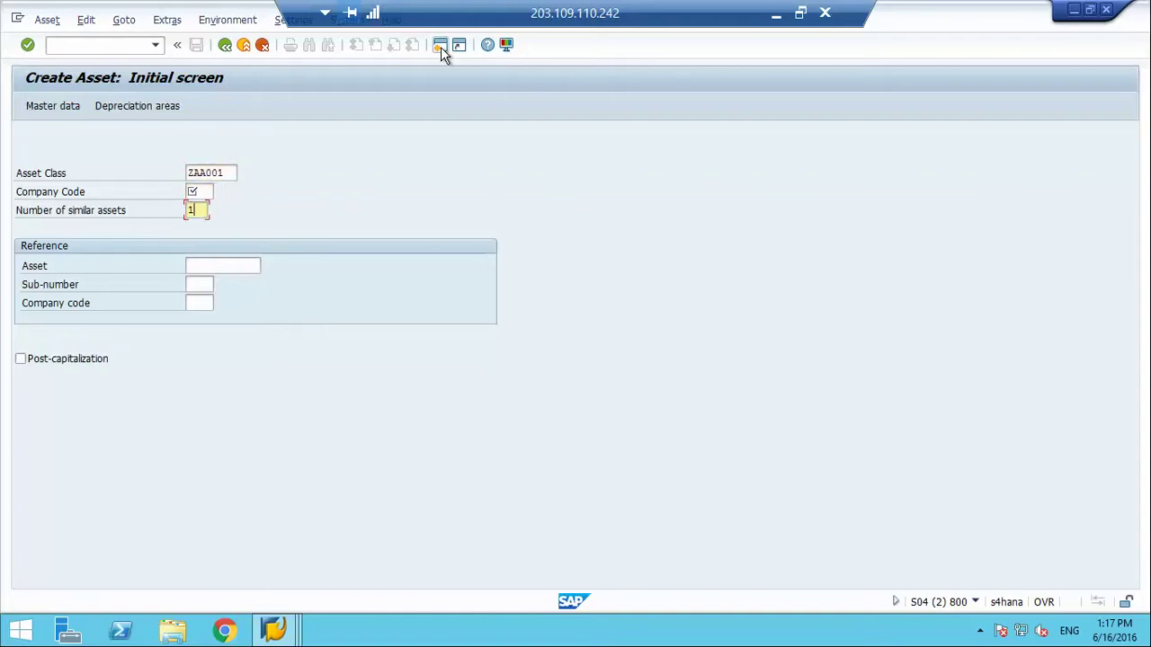
pyautogui.hotkey('shift', 'Tab')
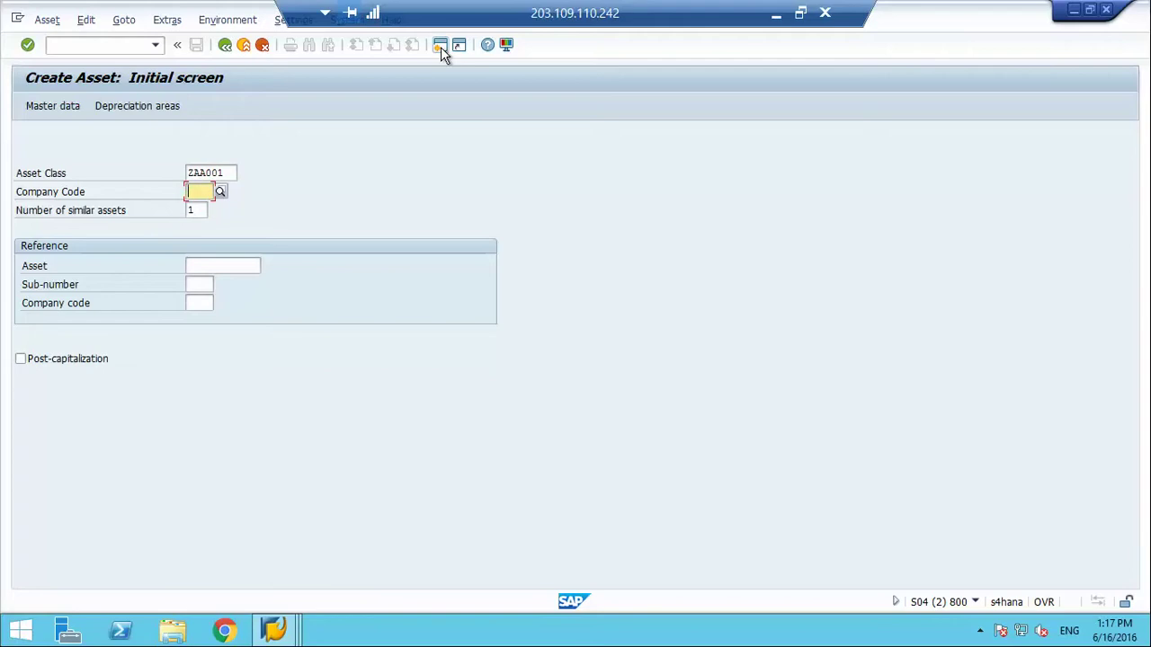
pyautogui.write('AA01')
pyautogui.press('Return')
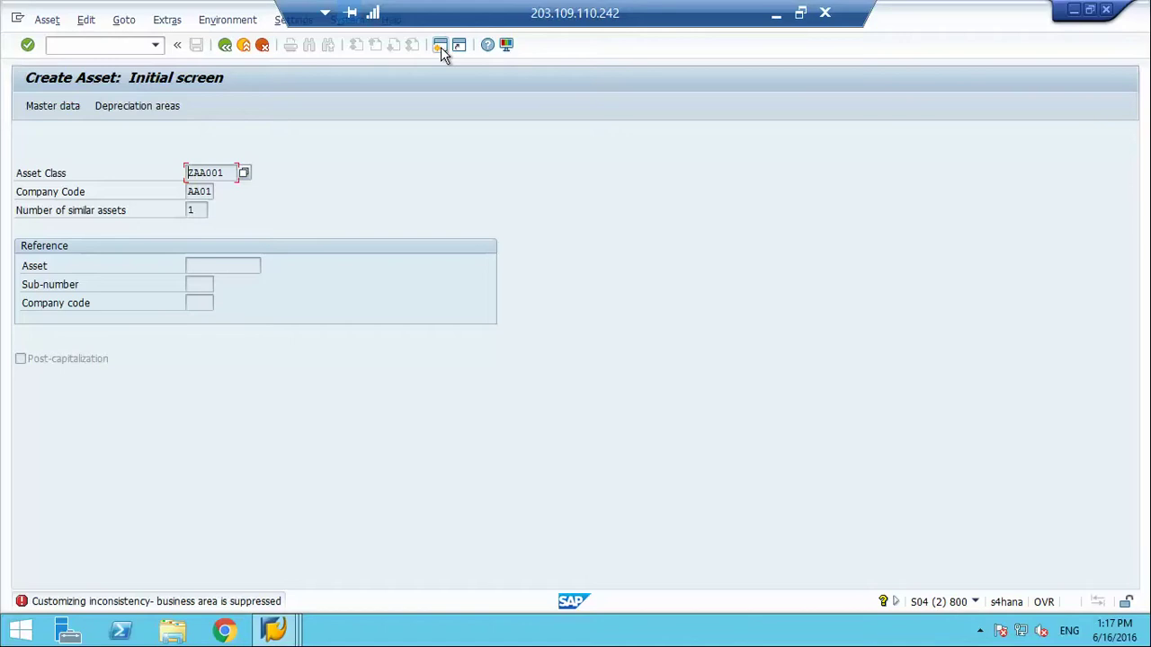
# Return to the implementation guide session and open the Define Screen Layout for Asset Master Data activity
pyautogui.hotkey('alt', 'Tab')
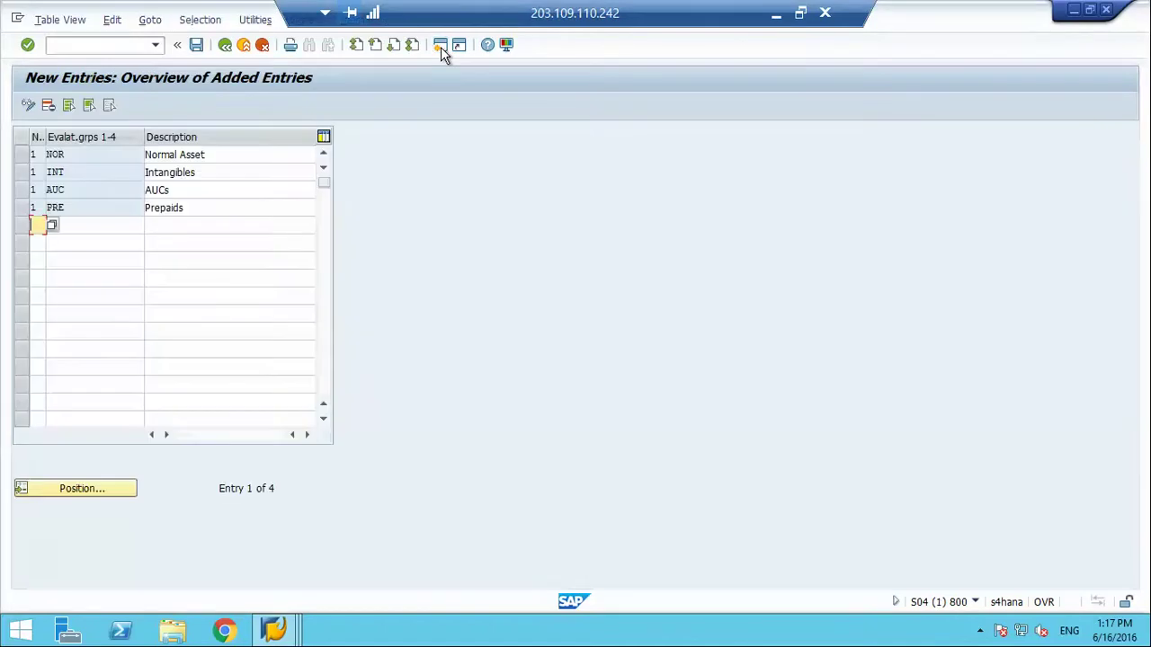
pyautogui.click(229, 45)
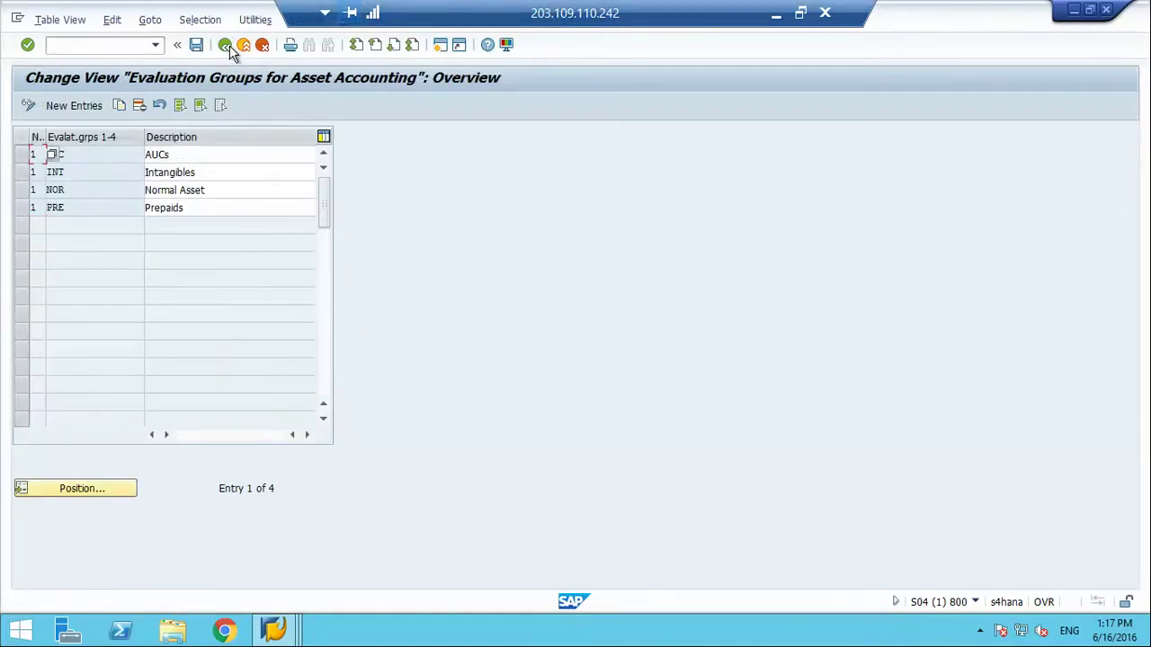
pyautogui.click(229, 45)
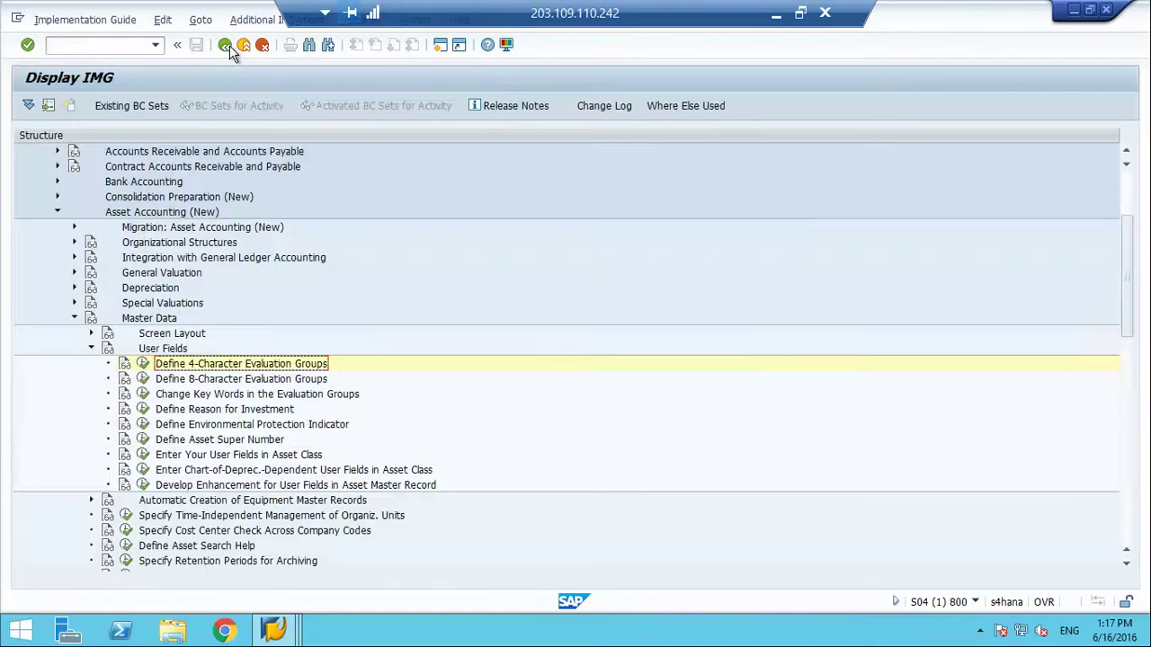
pyautogui.click(91, 333)
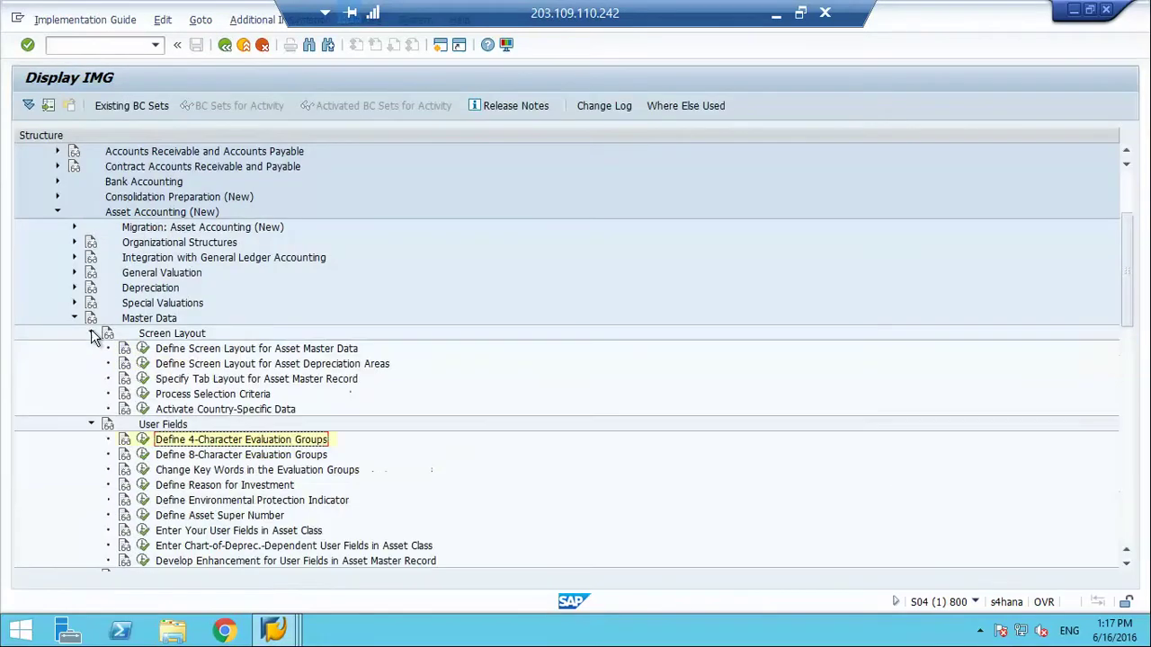
pyautogui.click(143, 349)
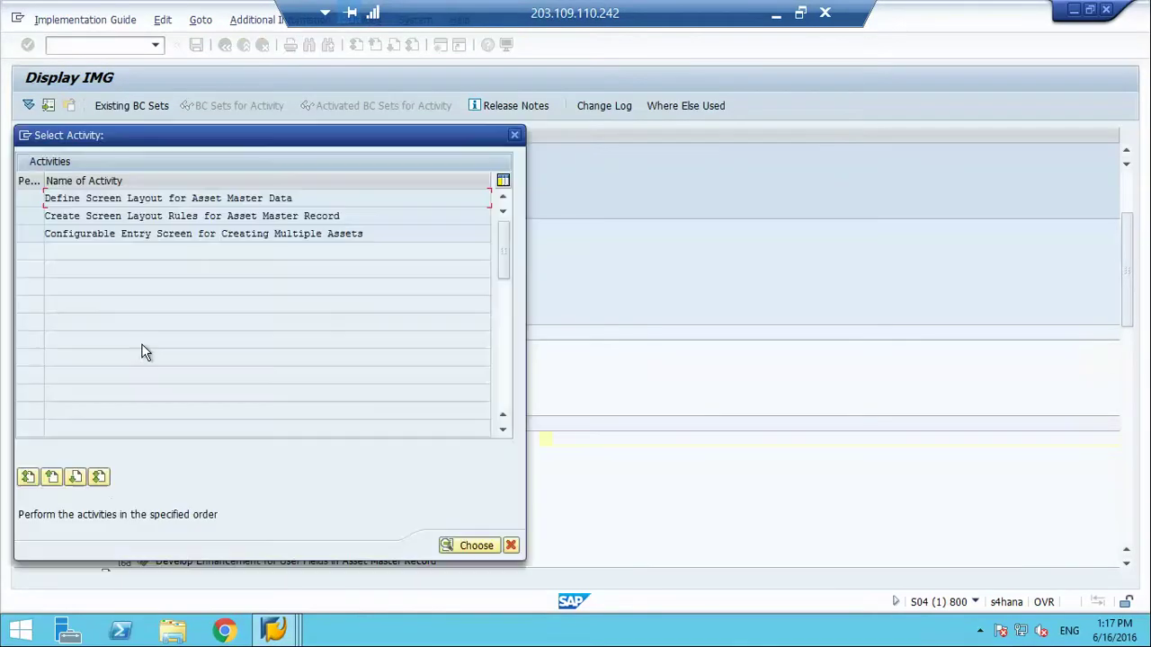
pyautogui.doubleClick(144, 196)
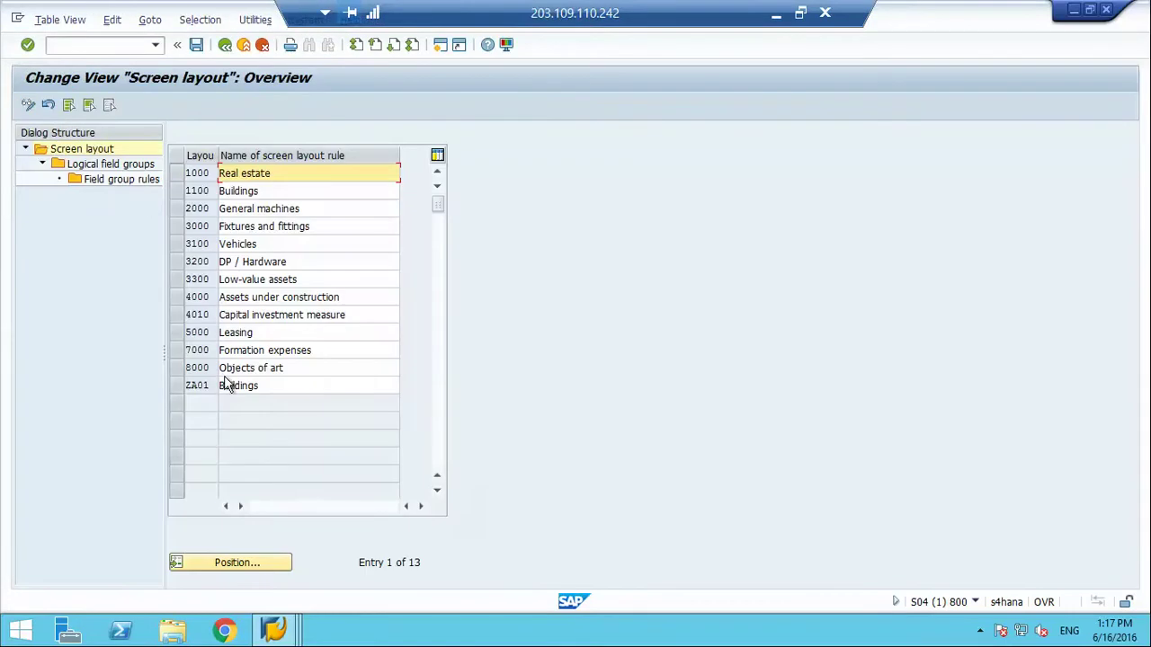
# Make Business area optional in screen layout ZA01's Time-dependent data rules, save to the FA configuration # 1 request, and return to the asset creation session
pyautogui.click(175, 385)
pyautogui.doubleClick(123, 169)
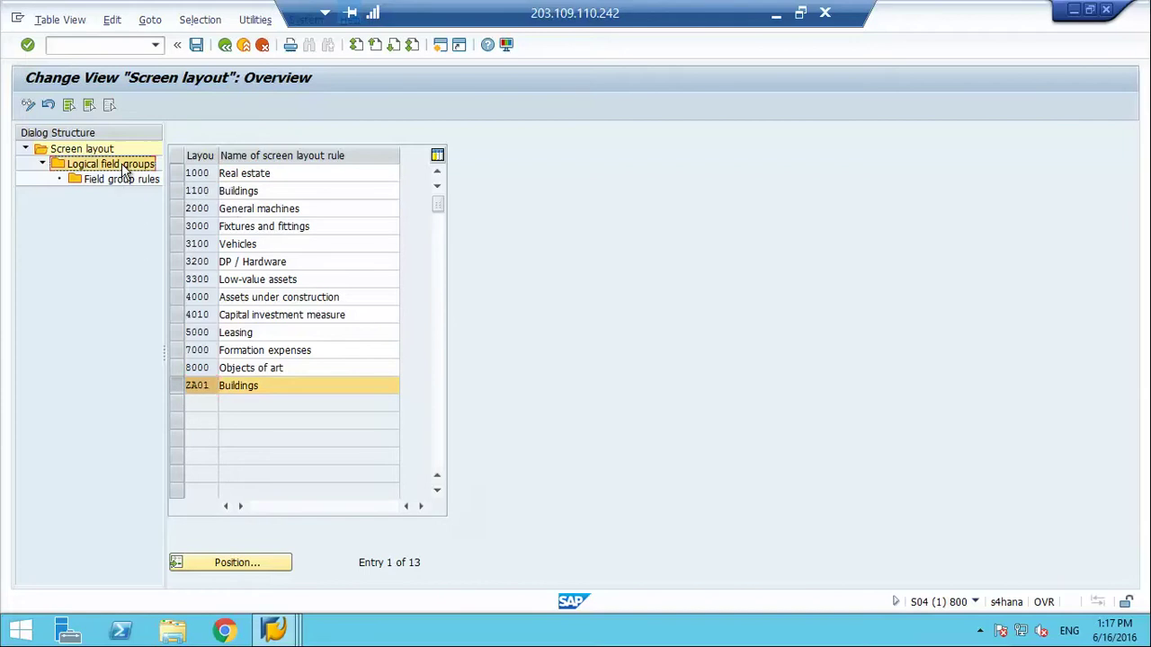
pyautogui.click(176, 208)
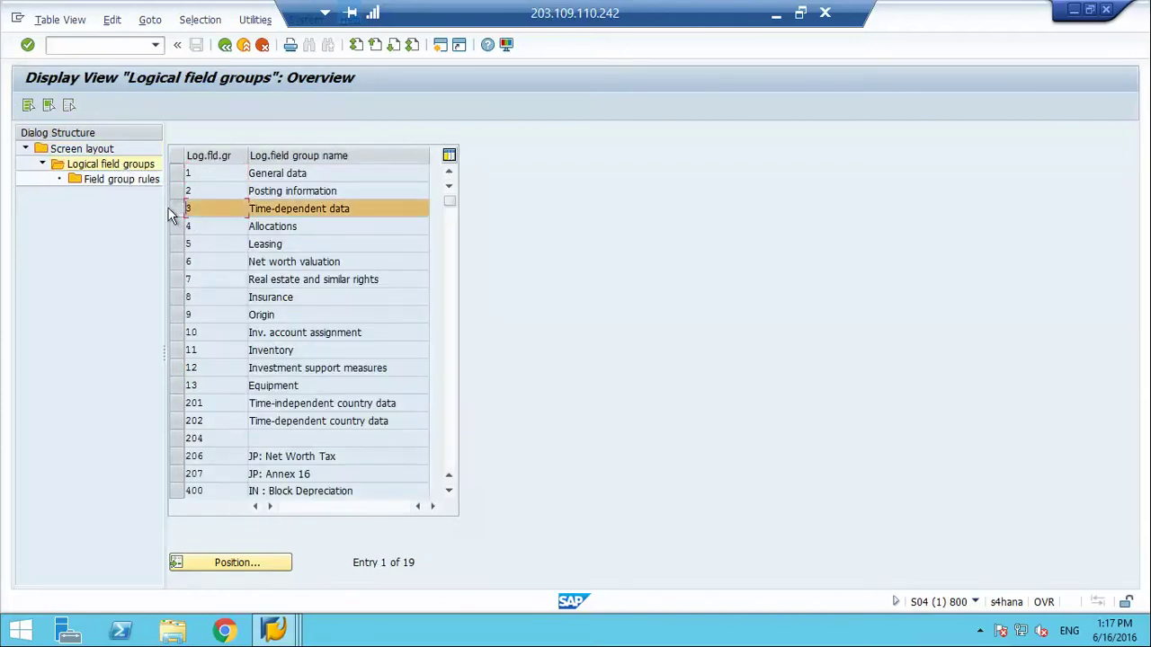
pyautogui.doubleClick(123, 179)
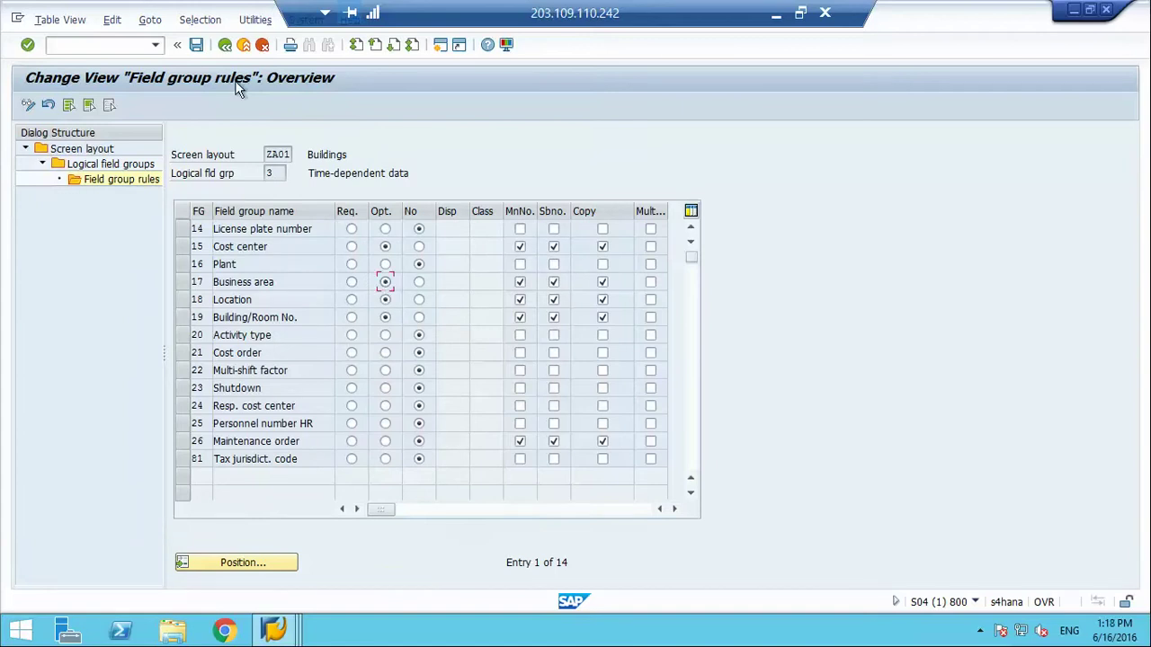
pyautogui.click(200, 49)
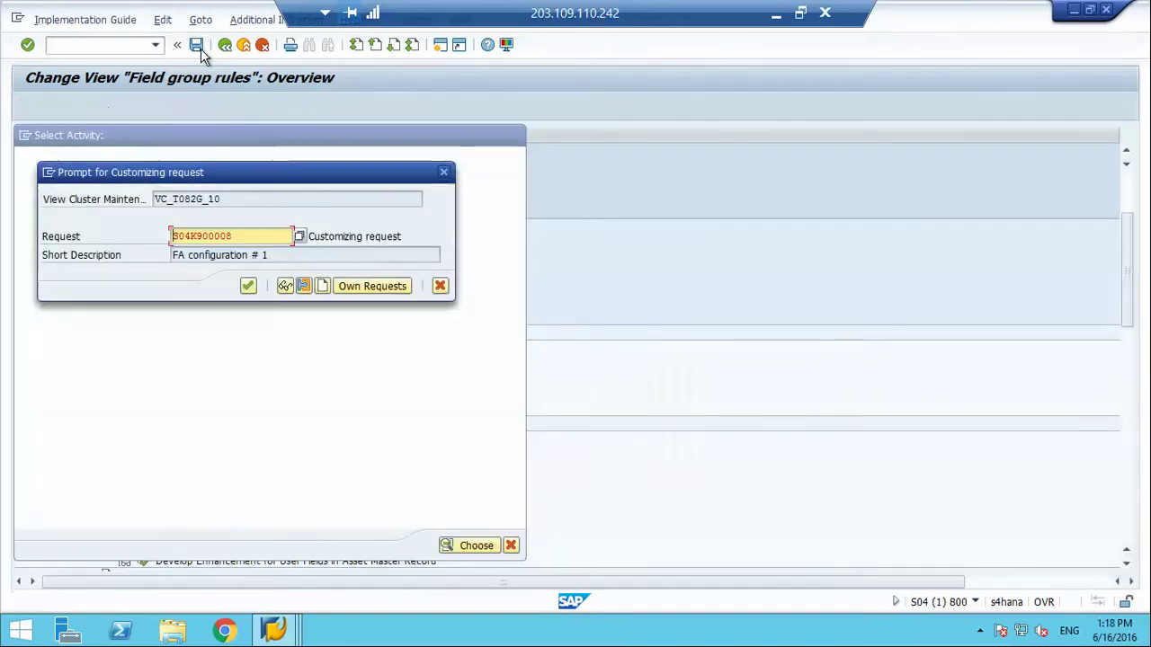
pyautogui.press('Return')
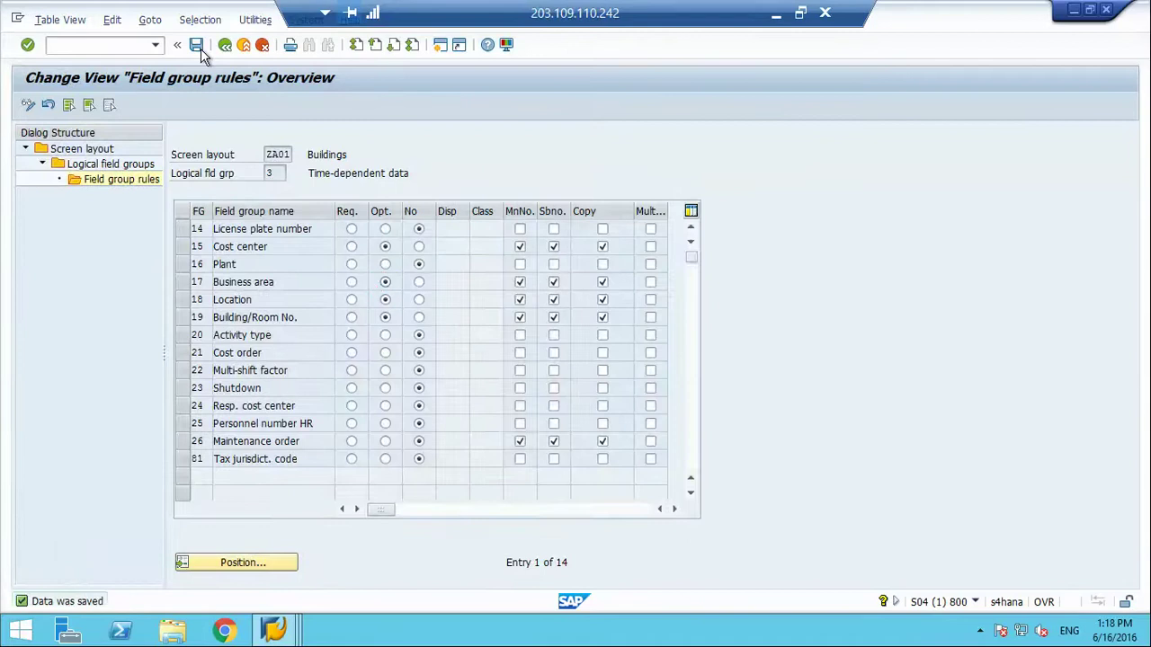
pyautogui.hotkey('alt', 'Tab')
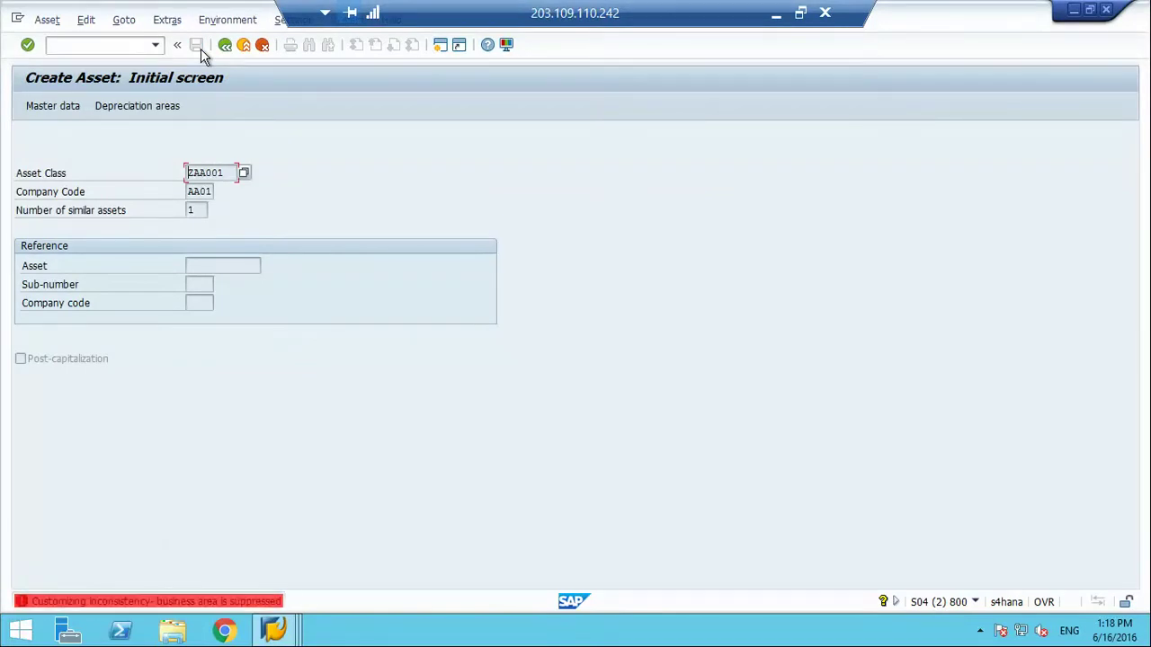
# Cancel the stalled asset creation, restart AS01 for class ZAA001 in company code AA01, and describe the asset as bbb
pyautogui.click(261, 47)
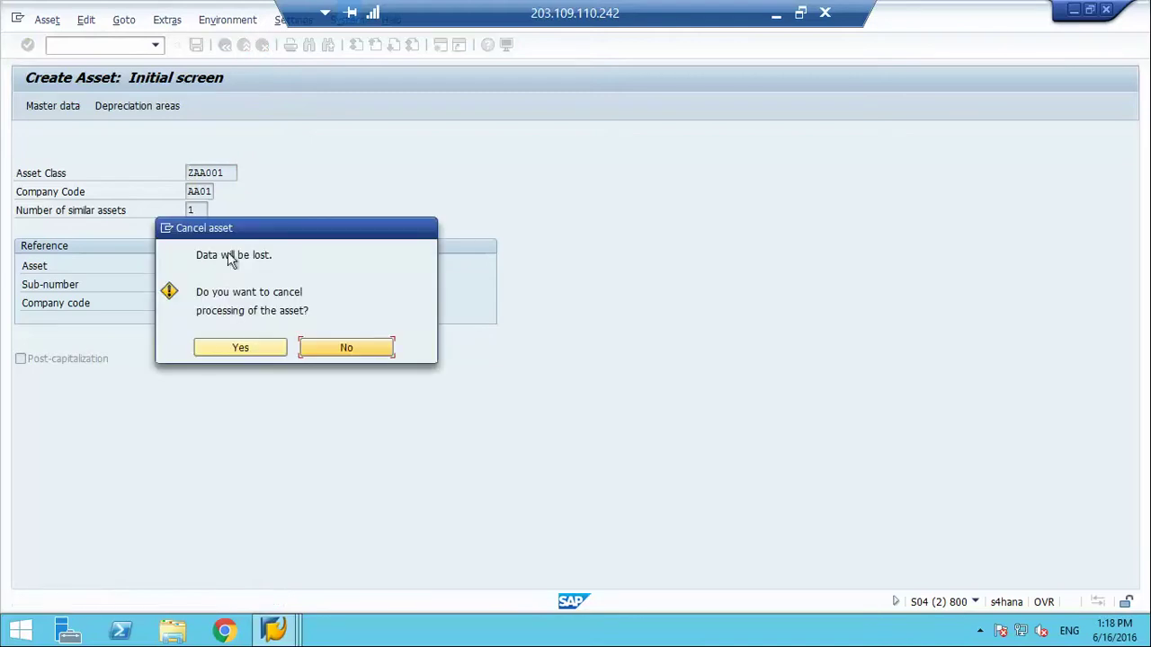
pyautogui.click(202, 352)
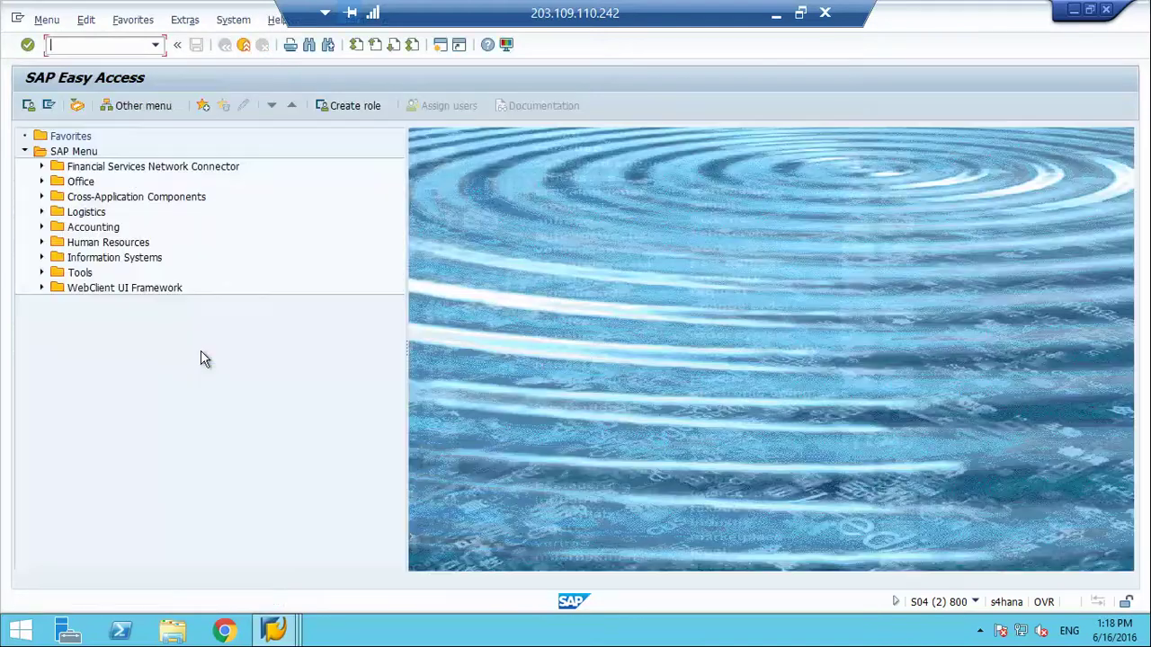
pyautogui.write('as01')
pyautogui.press('Return')
pyautogui.press('Return')
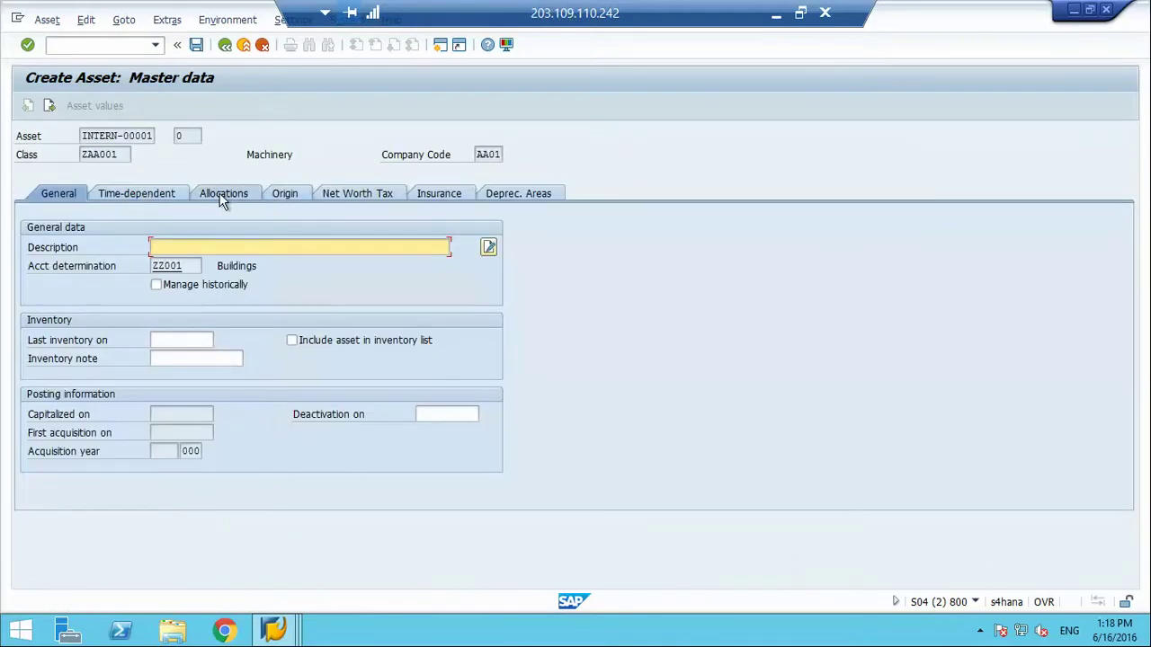
pyautogui.click(166, 190)
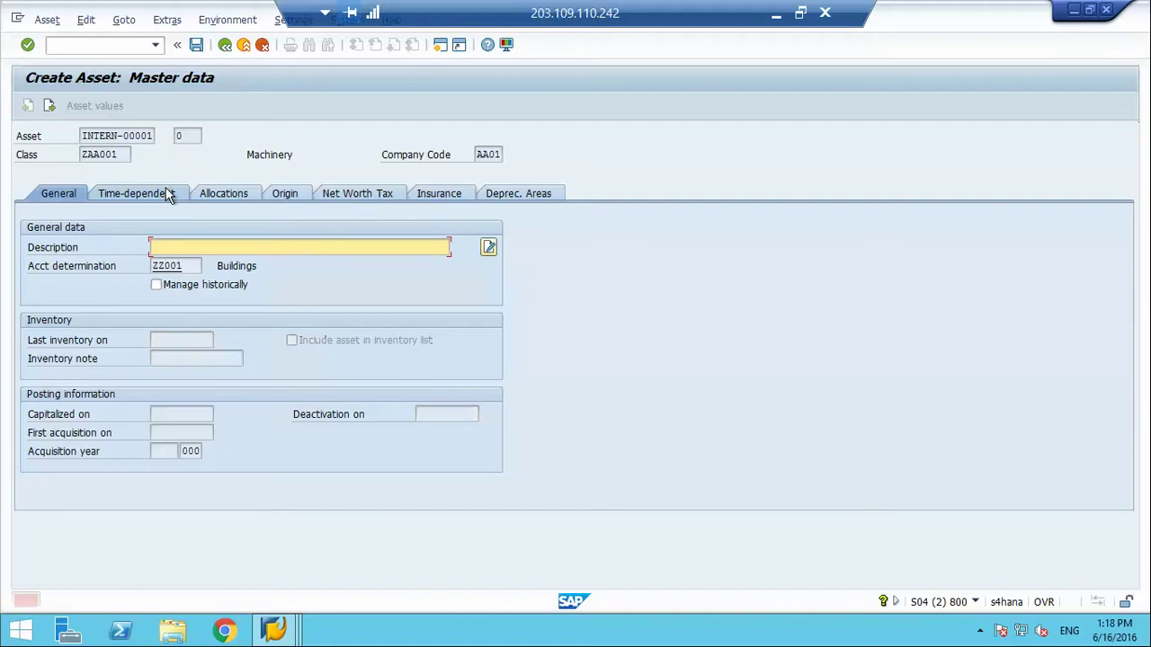
pyautogui.write('bbb')
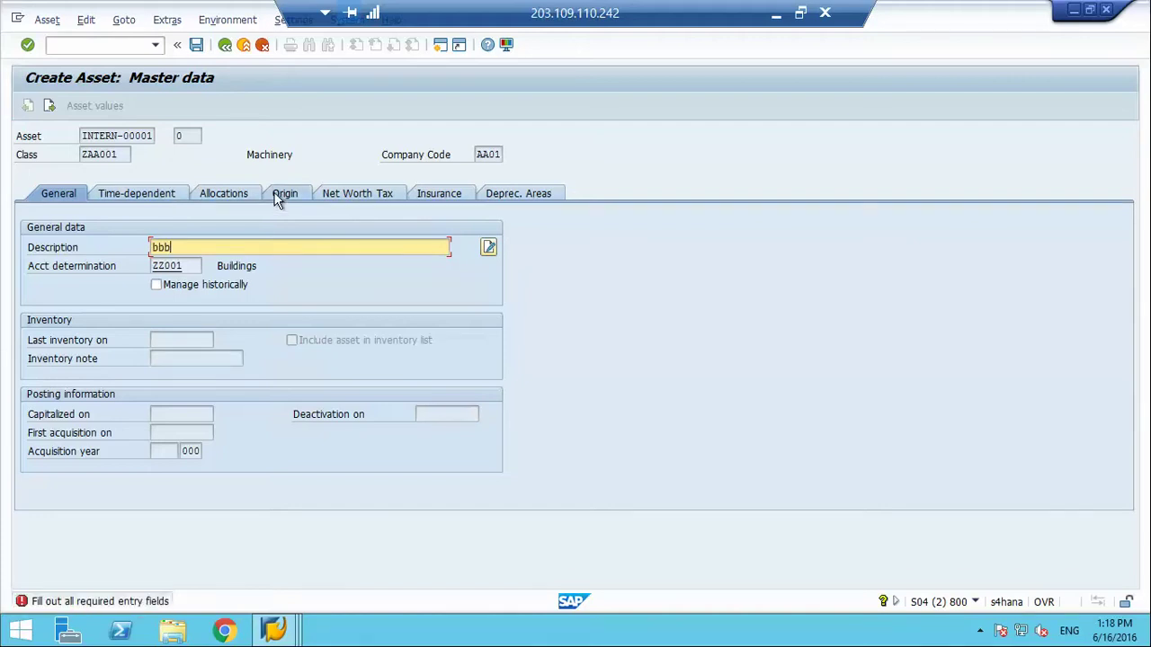
# Check the values offered for Evaluation group 1 in the asset's Allocations data without selecting one, and keep the asset open
pyautogui.click(224, 195)
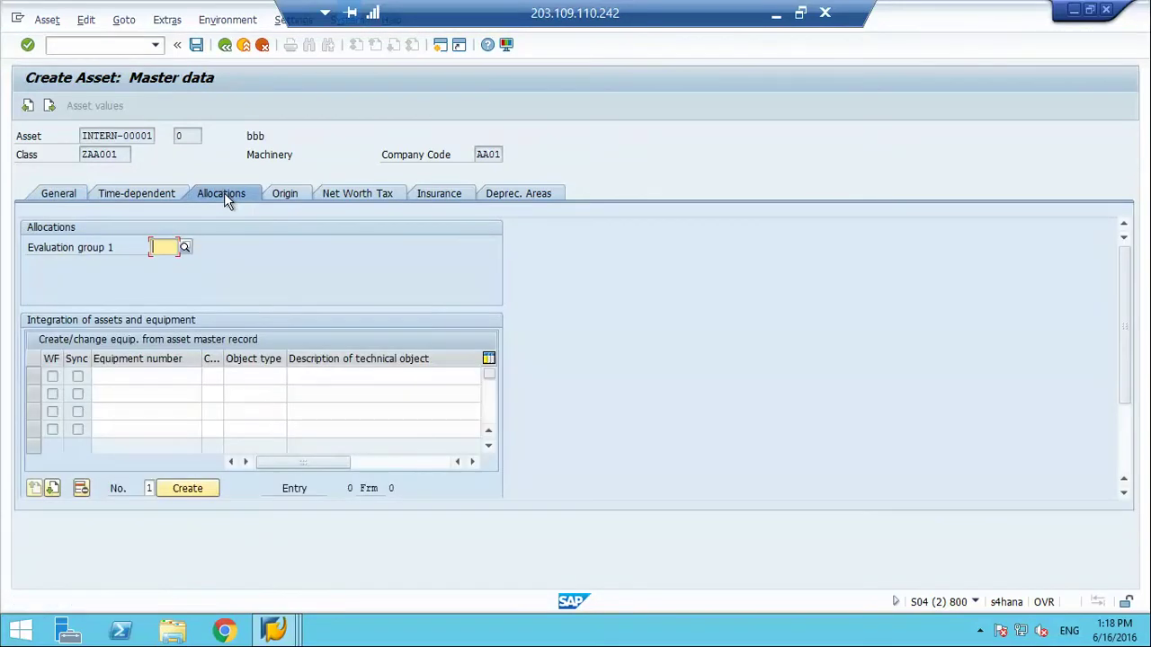
pyautogui.press('F4')
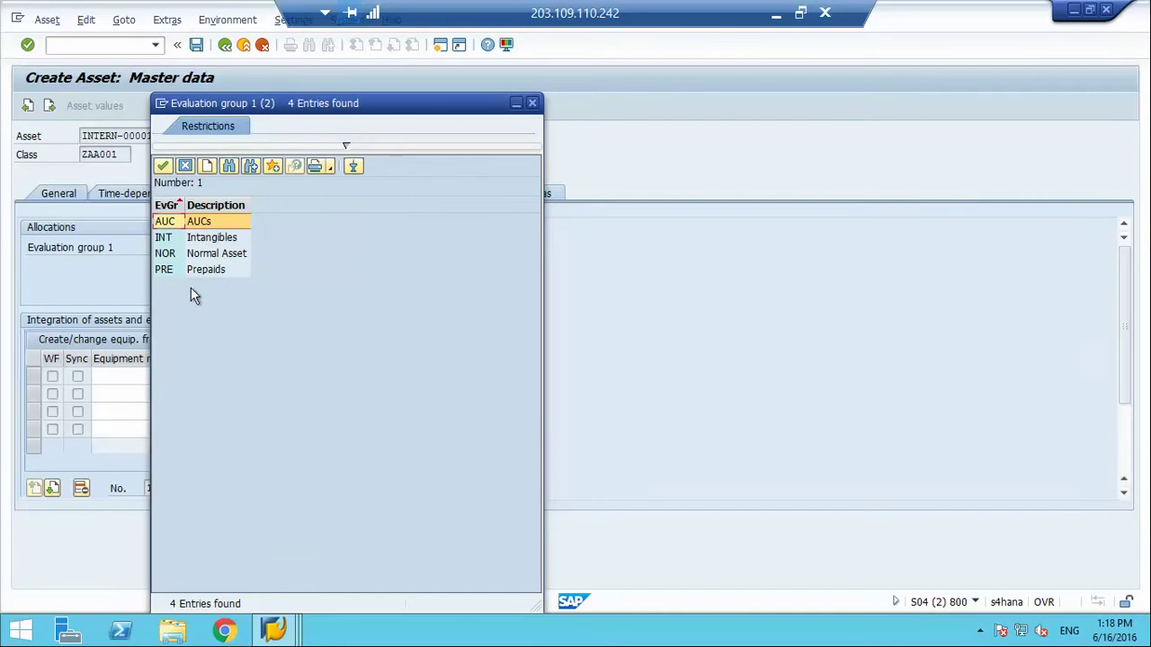
pyautogui.click(185, 166)
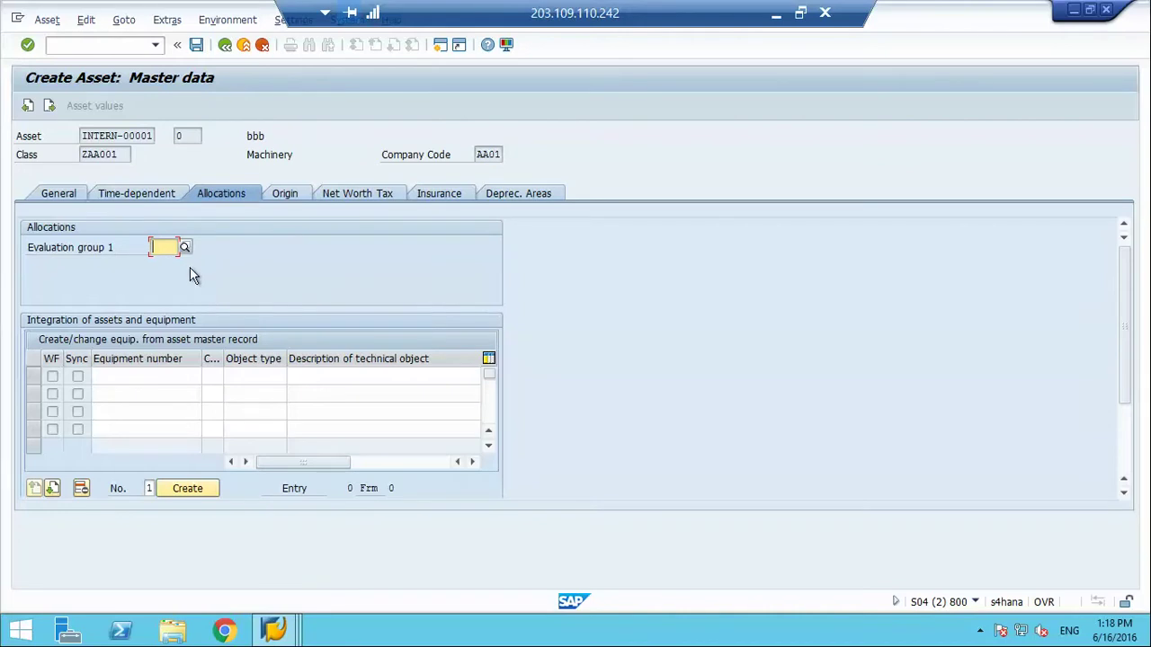
pyautogui.click(226, 44)
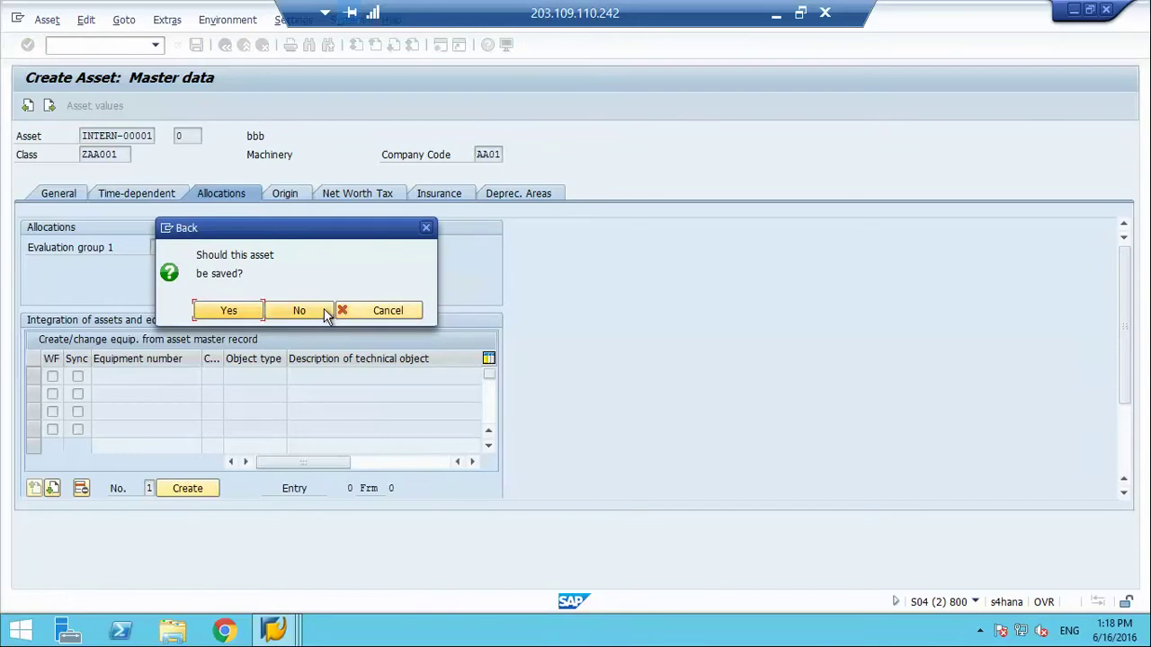
pyautogui.click(377, 311)
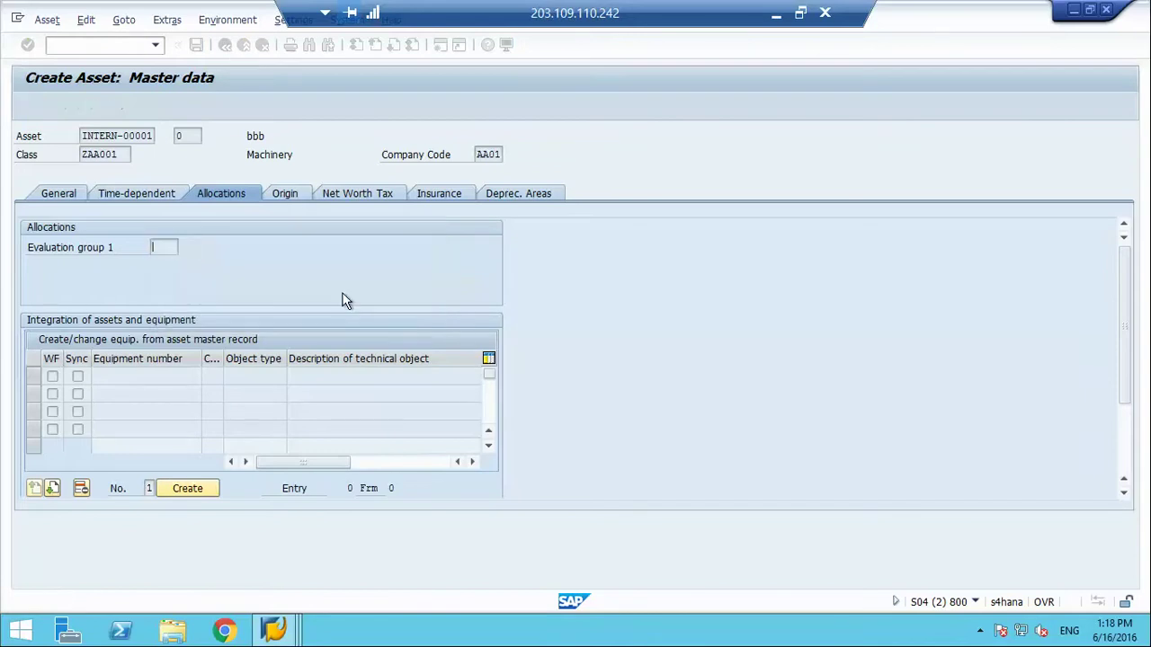
# Review the asset's Origin, Net Worth Tax, Insurance and depreciation area data
pyautogui.click(286, 193)
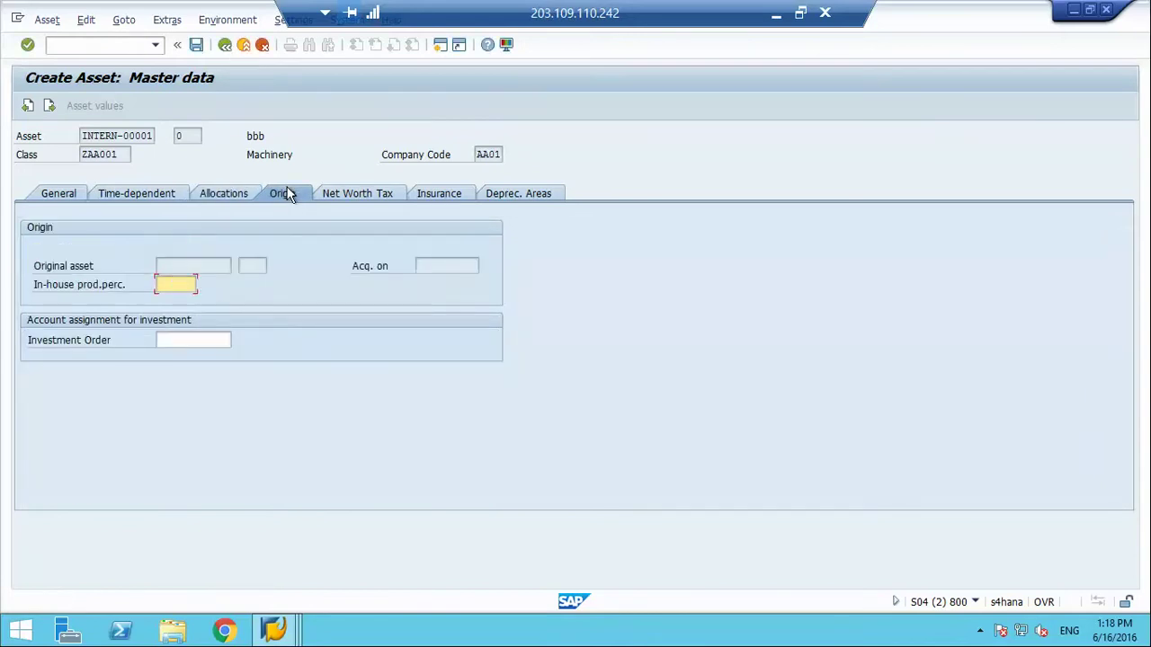
pyautogui.click(377, 195)
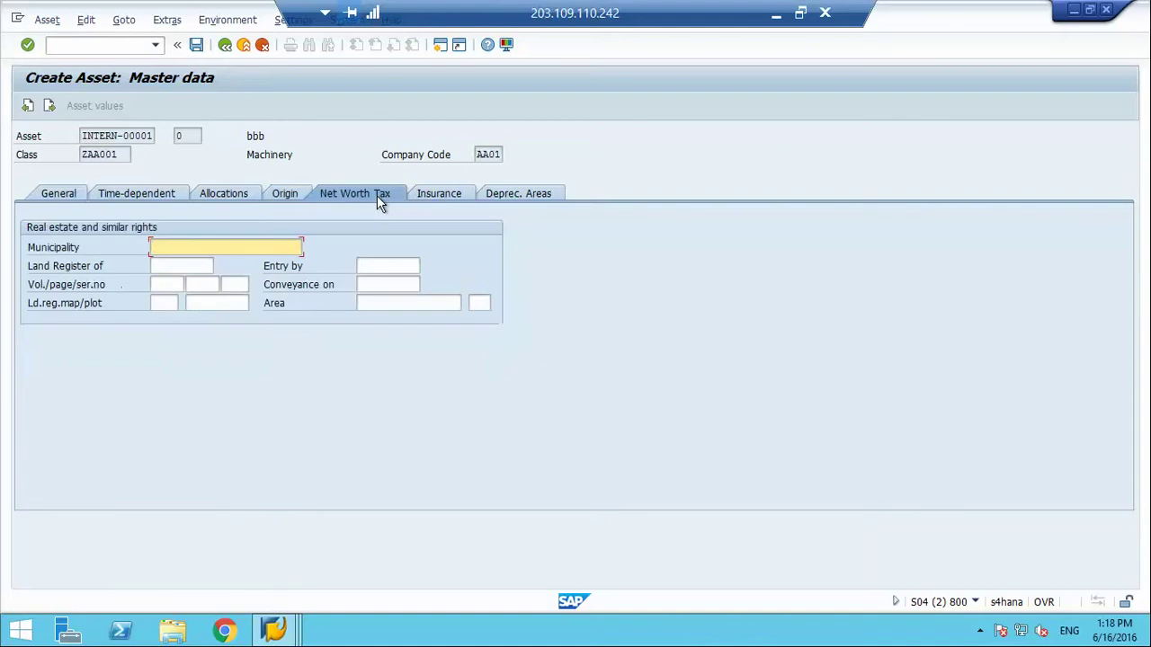
pyautogui.click(447, 199)
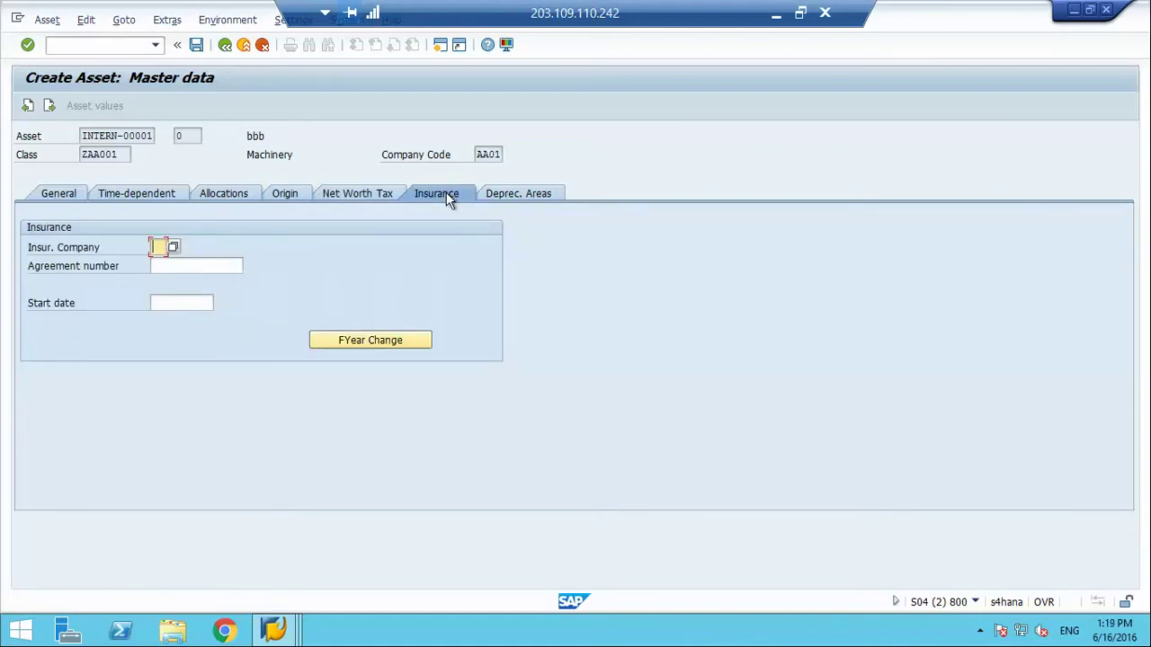
pyautogui.click(547, 198)
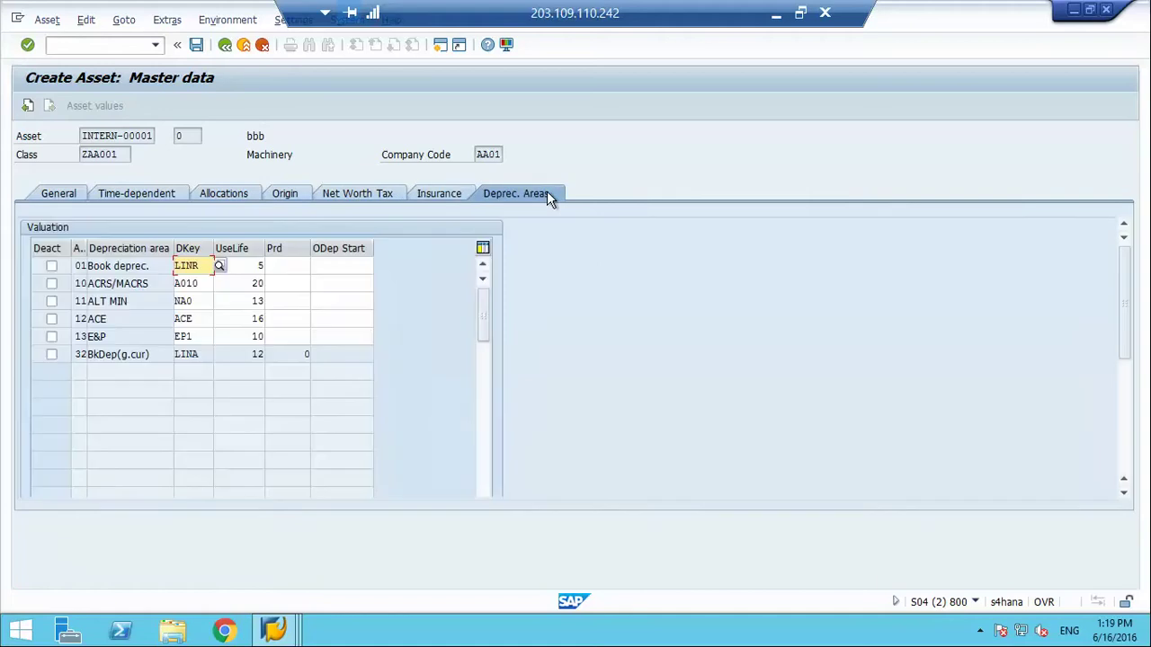
# Leave the asset without saving it and close the asset creation session
pyautogui.click(226, 45)
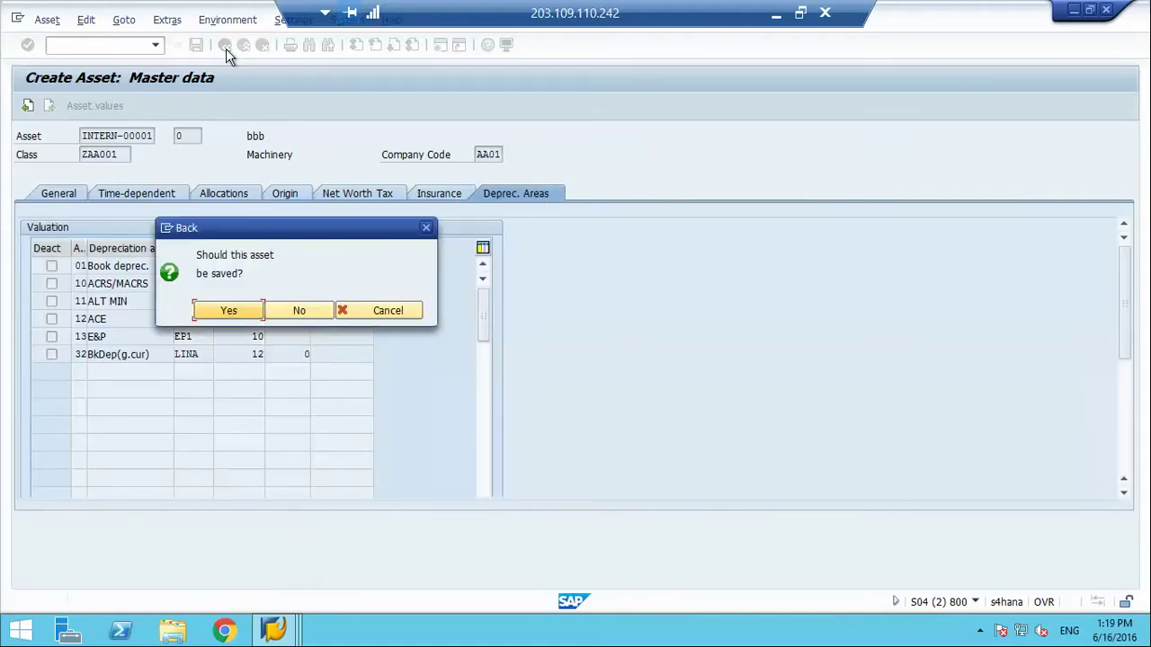
pyautogui.click(300, 311)
pyautogui.hotkey('alt', 'F4')
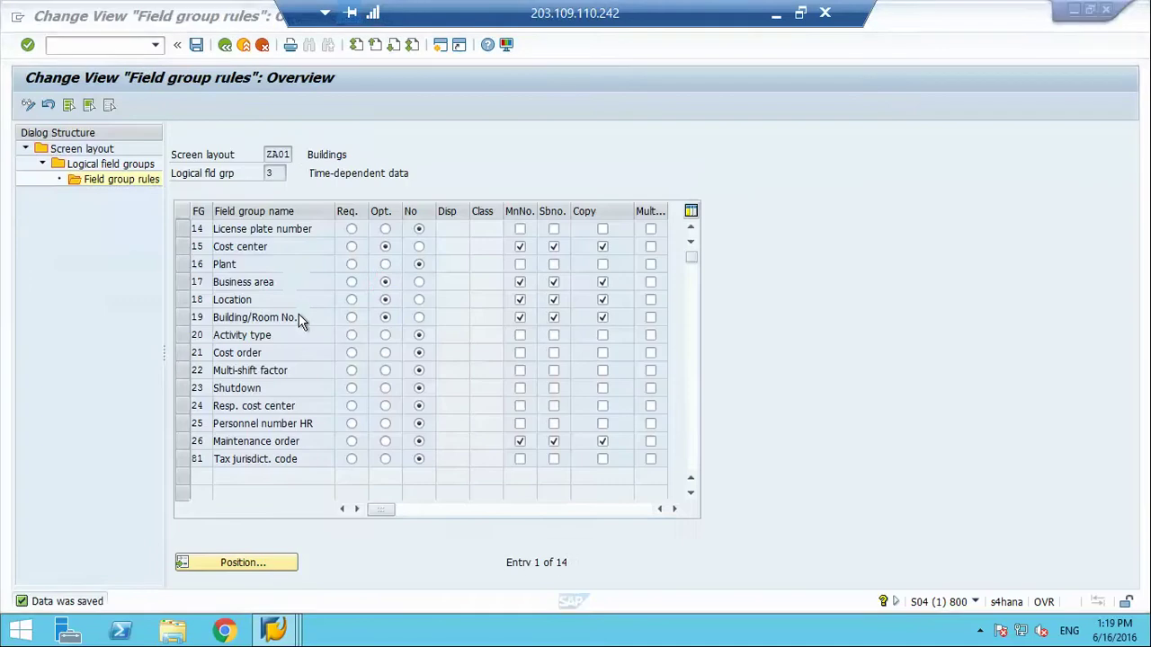
# Exit the screen layout maintenance and open the Define 4-Character Evaluation Groups activity under User Fields
pyautogui.click(226, 45)
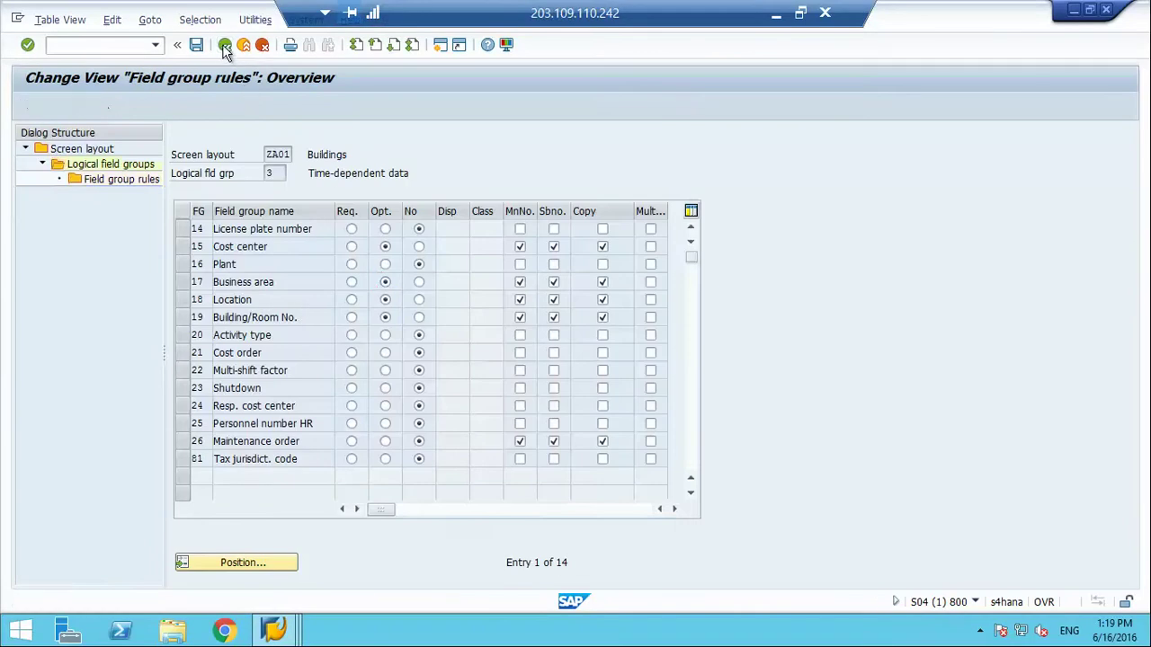
pyautogui.click(226, 45)
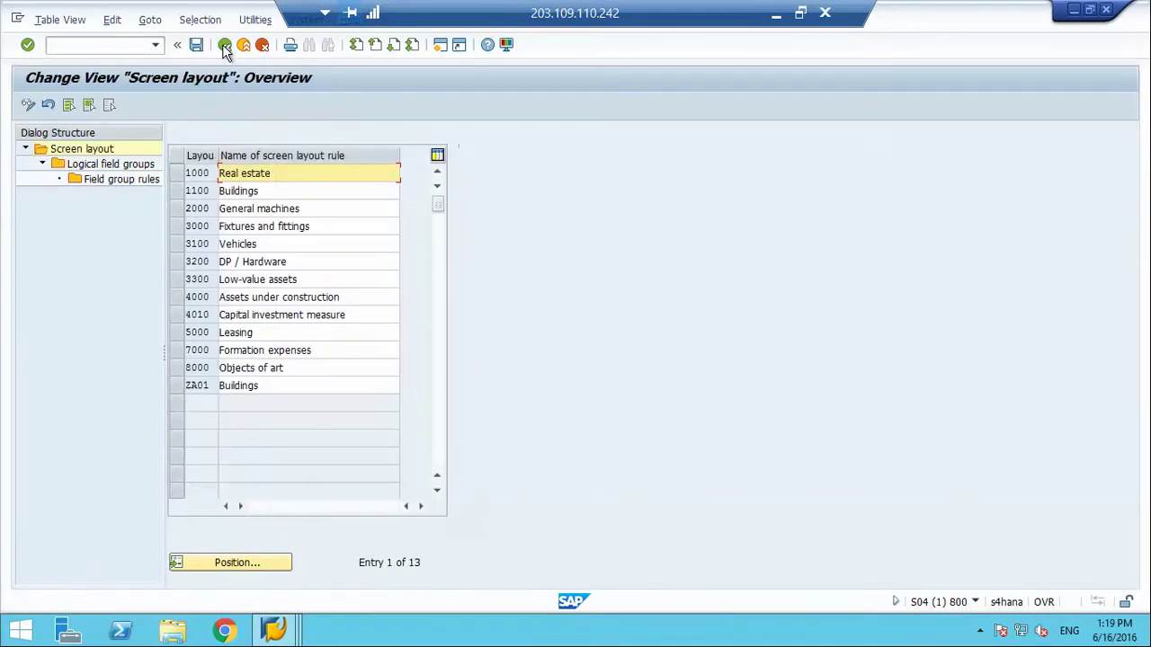
pyautogui.click(224, 45)
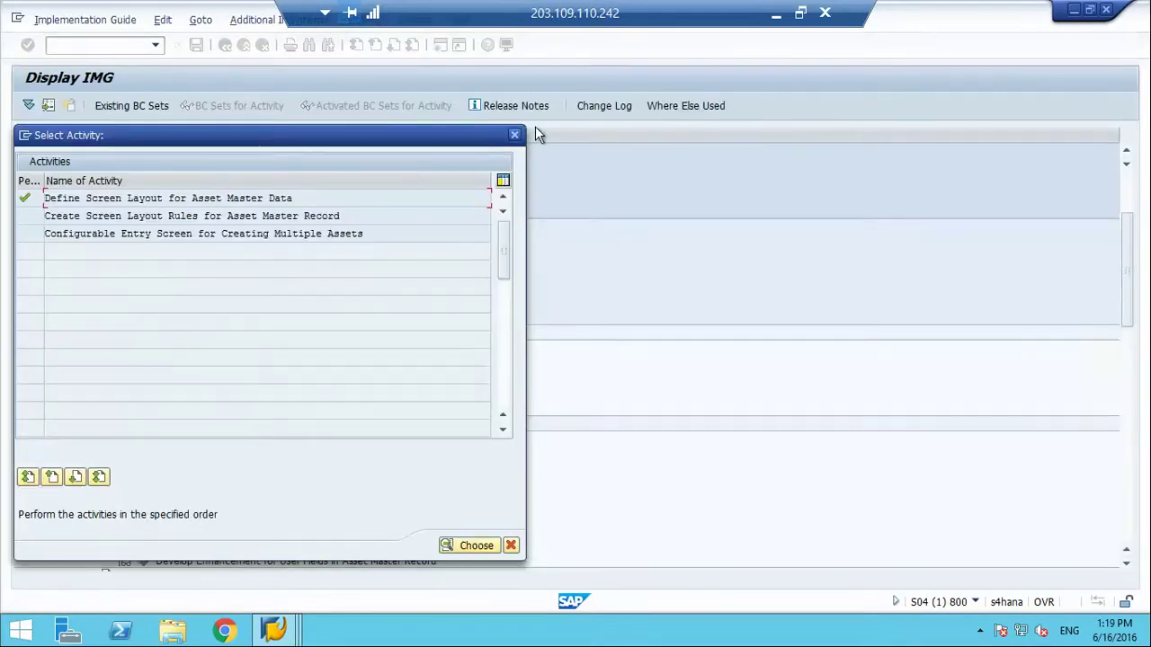
pyautogui.click(515, 136)
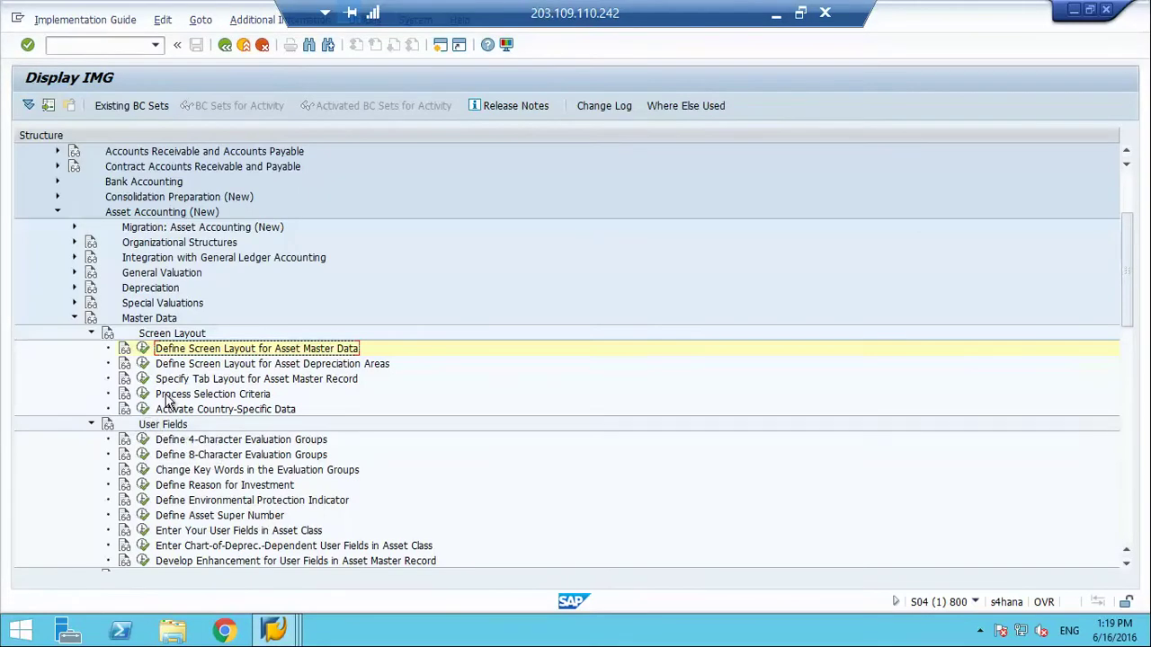
pyautogui.click(91, 333)
pyautogui.click(221, 365)
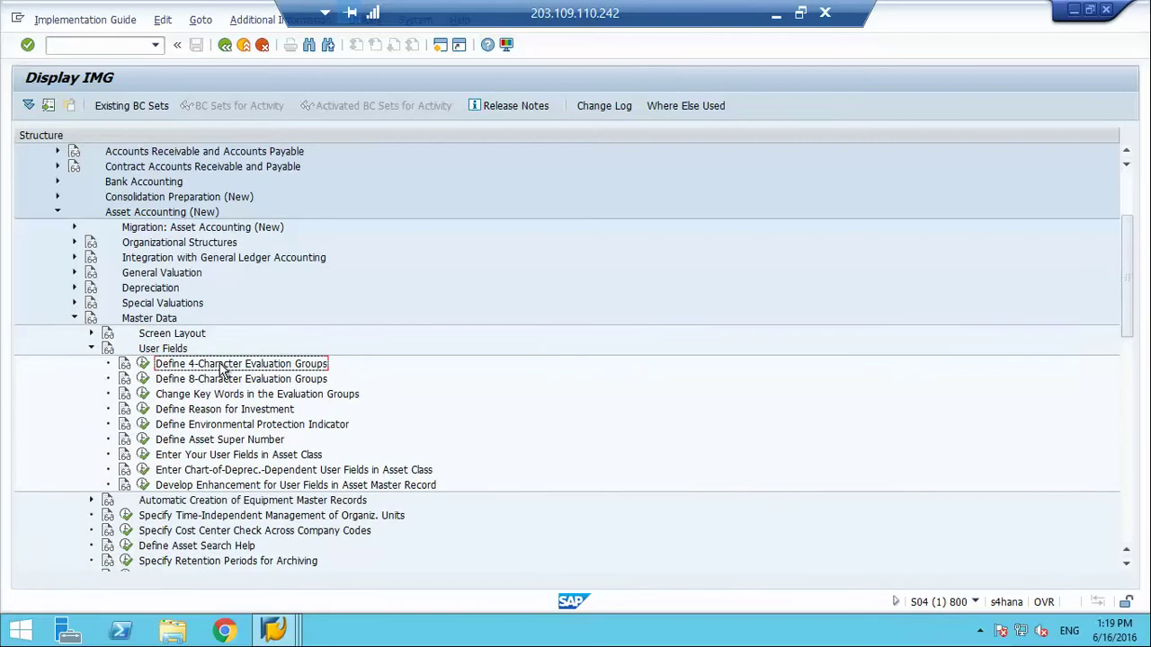
pyautogui.click(143, 364)
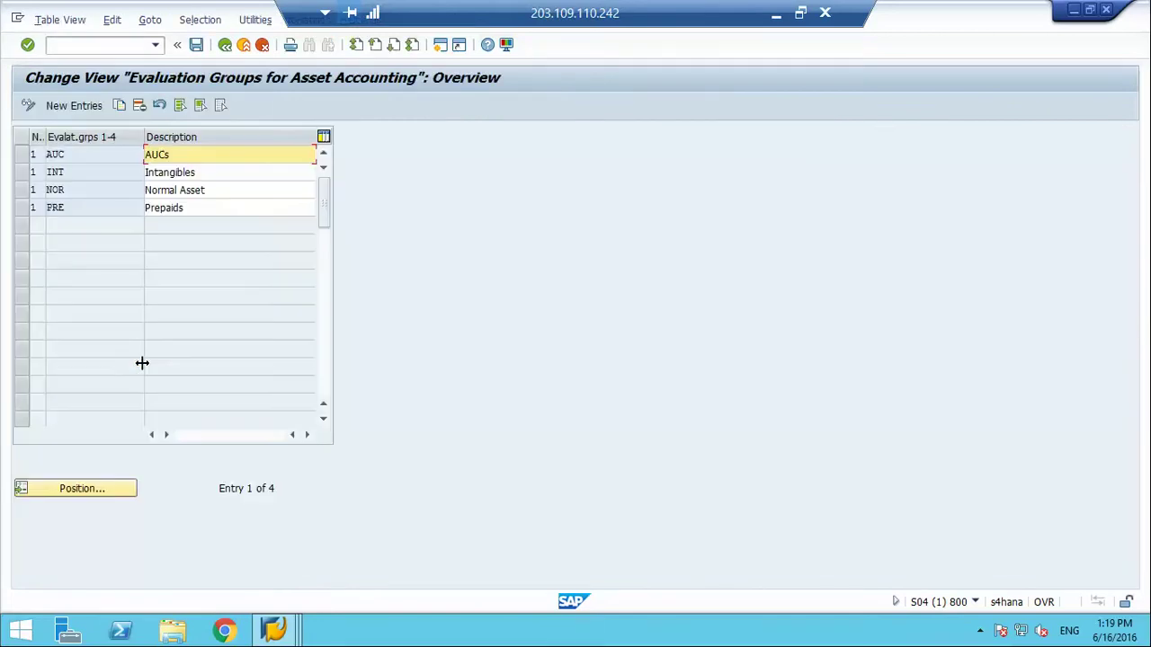
# Start new evaluation group entries and assign evaluation group number 2 to the first four rows
pyautogui.click(97, 109)
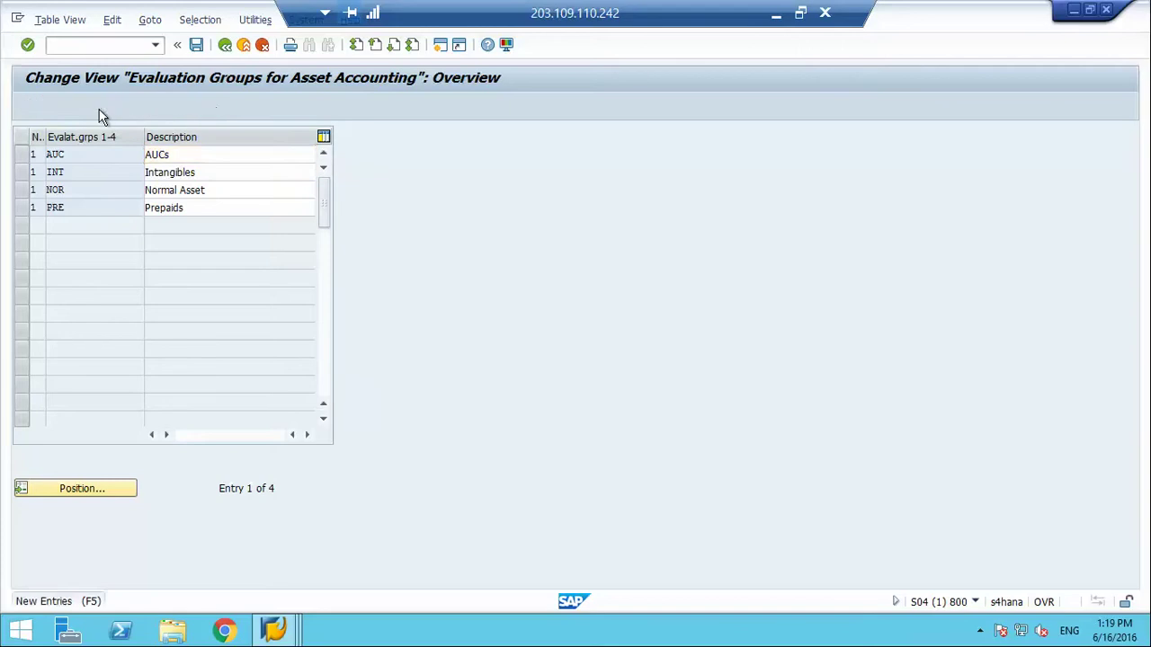
pyautogui.write('2')
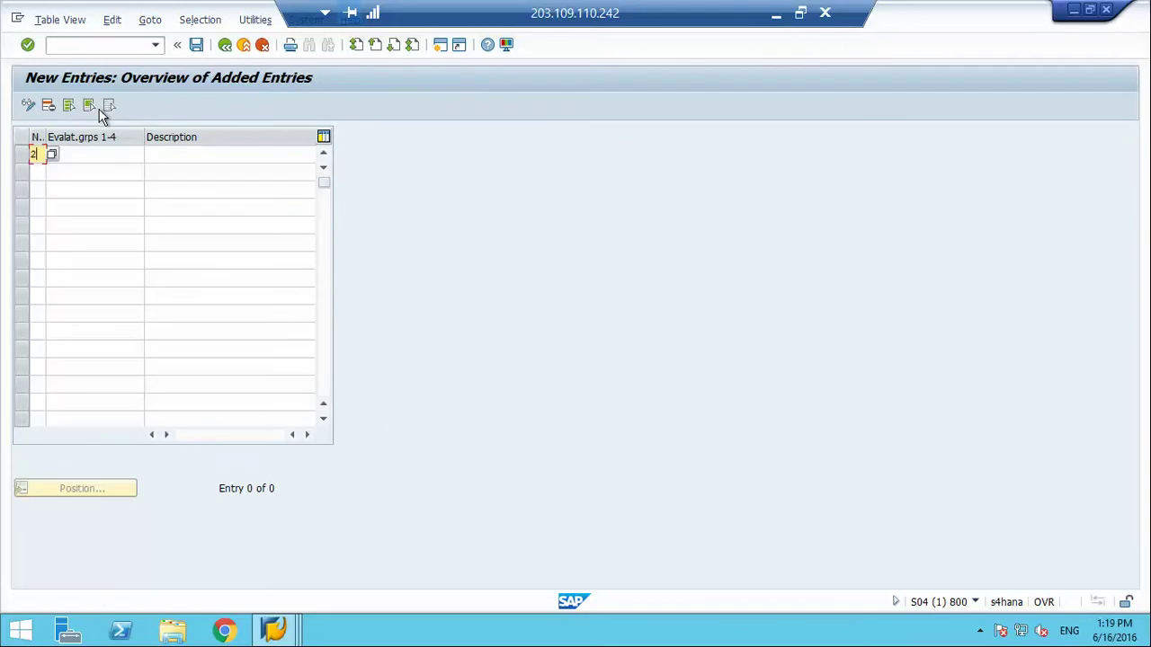
pyautogui.press('Down')
pyautogui.write('2')
pyautogui.press('Down')
pyautogui.write('2')
pyautogui.press('Down')
pyautogui.write('2')
pyautogui.press('Down')
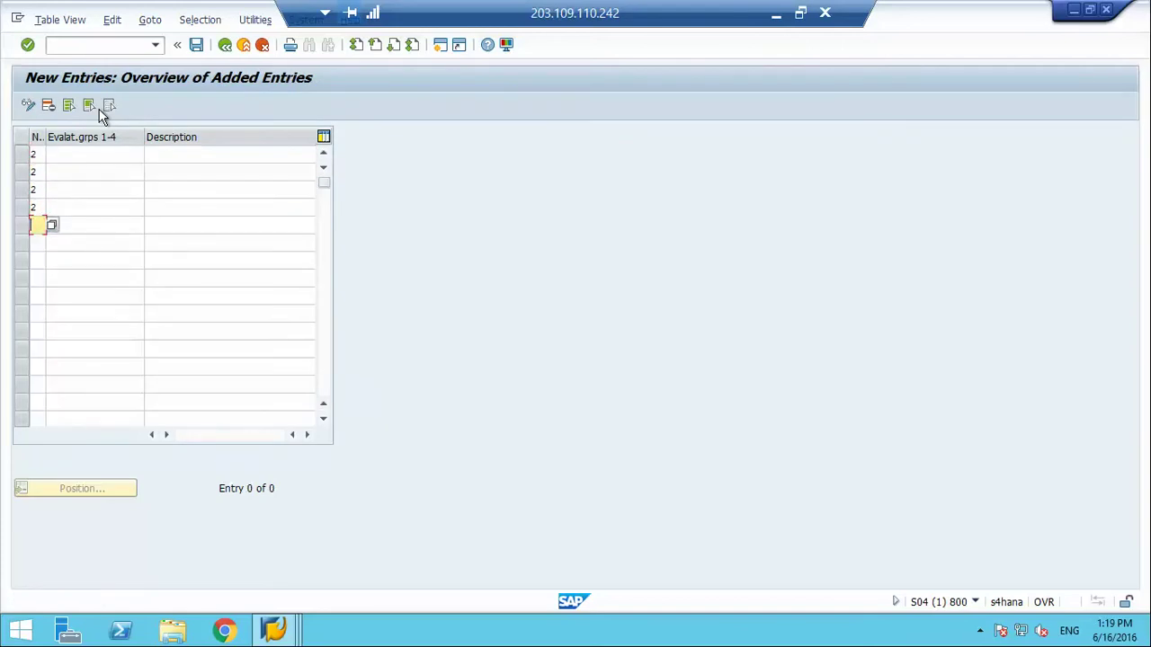
# Fill the first entry with value TST and description Test Assets
pyautogui.click(88, 155)
pyautogui.write('T')
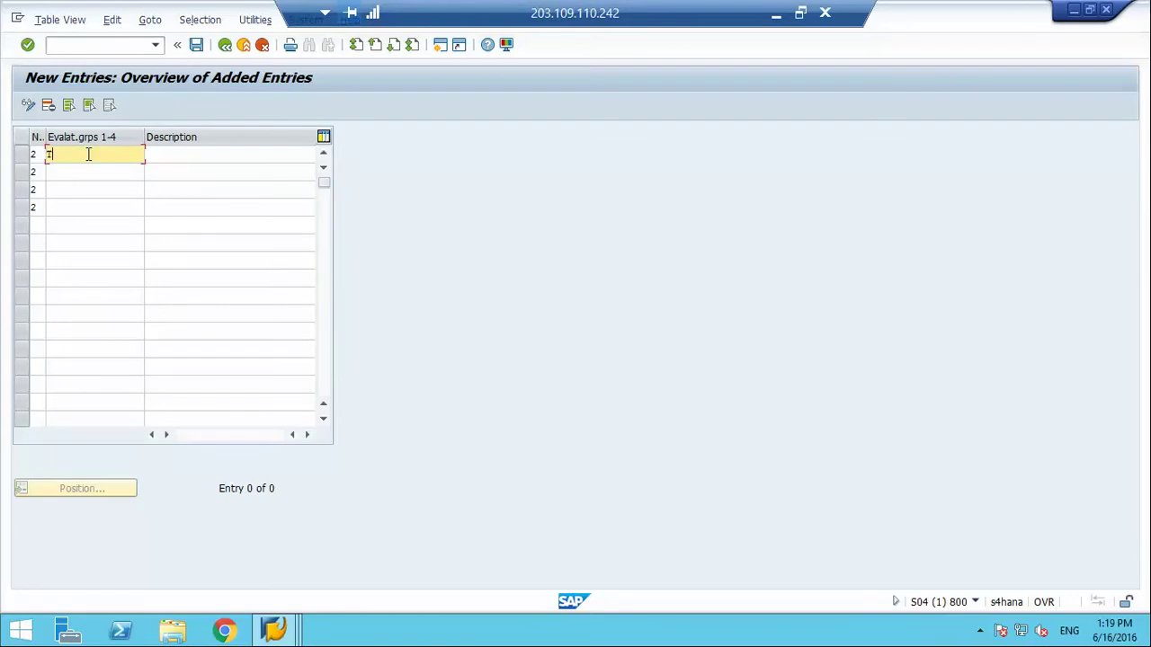
pyautogui.write('ST')
pyautogui.press('Tab')
pyautogui.write('Te')
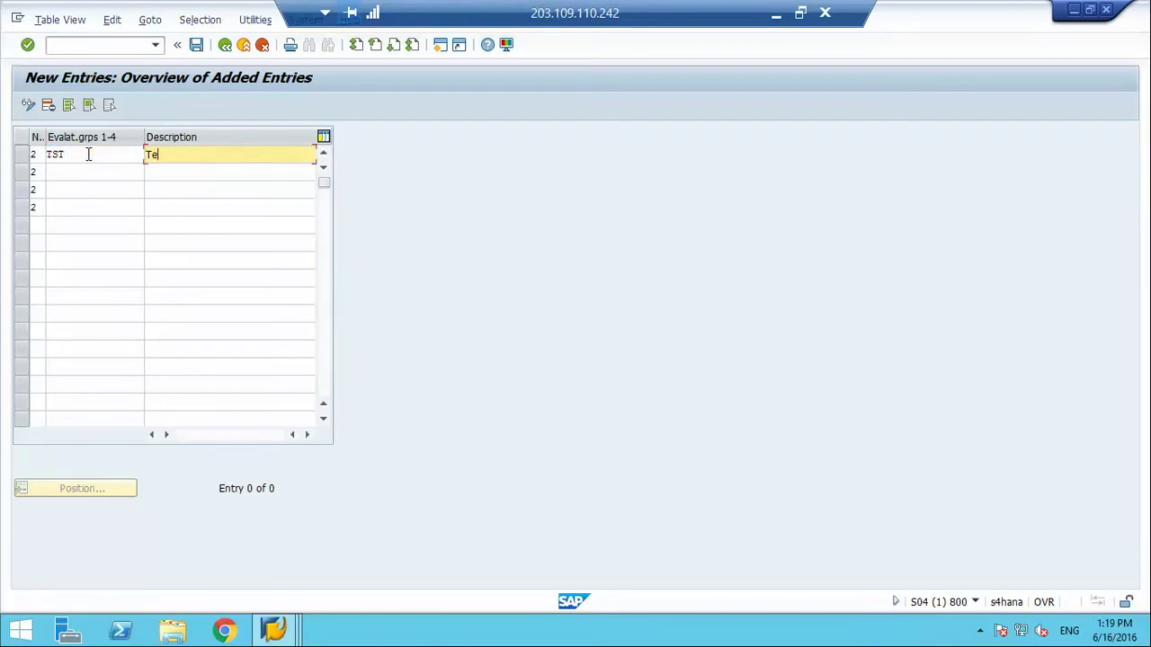
pyautogui.write('st Assets')
# Fill the second entry with value RND and description R&D Assets
pyautogui.press('Down')
pyautogui.write('Qua')
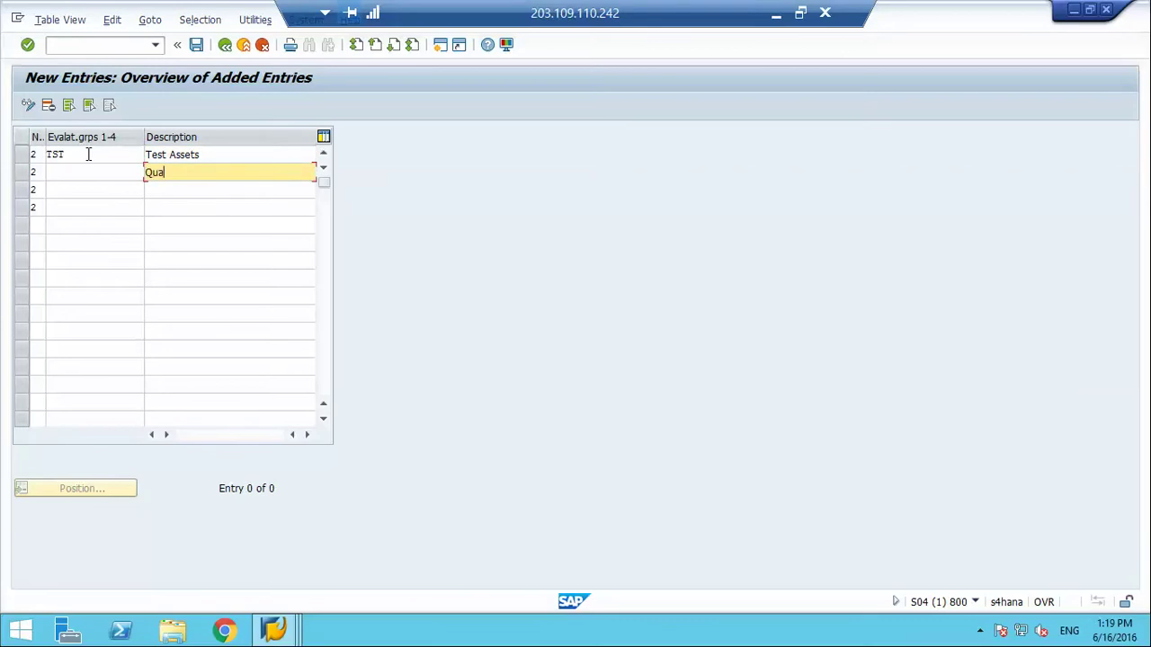
pyautogui.press('BackSpace')
pyautogui.press('BackSpace')
pyautogui.press('BackSpace')
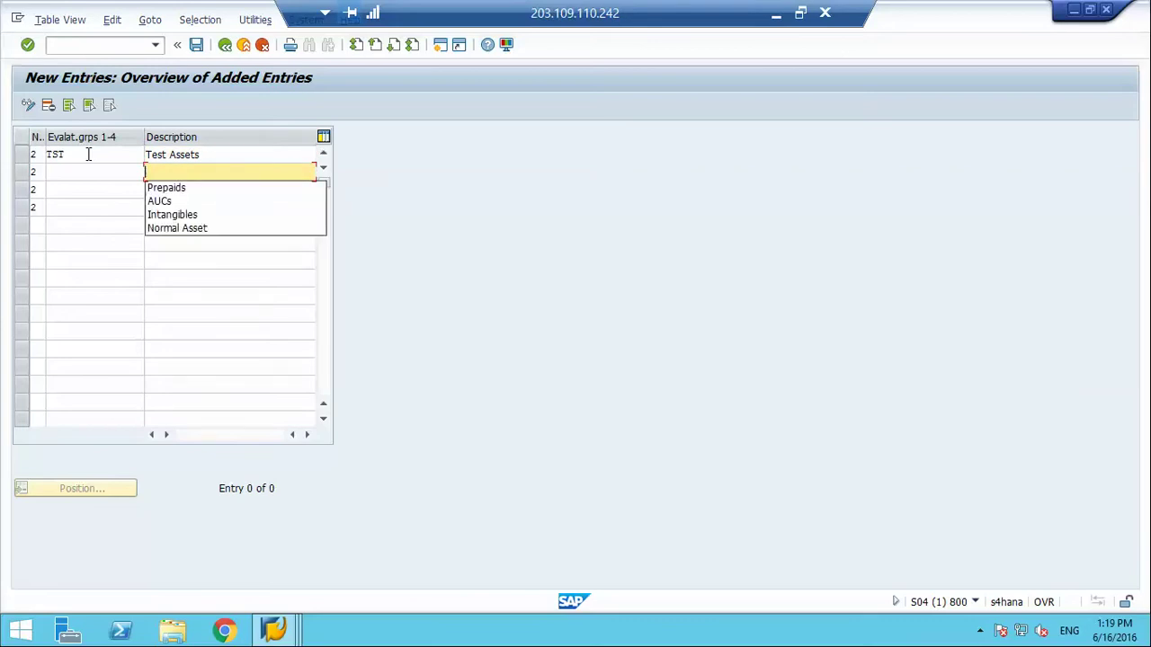
pyautogui.write('R&D Assets')
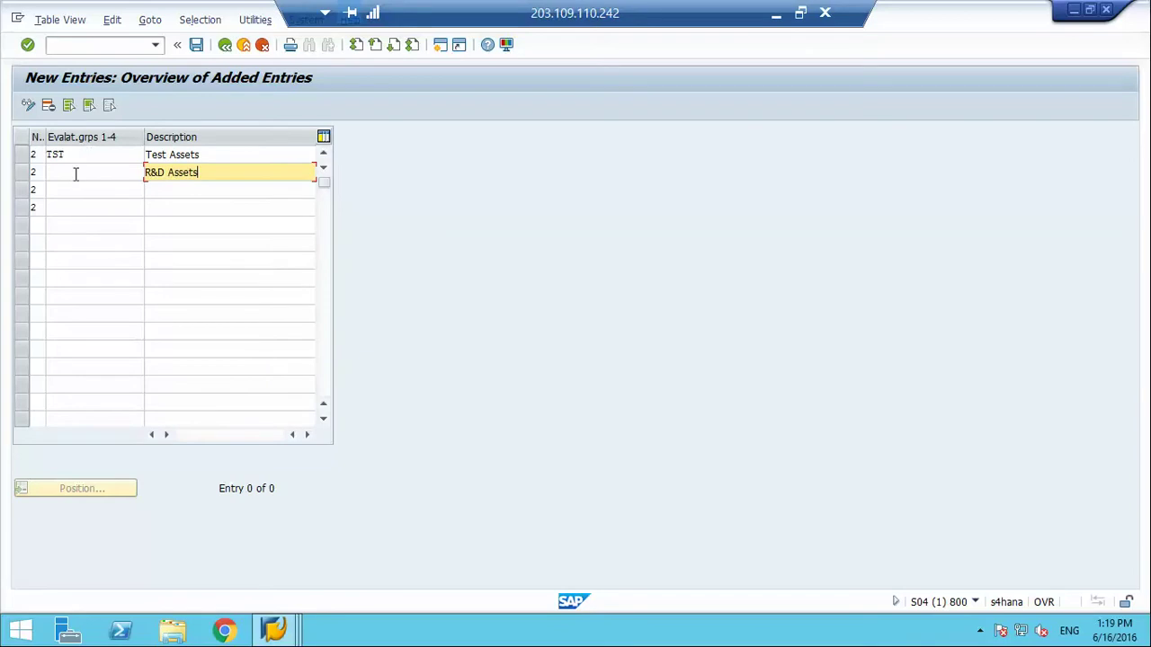
pyautogui.click(75, 174)
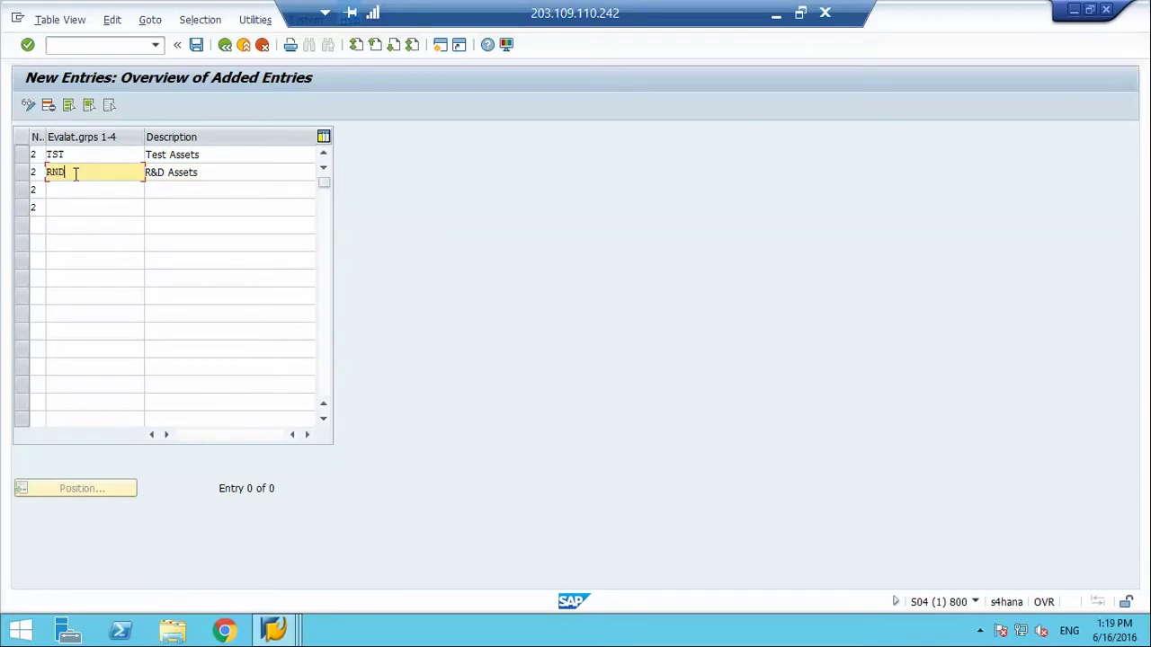
# Fill the third entry with value CUS and description Customer Assets
pyautogui.press('Down')
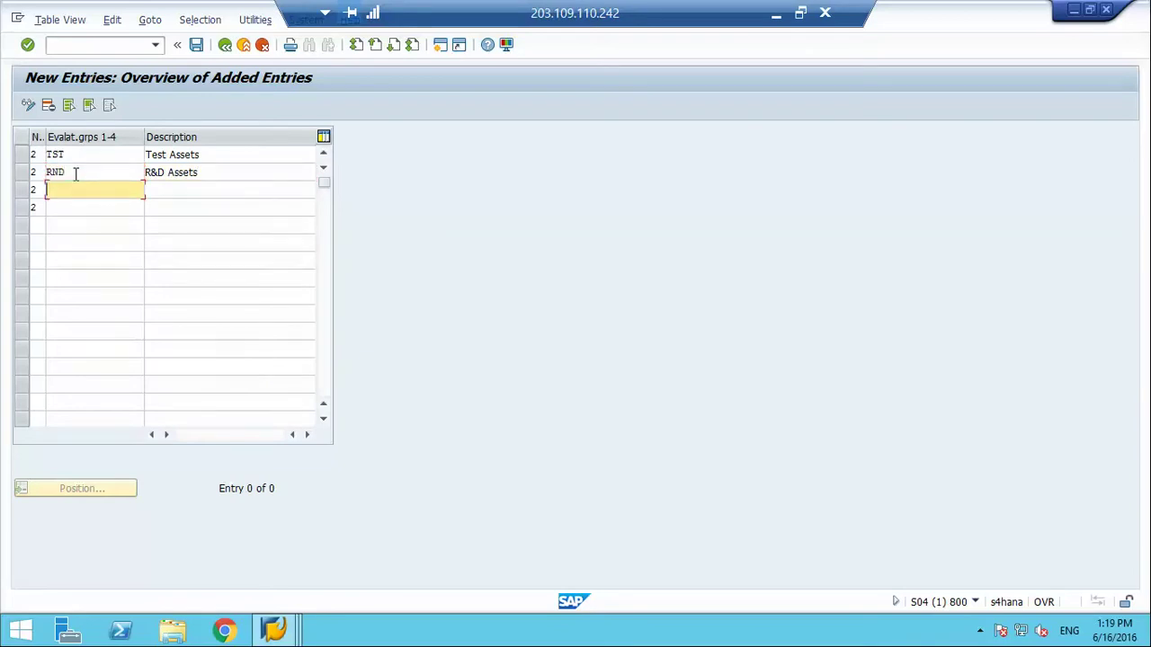
pyautogui.press('Tab')
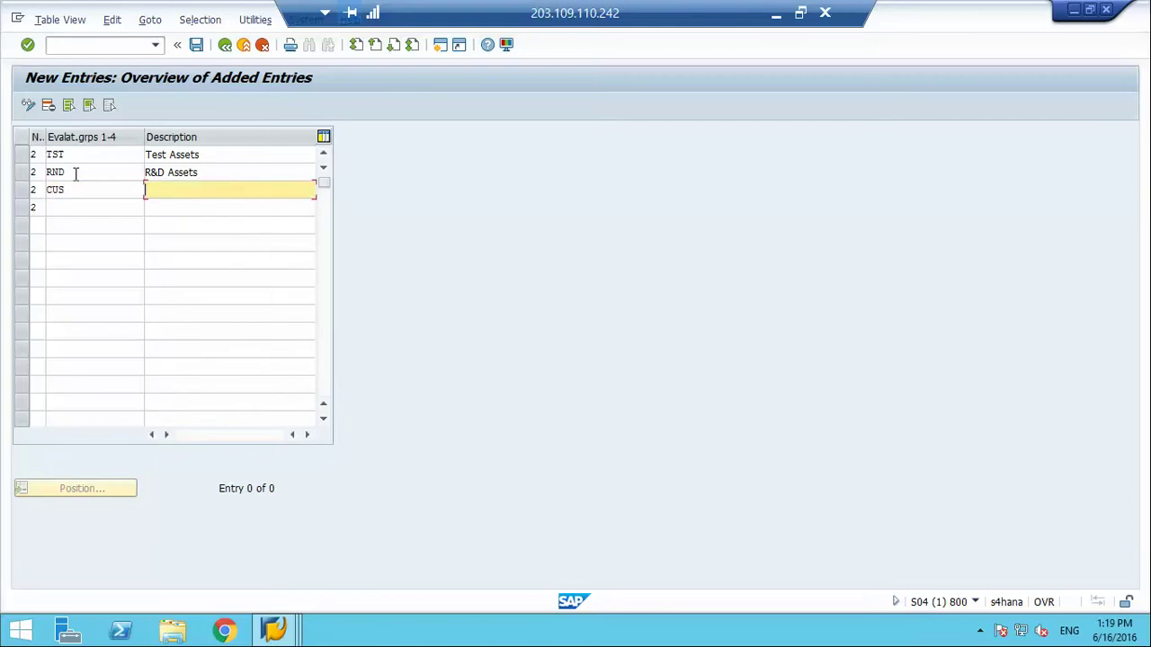
pyautogui.write('Customer Assets')
# Fill the fourth entry with value OLD and description Old Assets, save the evaluation groups and return to the IMG structure
pyautogui.click(51, 206)
pyautogui.write('OLD')
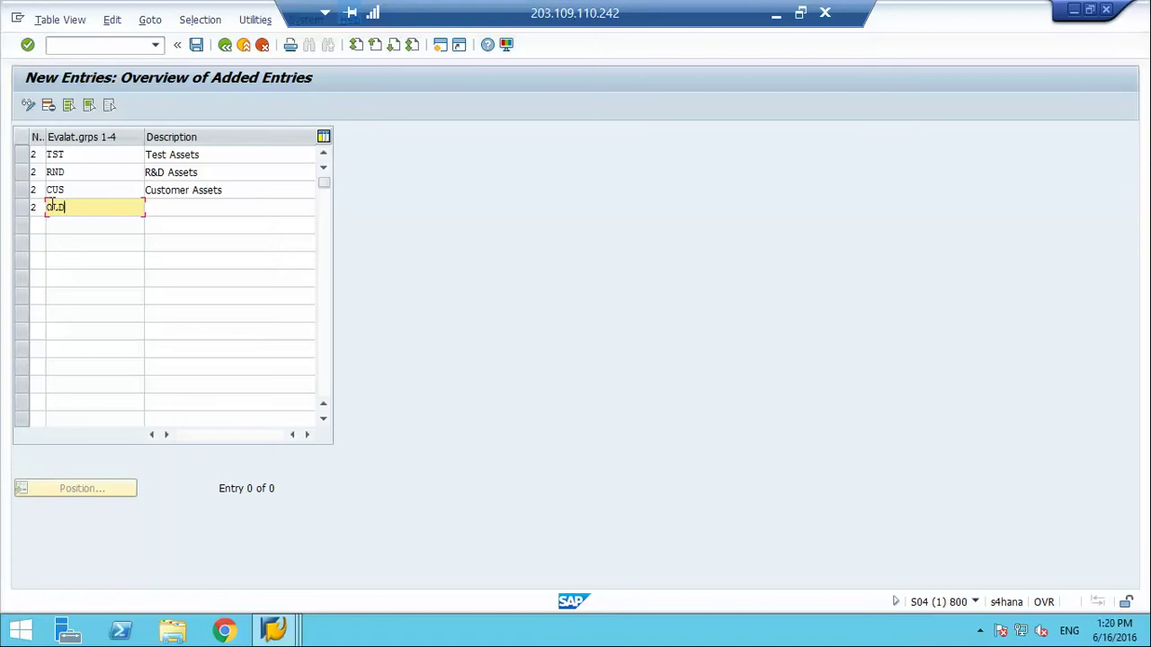
pyautogui.press('Tab')
pyautogui.write('Ol')
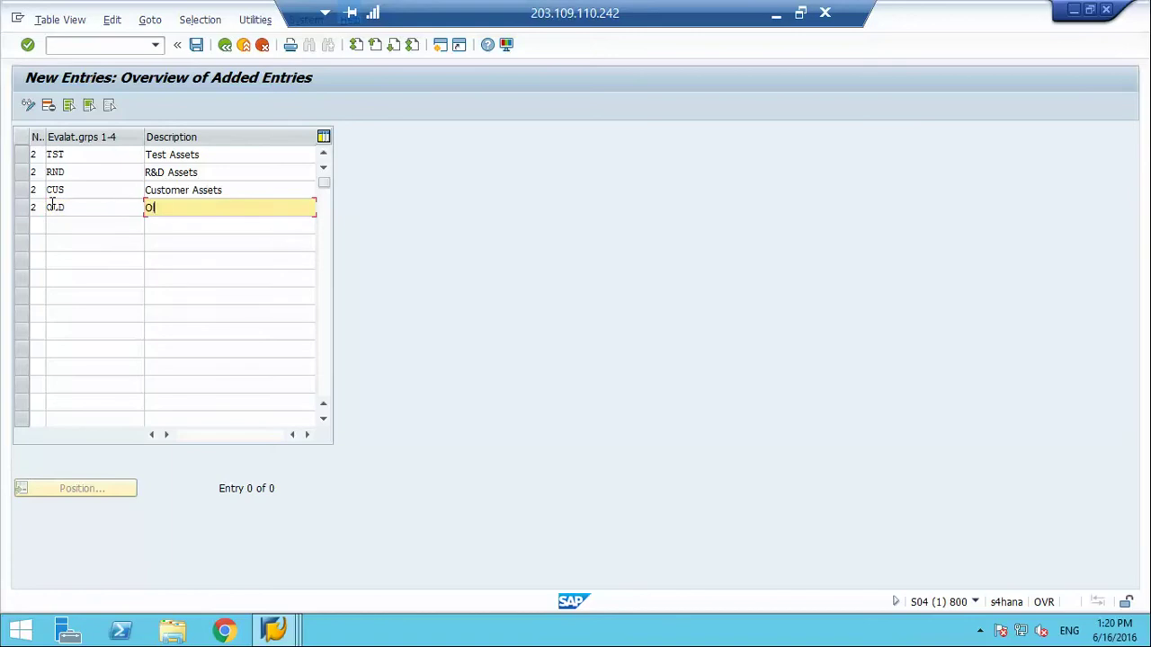
pyautogui.write('d Assets')
pyautogui.hotkey('ctrl', 's')
pyautogui.press('Return')
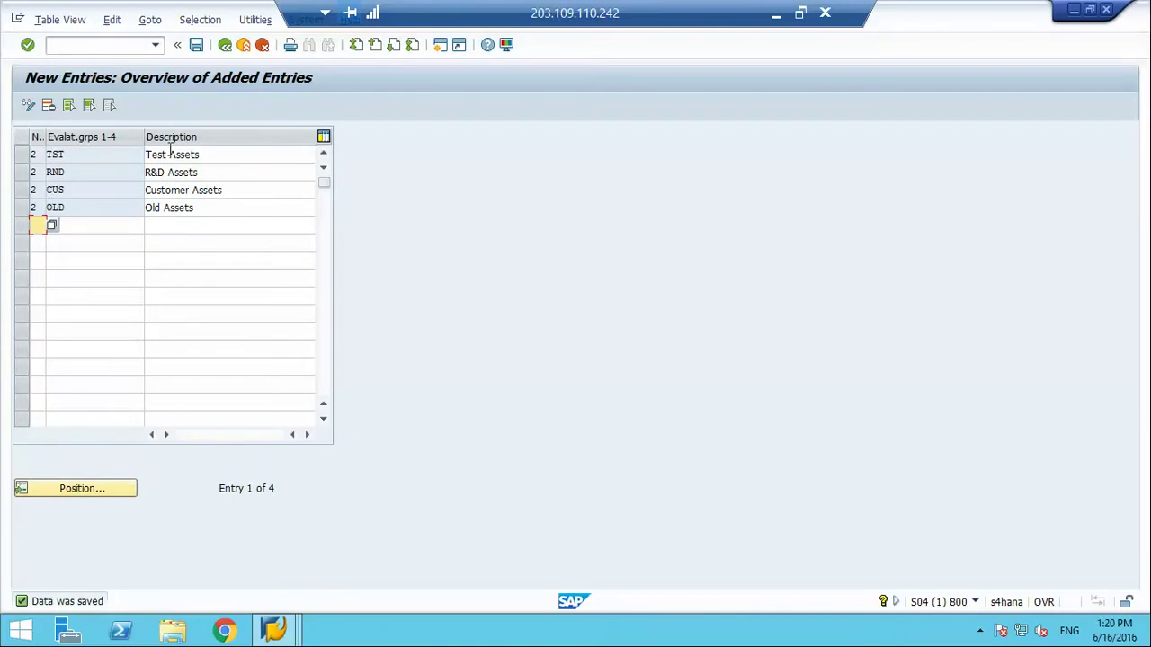
pyautogui.press('F10')
pyautogui.click(224, 47)
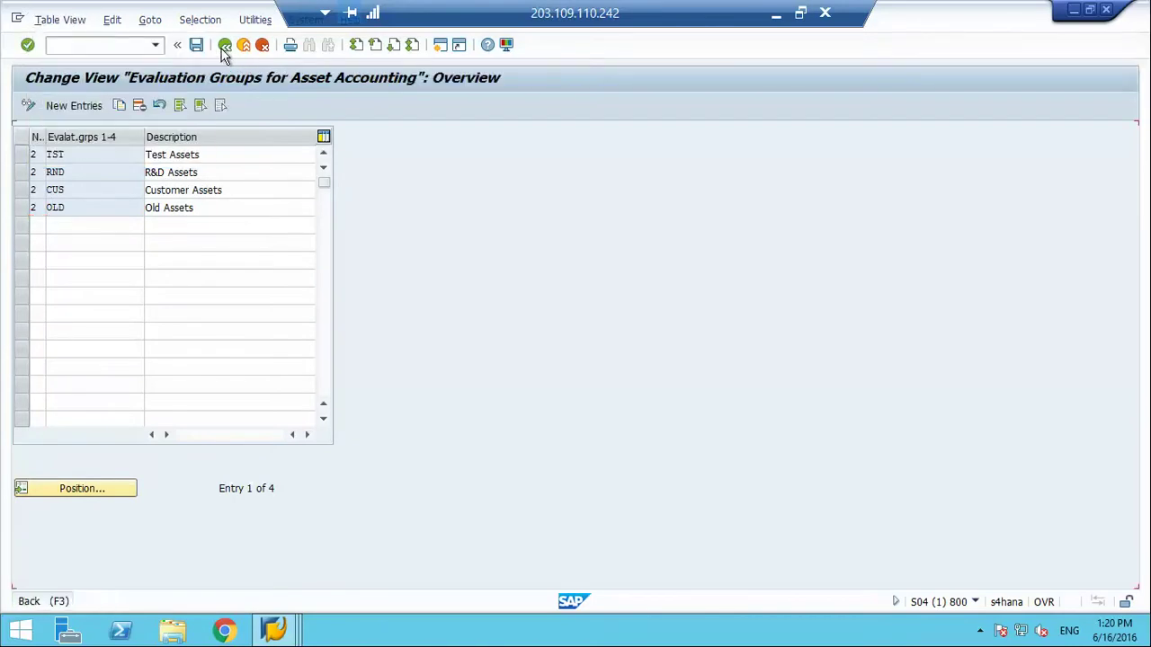
pyautogui.click(224, 45)
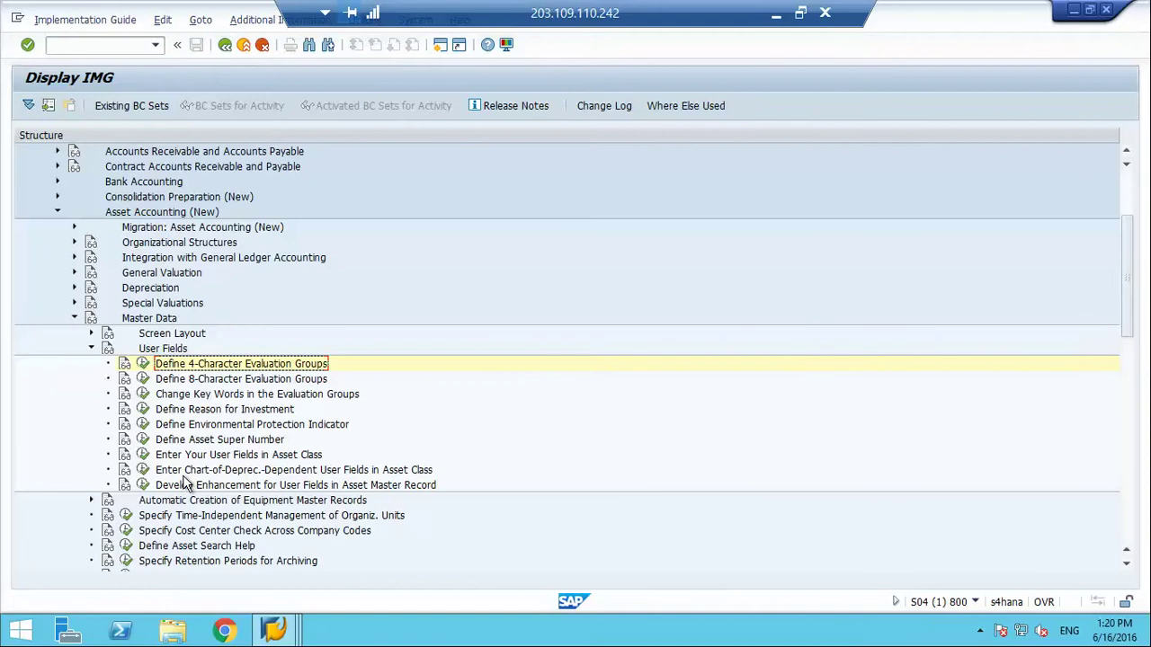
# Open the logical field groups of screen layout ZA01 under Define Screen Layout for Asset Master Data
pyautogui.click(91, 333)
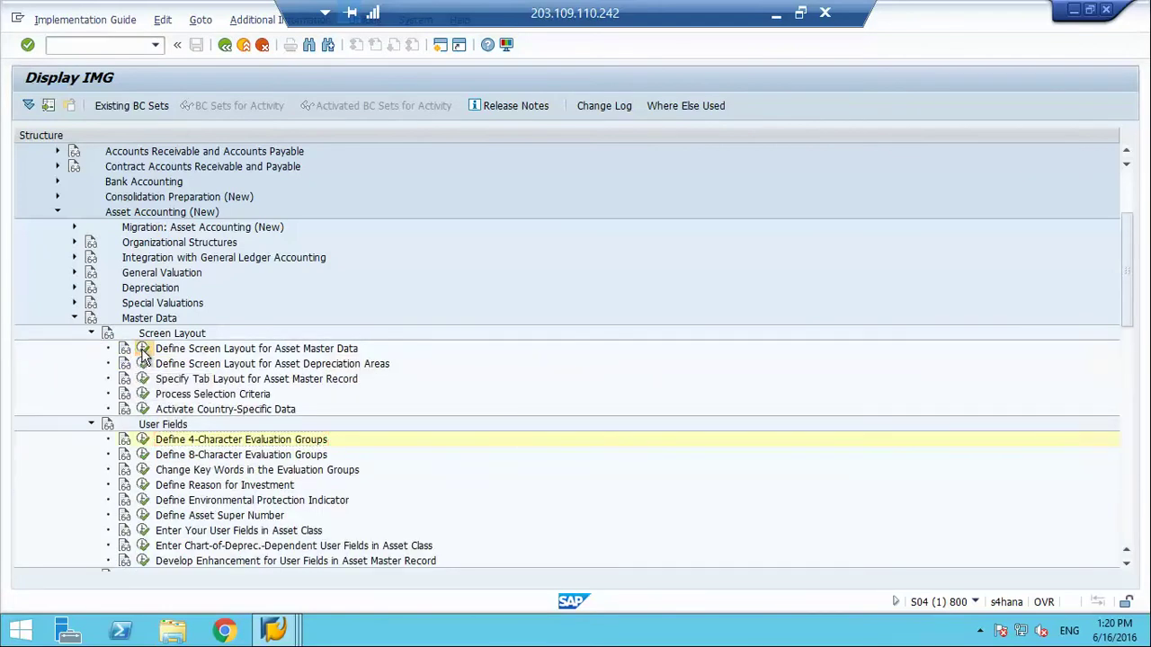
pyautogui.click(143, 349)
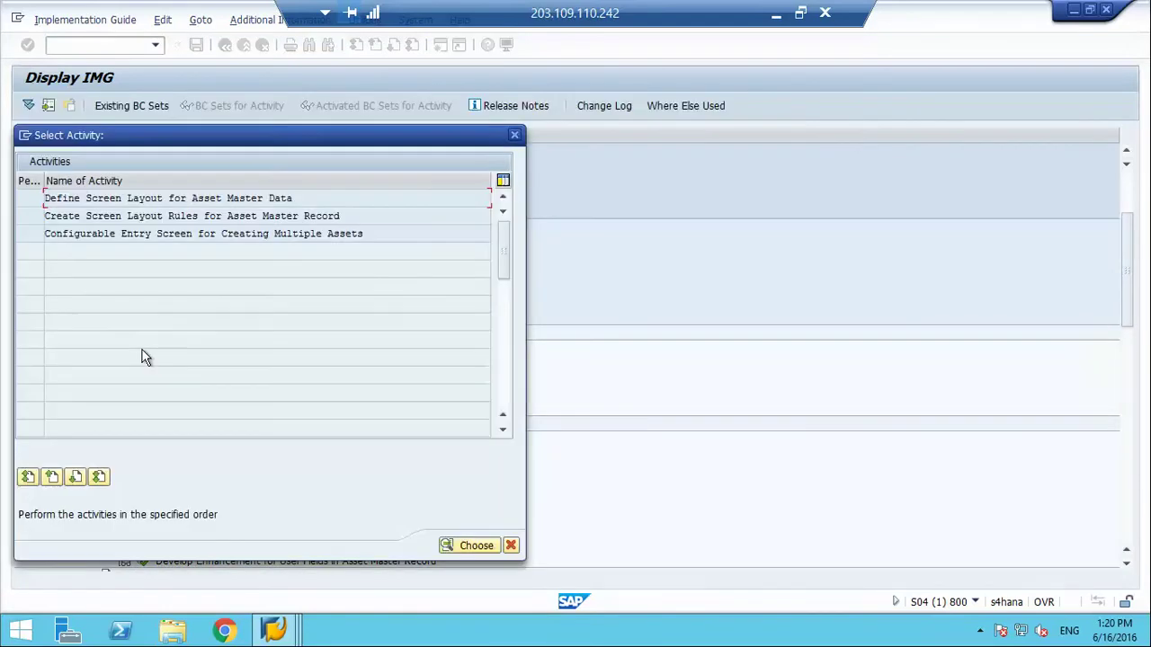
pyautogui.doubleClick(94, 203)
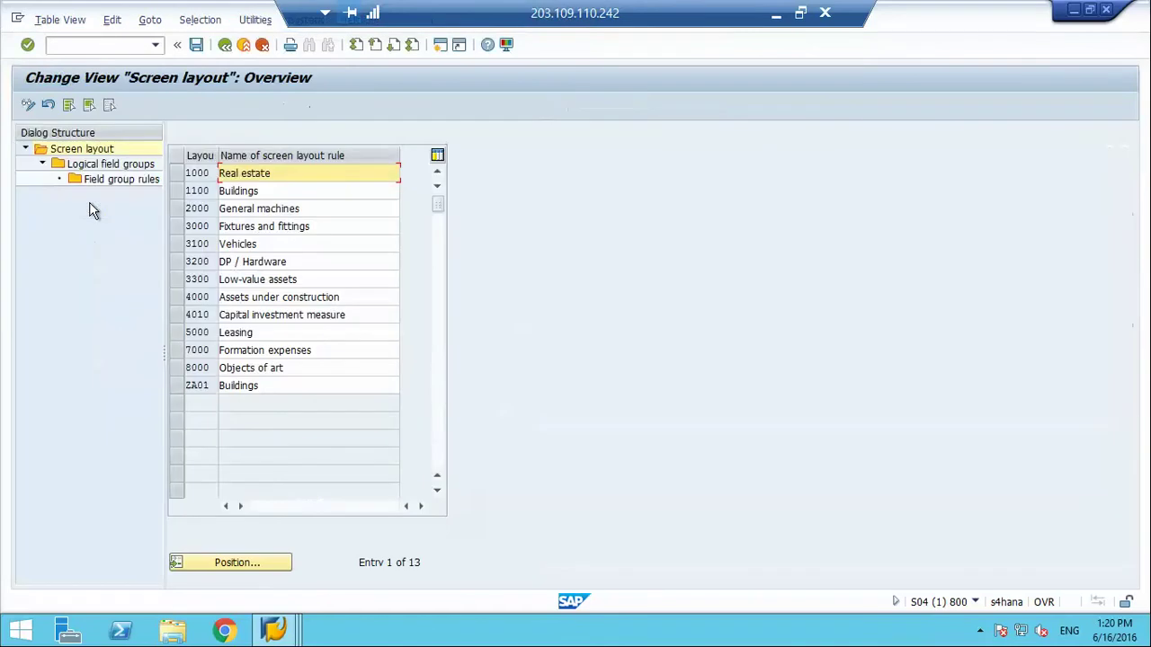
pyautogui.click(178, 385)
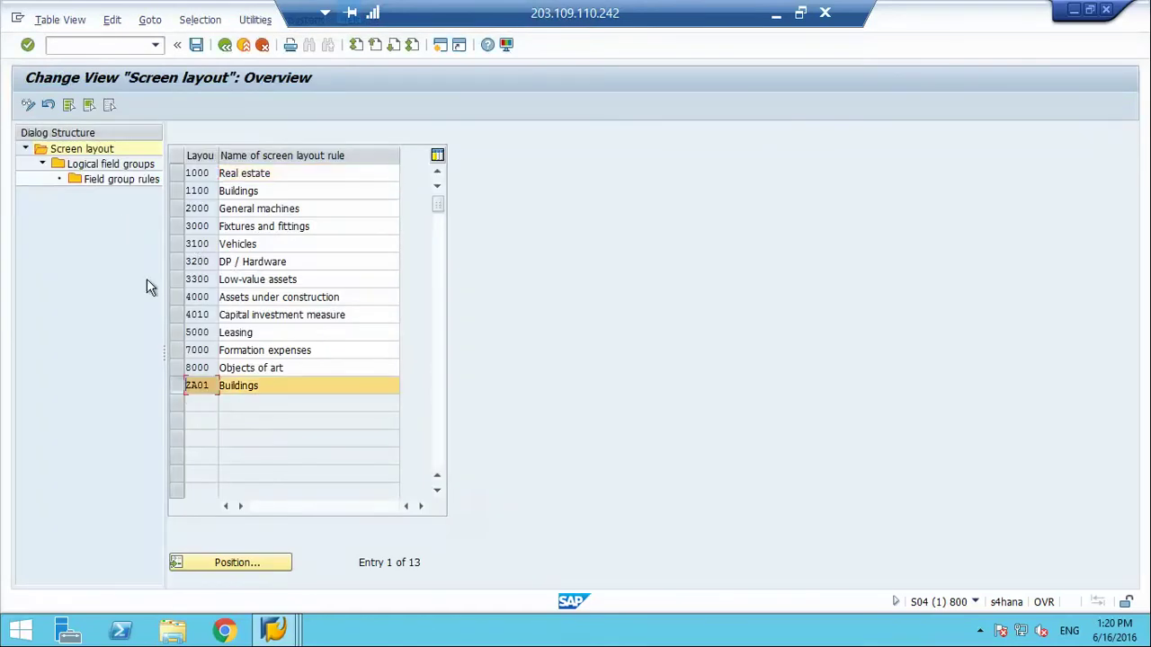
pyautogui.click(121, 169)
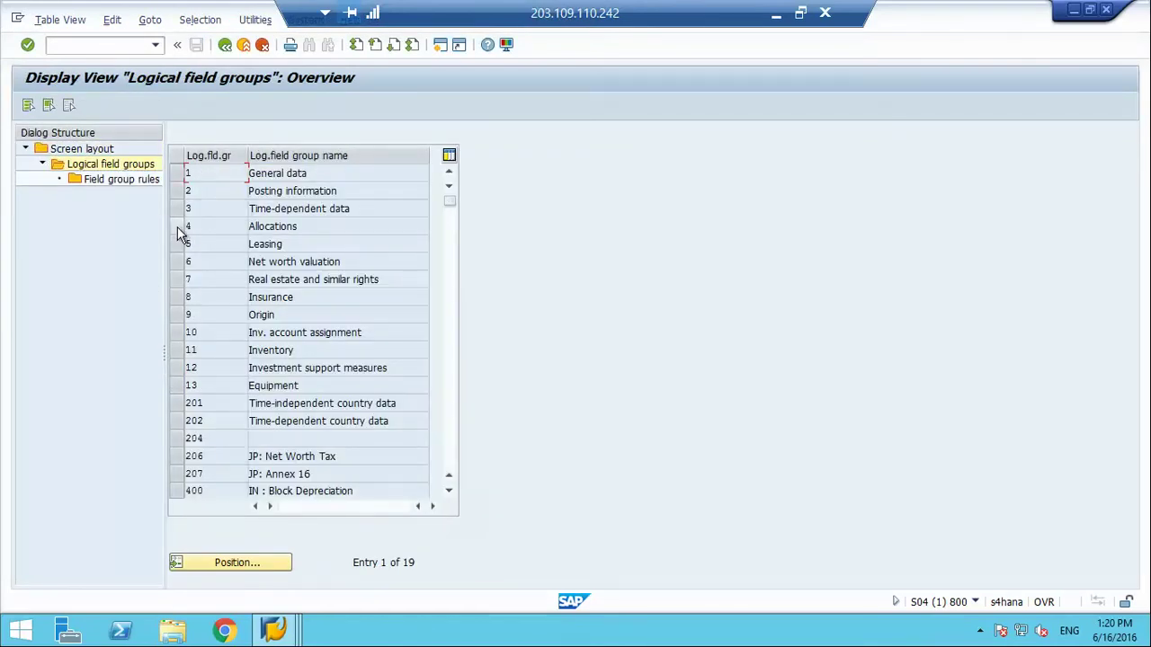
# Make Evaluation group 2 optional in the field group rules of the Allocations group and save the change
pyautogui.click(177, 226)
pyautogui.doubleClick(119, 179)
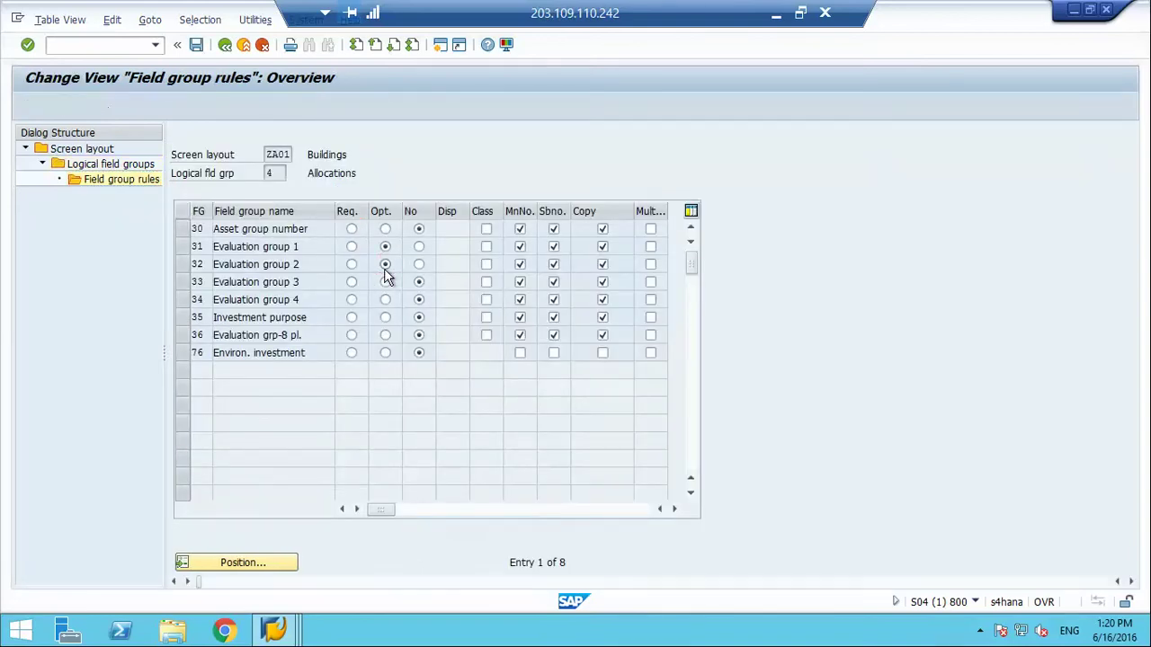
pyautogui.hotkey('ctrl', 's')
pyautogui.press('Return')
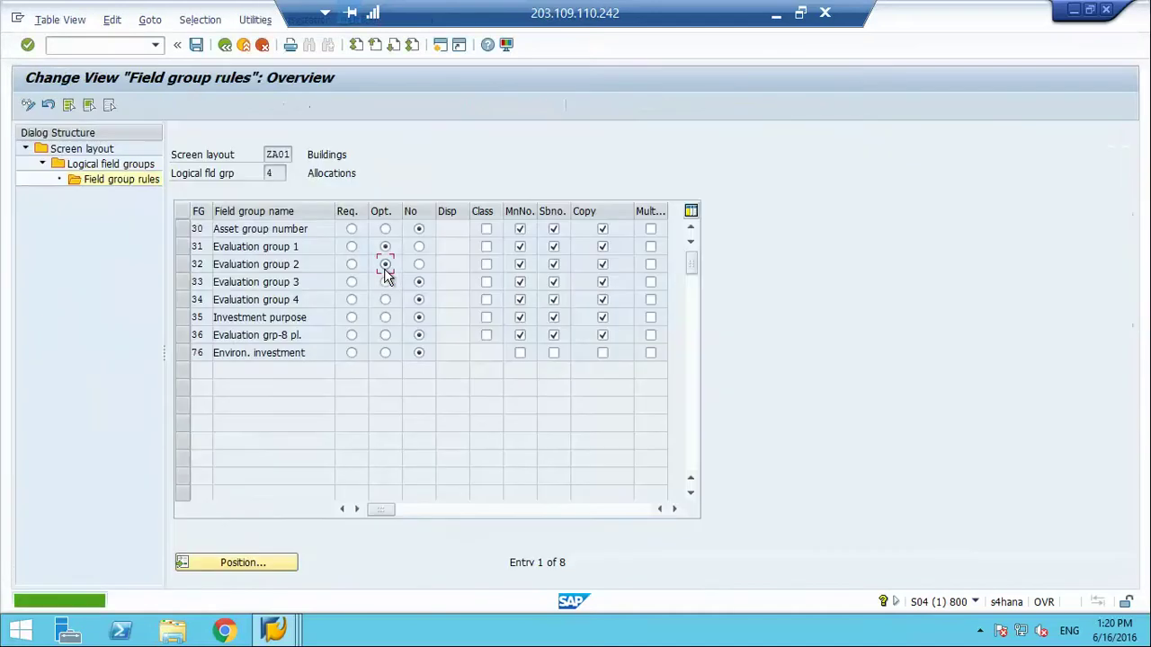
# Switch to the asset creation session, start an asset of class ZAA001 with description bb and show its allocations
pyautogui.click(275, 630)
pyautogui.click(451, 585)
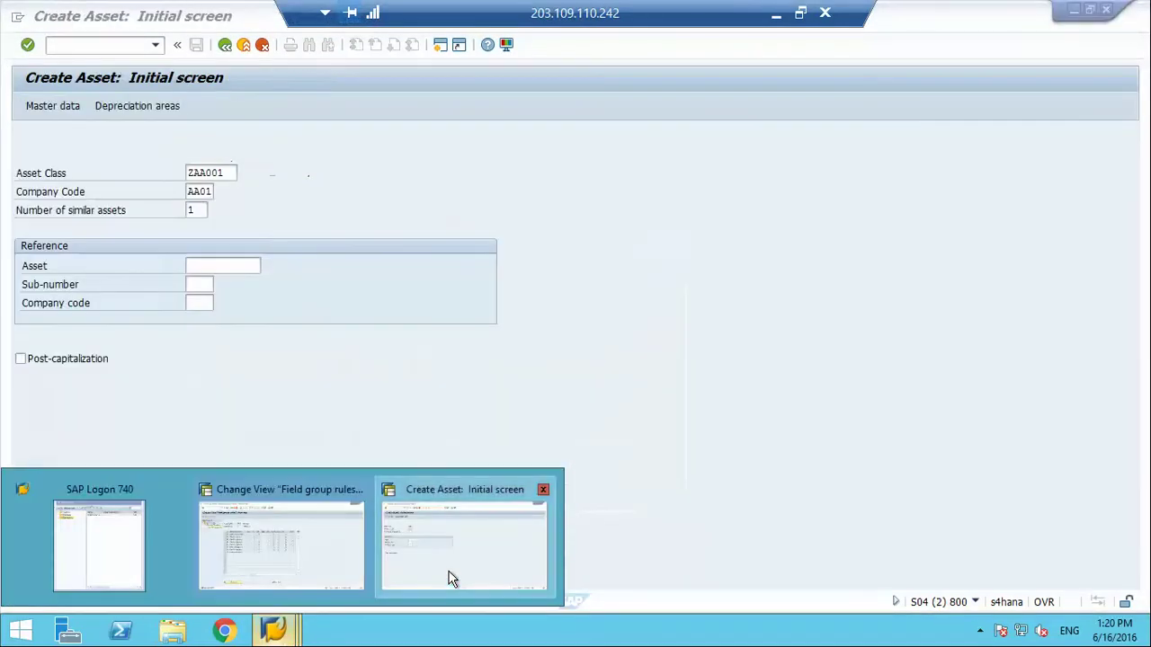
pyautogui.press('Return')
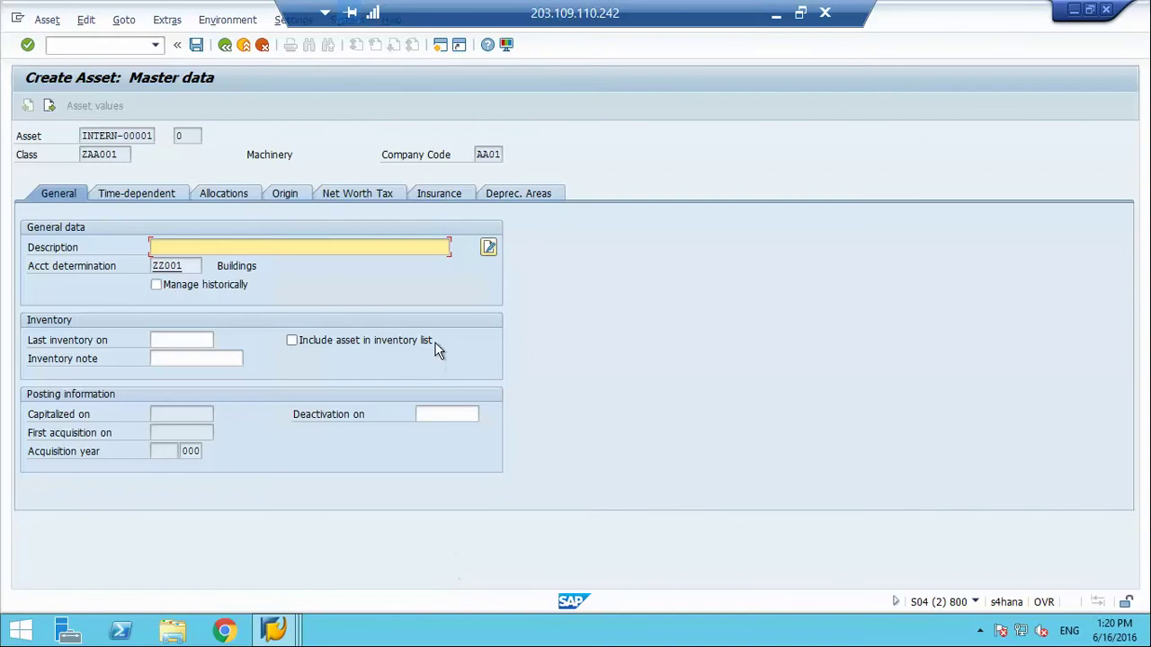
pyautogui.write('bb')
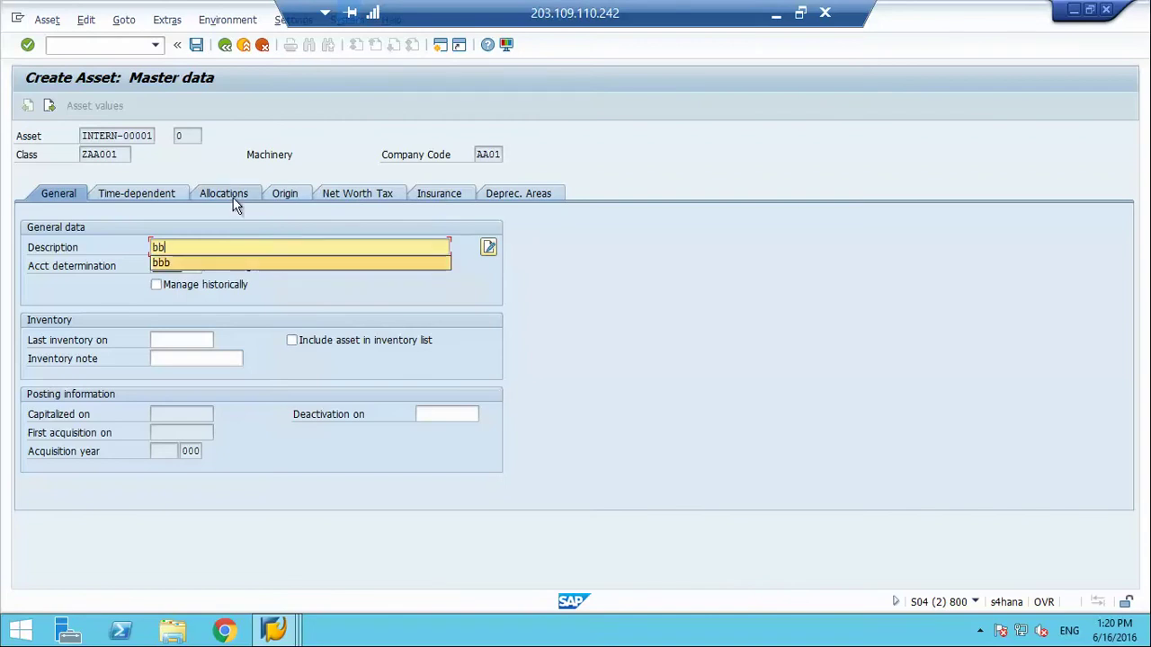
pyautogui.click(233, 199)
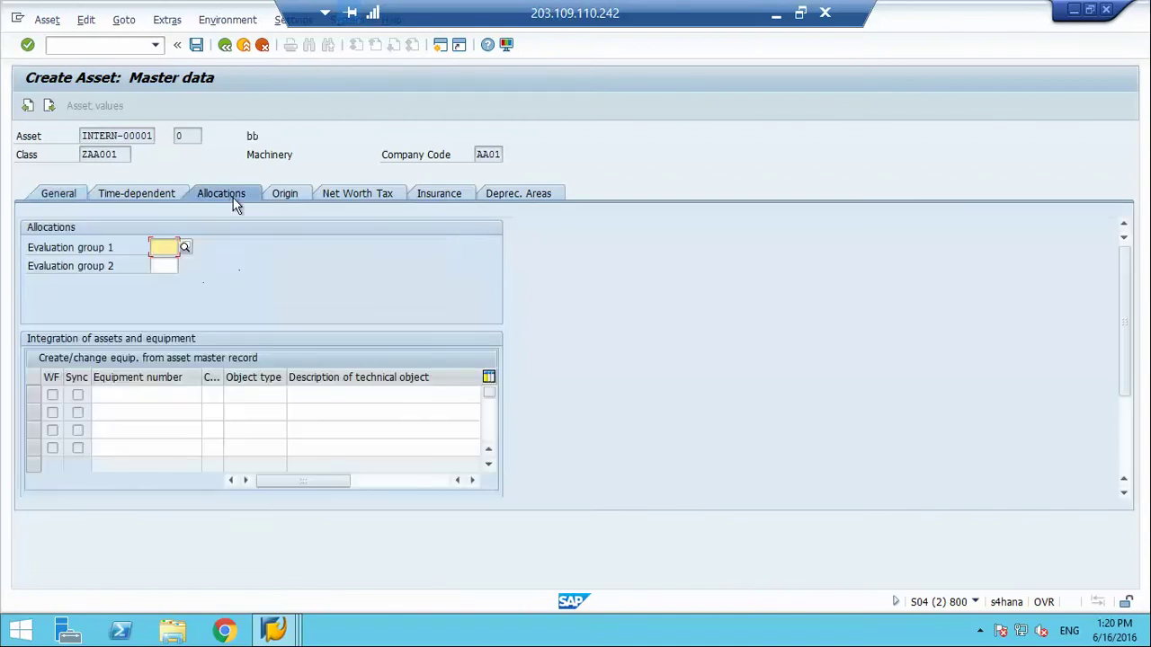
# Look up the available values for Evaluation group 2 and close the list without choosing one
pyautogui.click(162, 266)
pyautogui.click(186, 266)
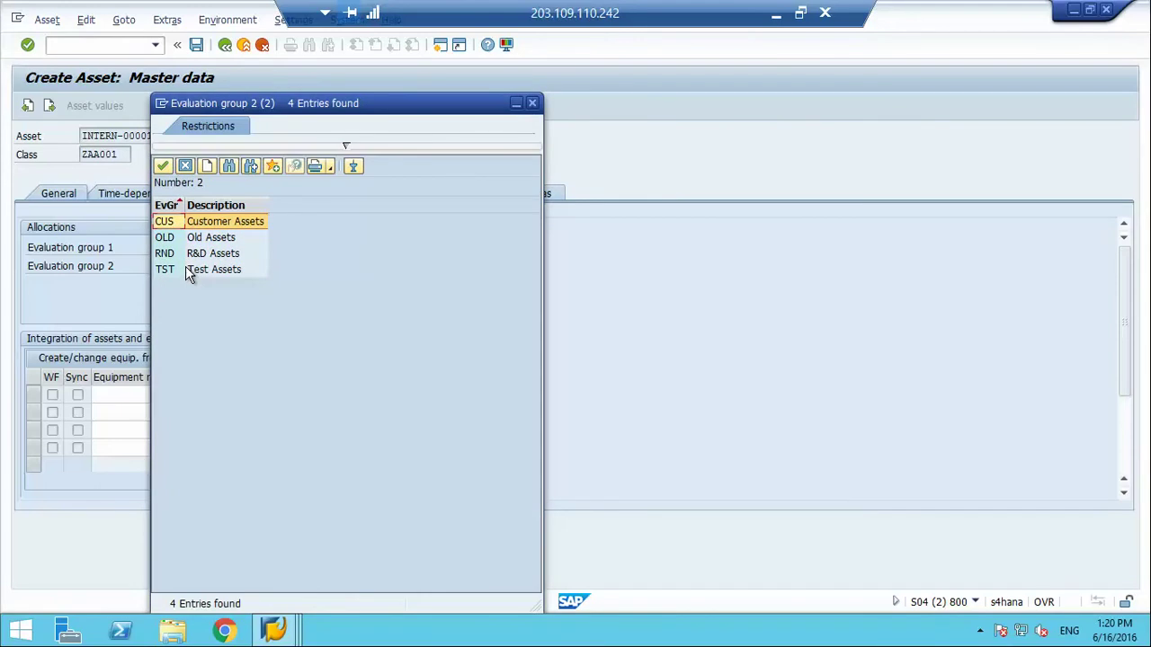
pyautogui.click(533, 104)
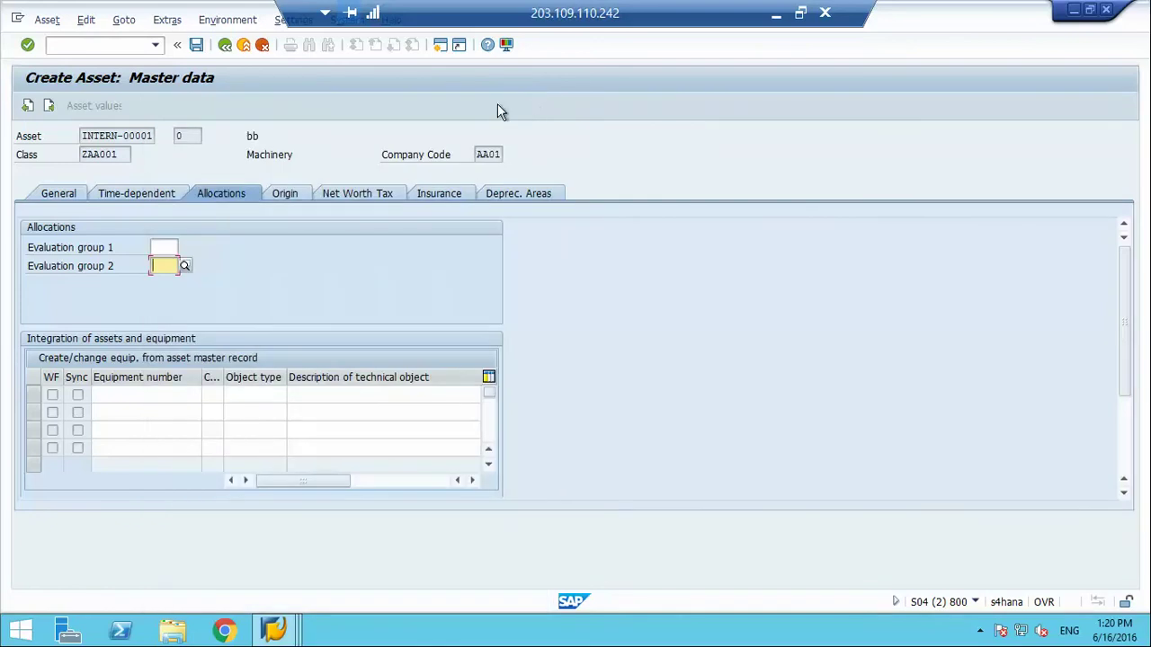
pyautogui.click(115, 251)
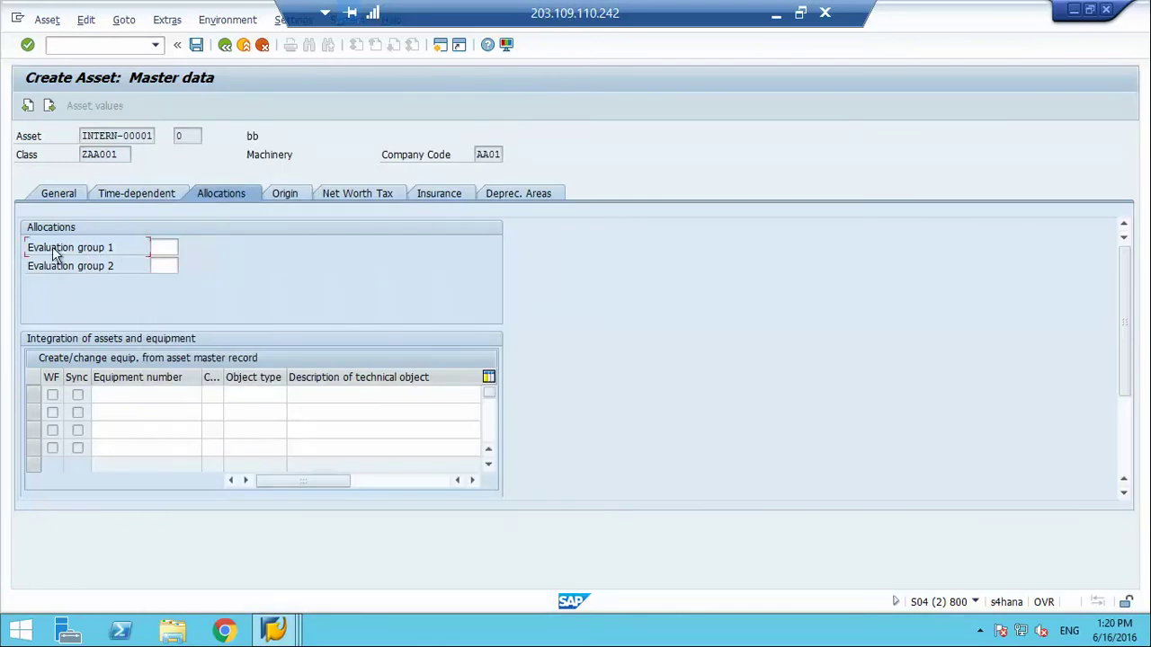